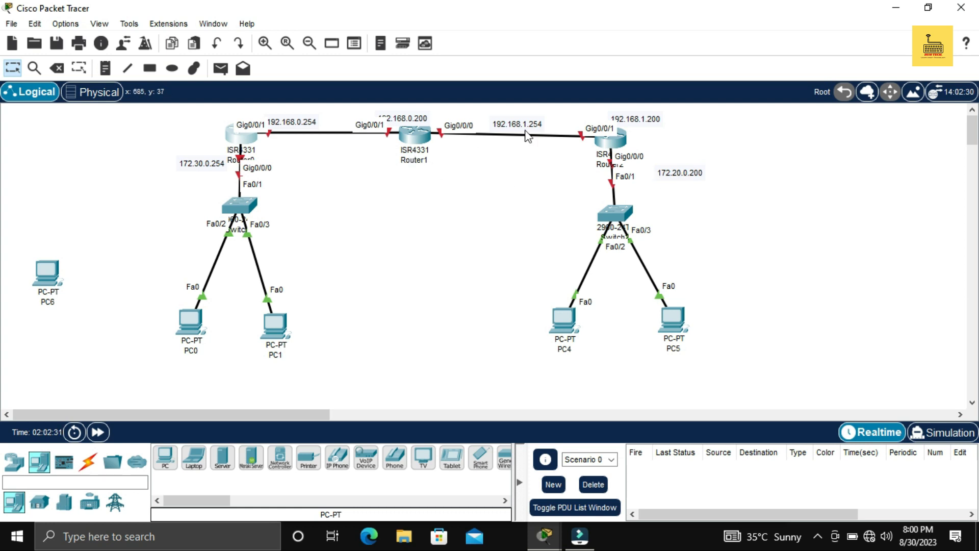
mouse_move(246, 147)
mouse_move(622, 210)
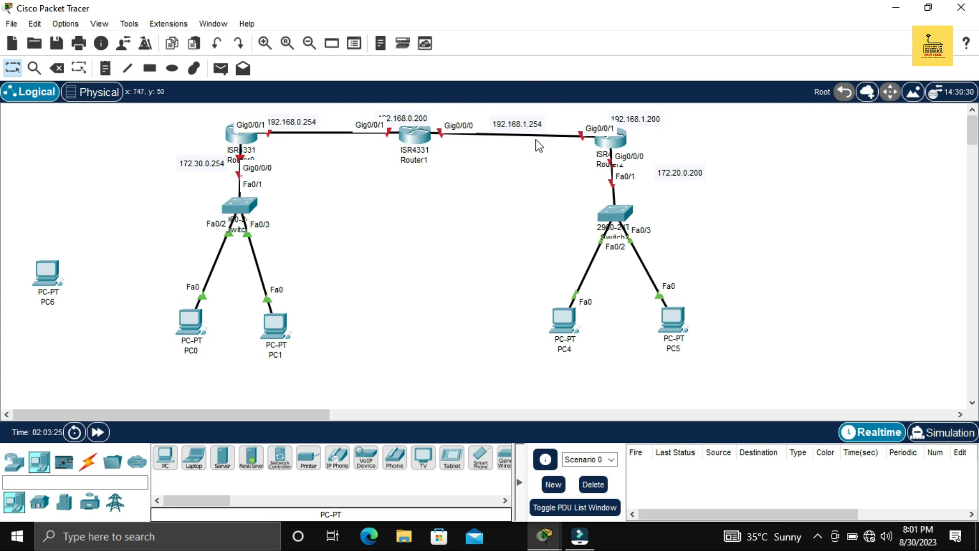
double_click(512, 124)
double_click(512, 124)
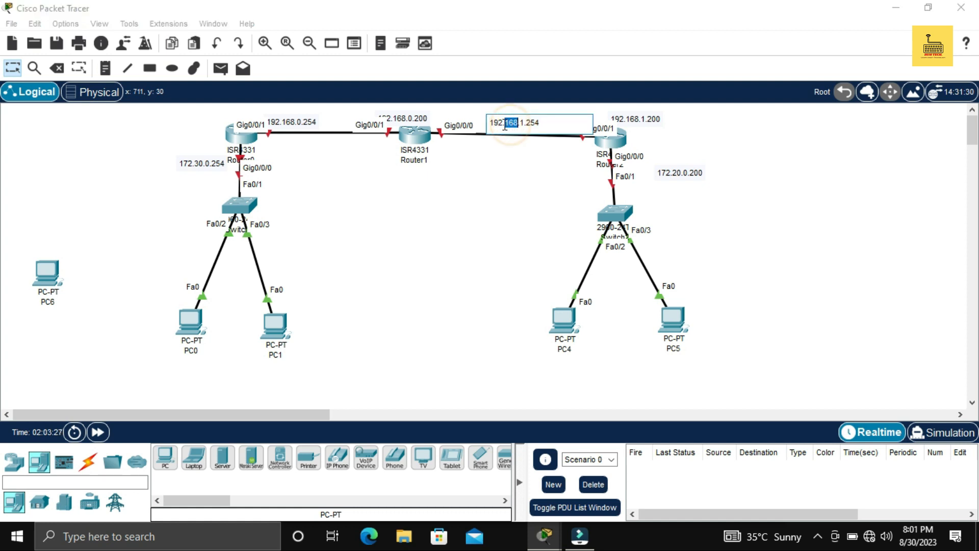
click(500, 122)
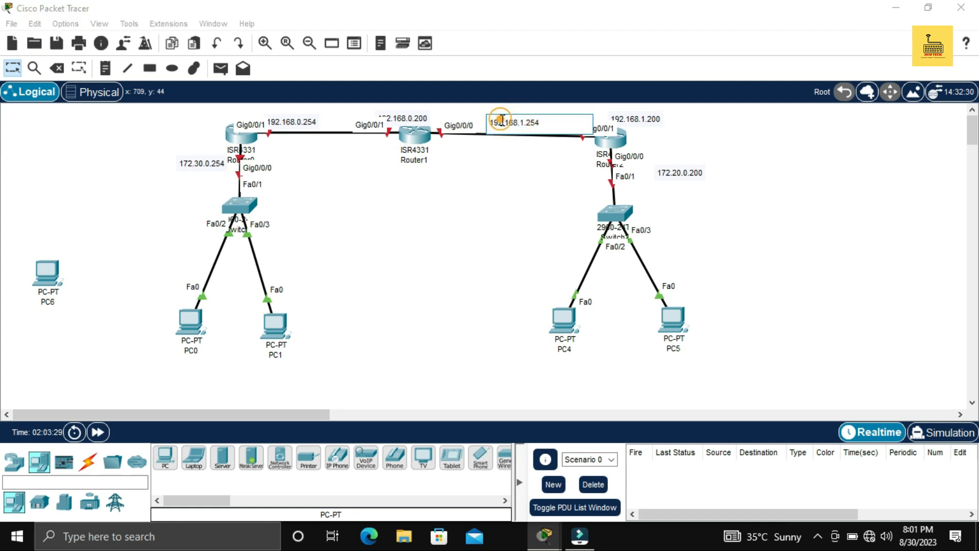
click(513, 160)
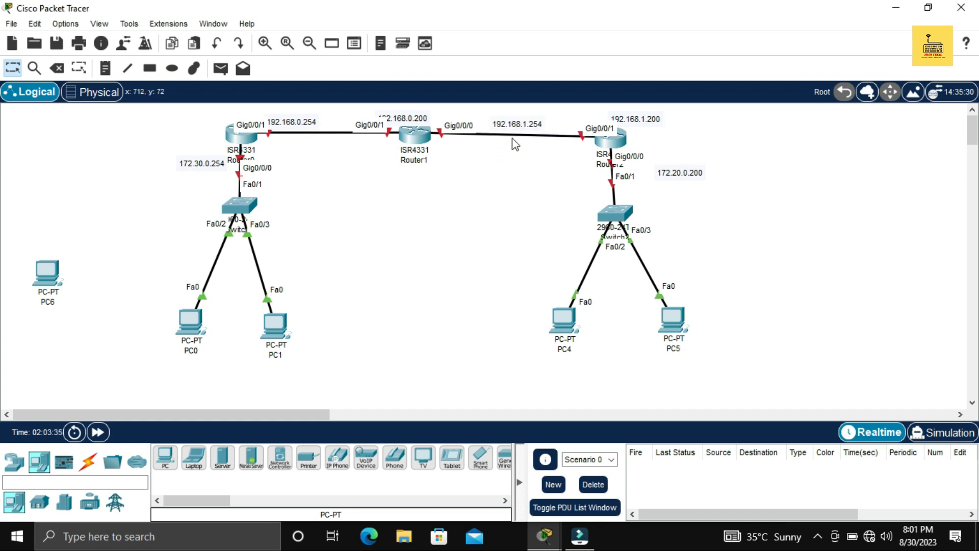
double_click(516, 124)
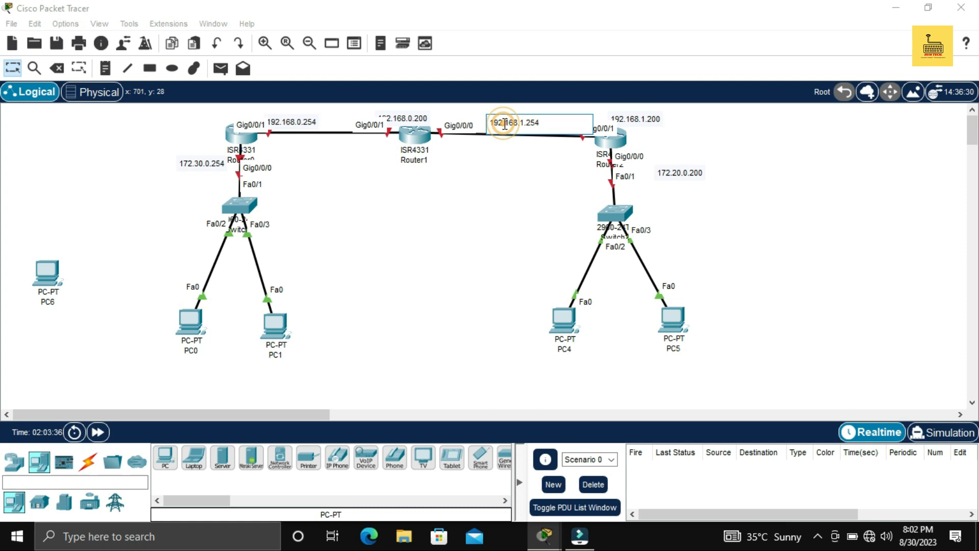
- Change the address note beside Router0's Gig0/0/1 port to 10.0.0.0
double_click(306, 121)
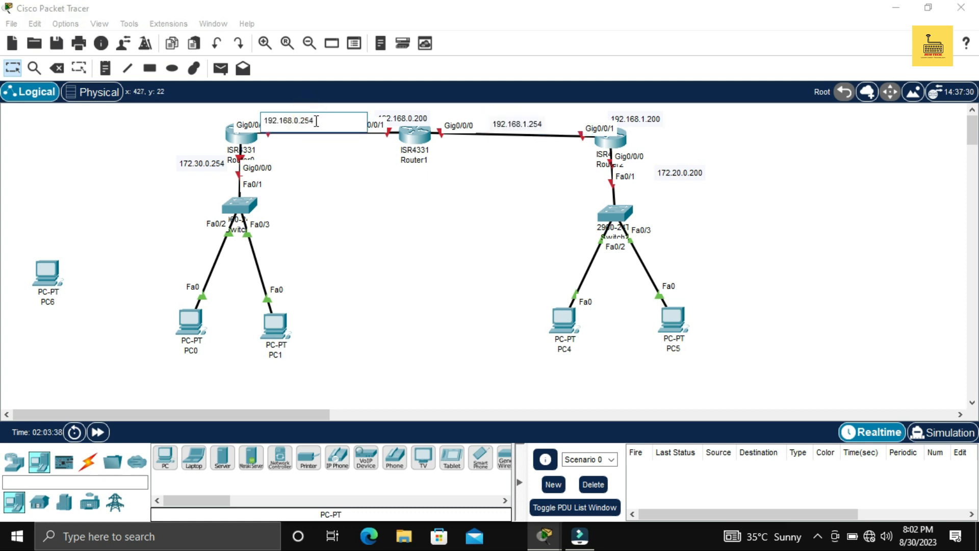
key(BackSpace)
key(BackSpace)
key(BackSpace)
key(BackSpace)
key(BackSpace)
key(BackSpace)
key(BackSpace)
key(BackSpace)
key(BackSpace)
key(BackSpace)
key(BackSpace)
key(BackSpace)
key(BackSpace)
text(10.0.0.0)
- Change the address note on the link between Router1 and Router2 to 11.0.0.0
double_click(513, 122)
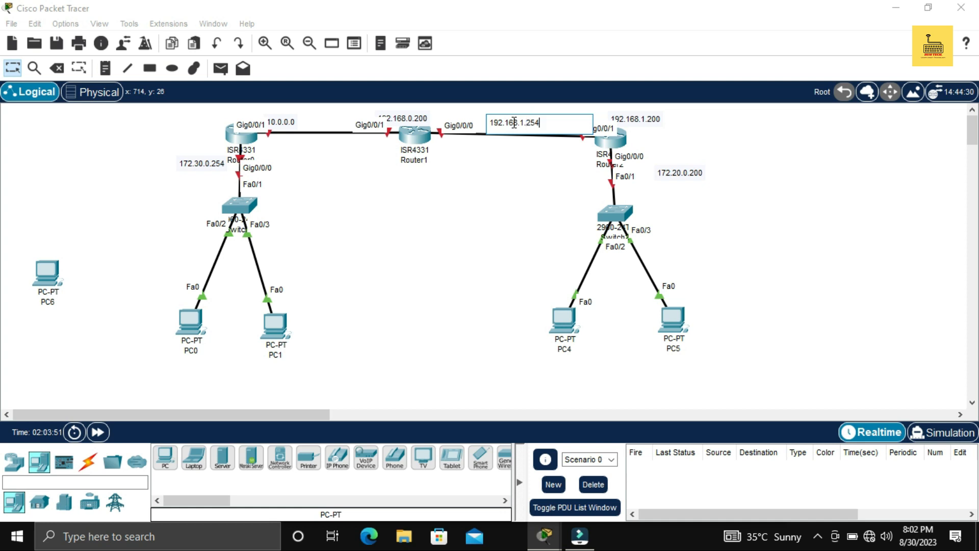
key(BackSpace)
key(BackSpace)
key(BackSpace)
key(BackSpace)
key(BackSpace)
key(BackSpace)
key(BackSpace)
key(BackSpace)
key(BackSpace)
key(BackSpace)
key(BackSpace)
key(BackSpace)
key(BackSpace)
text(111)
text(0.0)
text(.0)
click(509, 166)
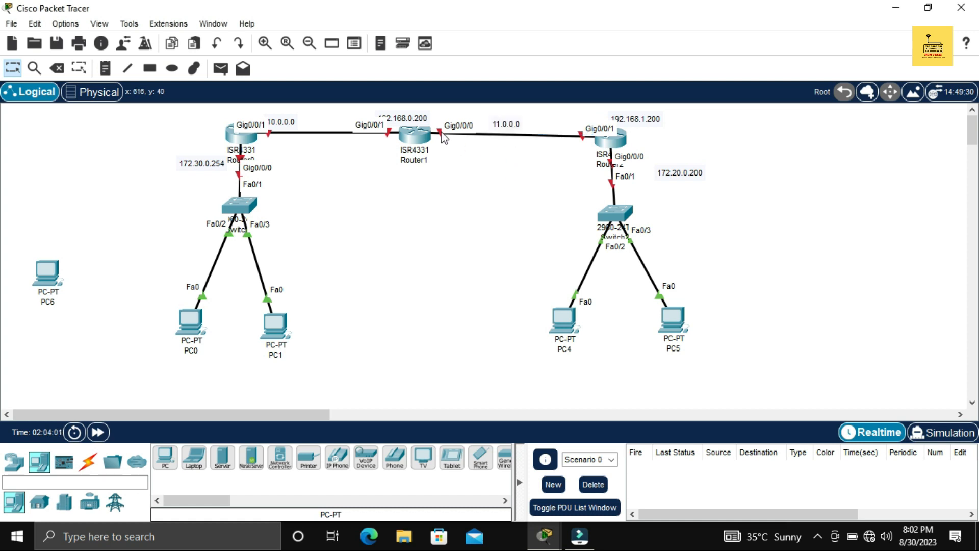
- Change the address note above Router1, for its Gig0/0/1 port, to 10.0.0.2
double_click(421, 117)
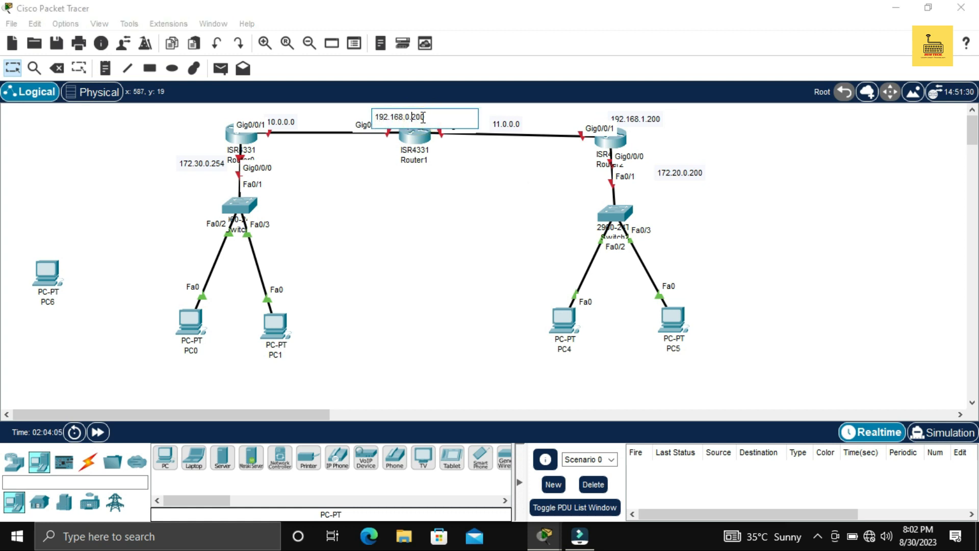
key(BackSpace)
key(BackSpace)
key(BackSpace)
key(BackSpace)
key(BackSpace)
key(BackSpace)
key(BackSpace)
key(BackSpace)
key(BackSpace)
key(BackSpace)
key(BackSpace)
key(BackSpace)
key(BackSpace)
text(10.0.)
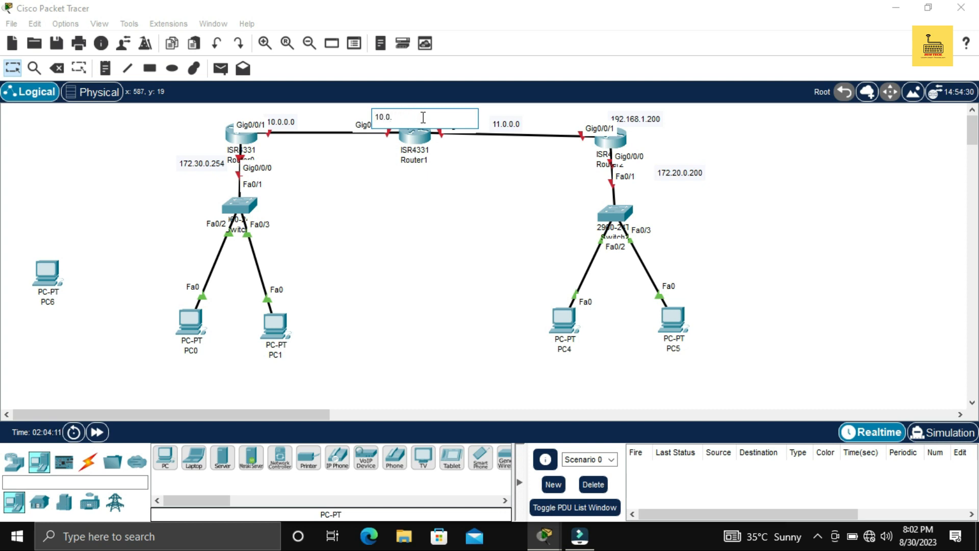
text(0.2)
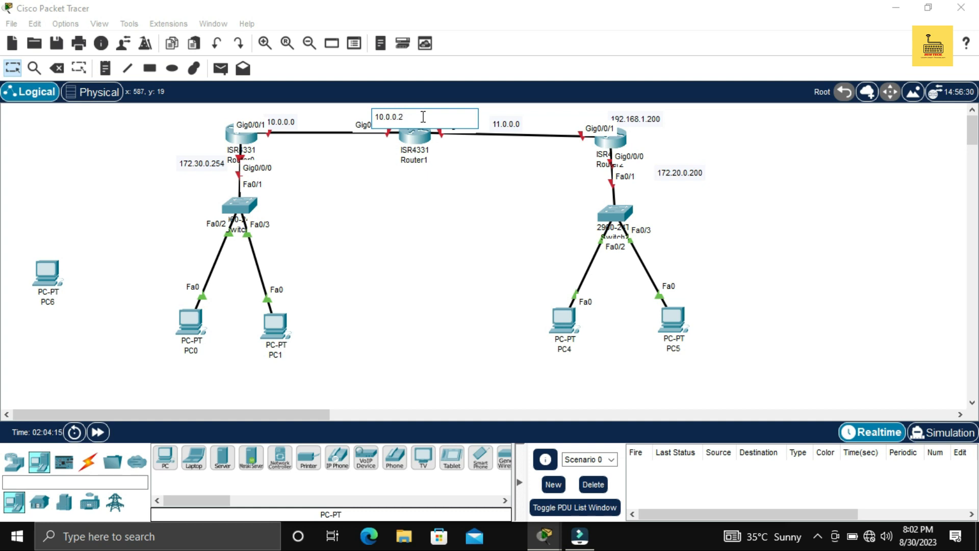
- Set the address note beside Router1's Gig0/0/0 port to 11.0.0.1
click(517, 122)
double_click(517, 123)
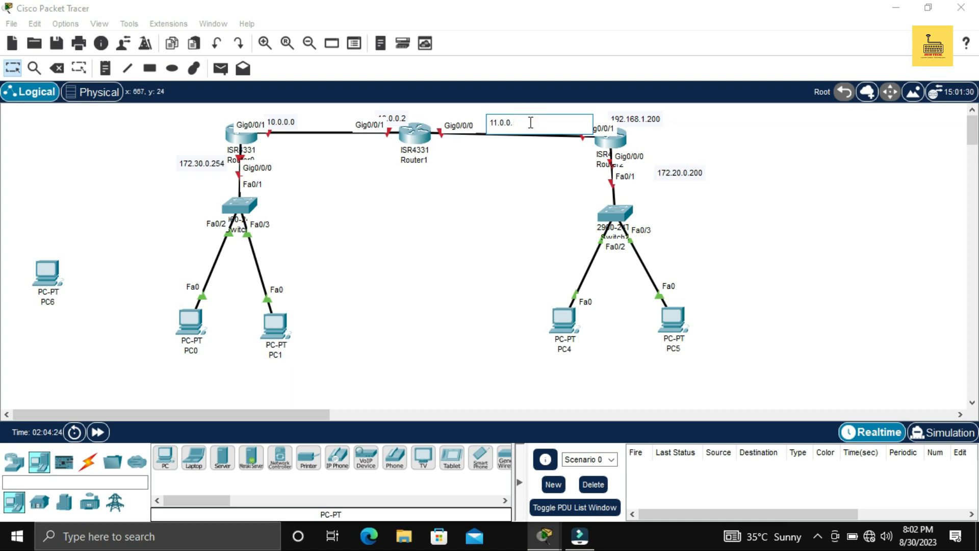
text(1)
- Change the address note above Router2, for its Gig0/0/1 port, to 11.0.0.2
double_click(640, 119)
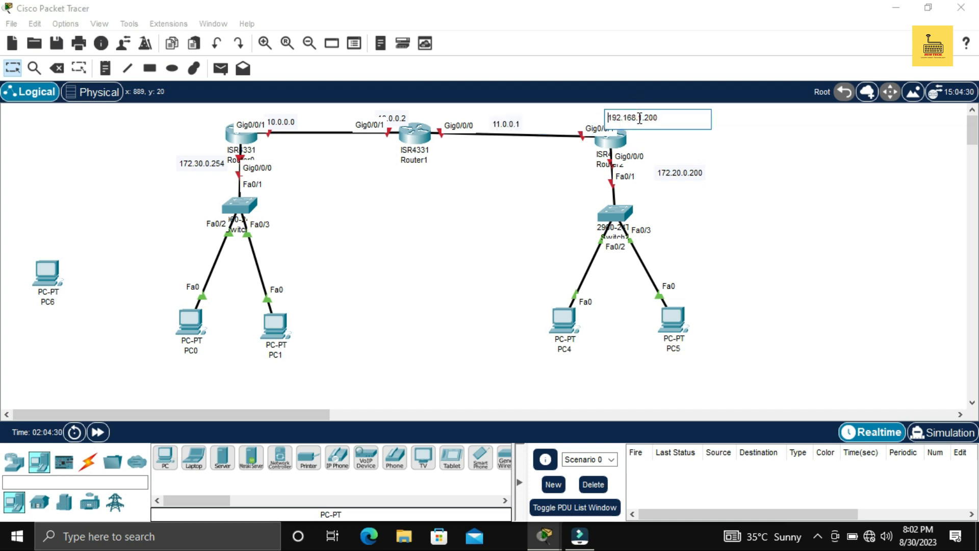
click(640, 118)
key(End)
text(11.0.0)
click(380, 200)
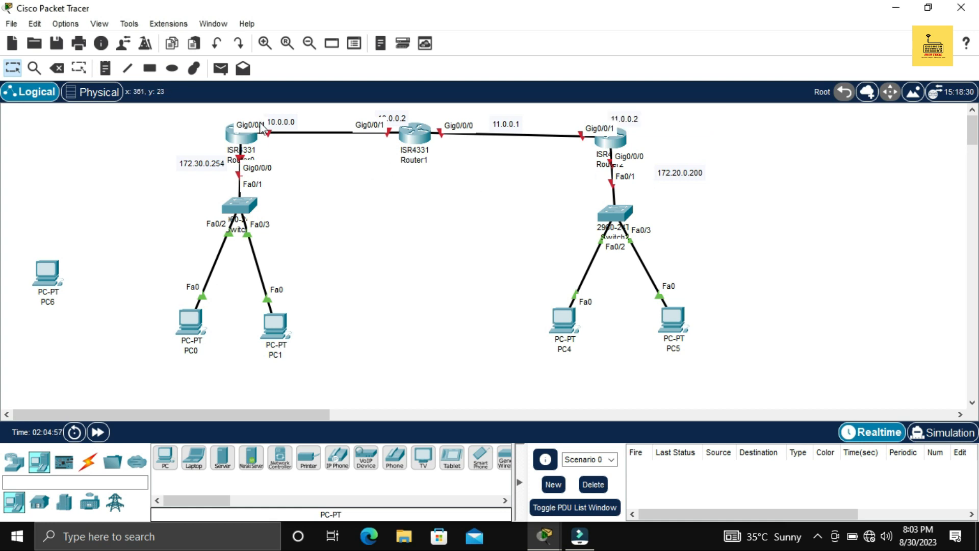
- In Router0's command line, assign IP address 172.30.0.254 with mask 255.255.0.0 to interface g 0/0/0
click(247, 134)
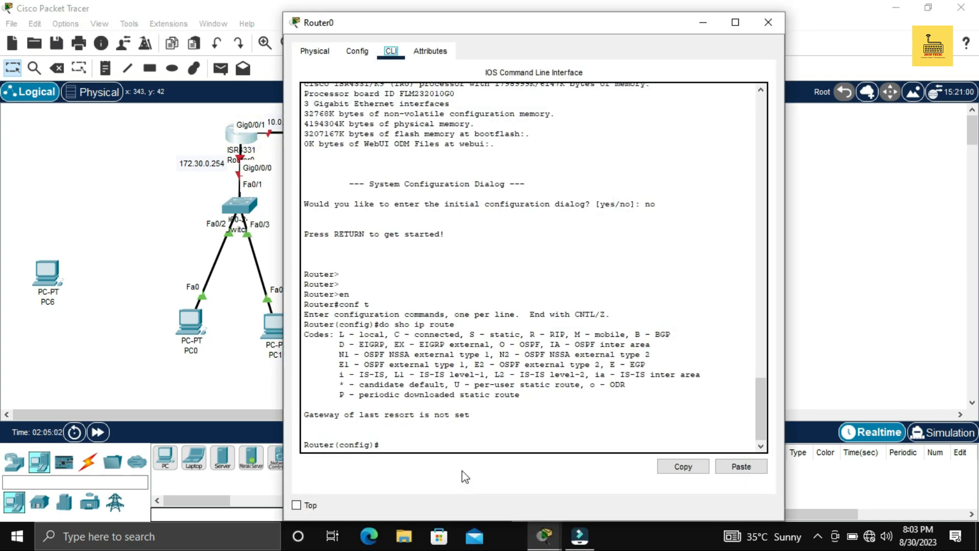
click(462, 444)
key(Return)
key(Return)
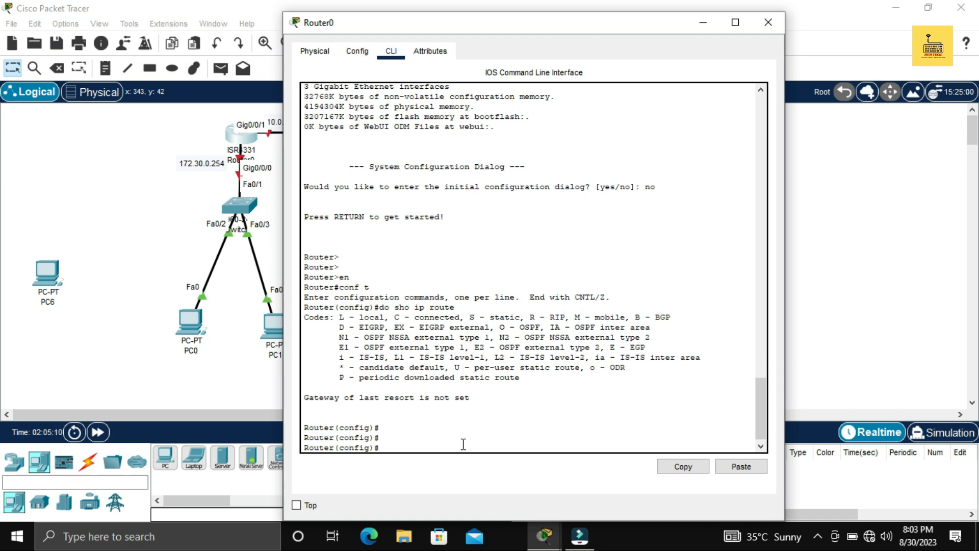
text(int g 0/0/0)
key(Return)
text(if)#i)
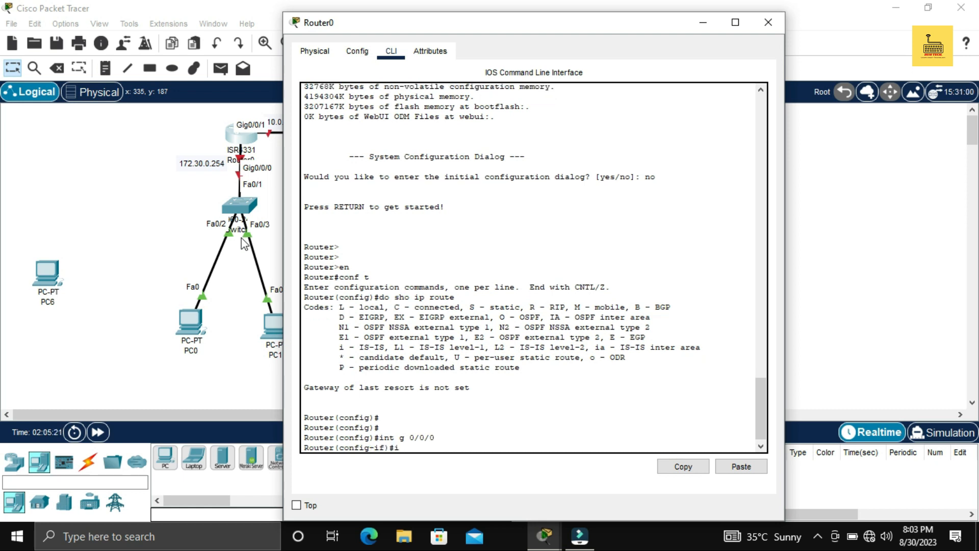
text(p add)
key(Tab)
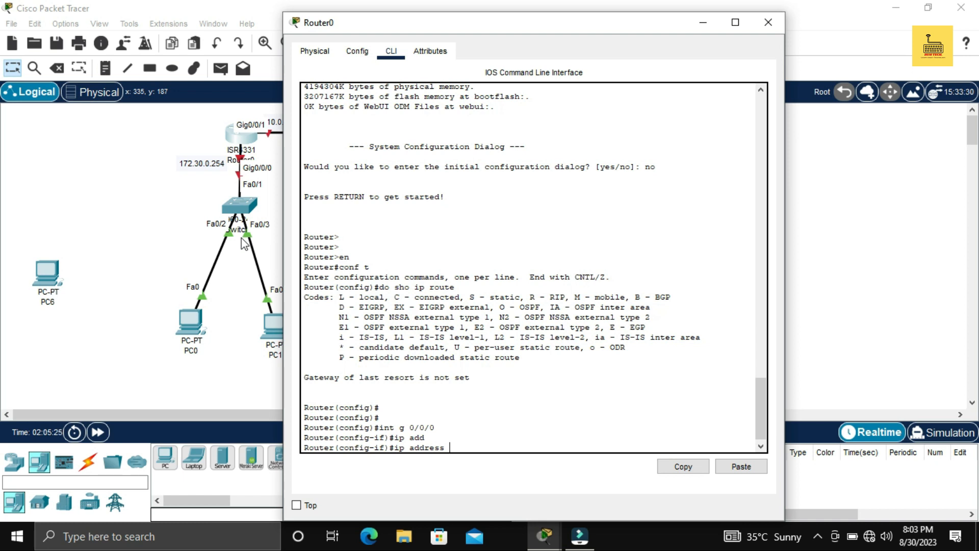
text(172.30.0.25)
key(BackSpace)
text(4 255)
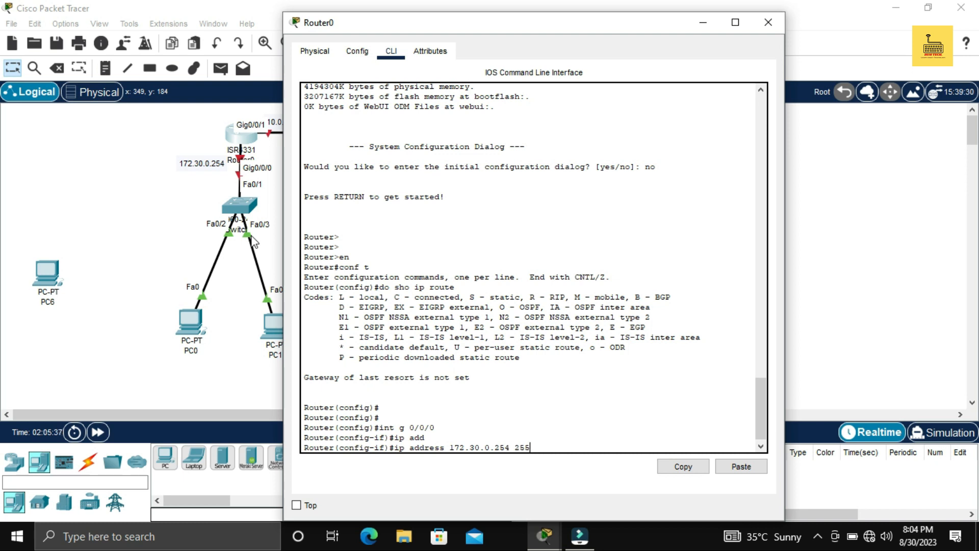
text(.255.0.0)
key(Return)
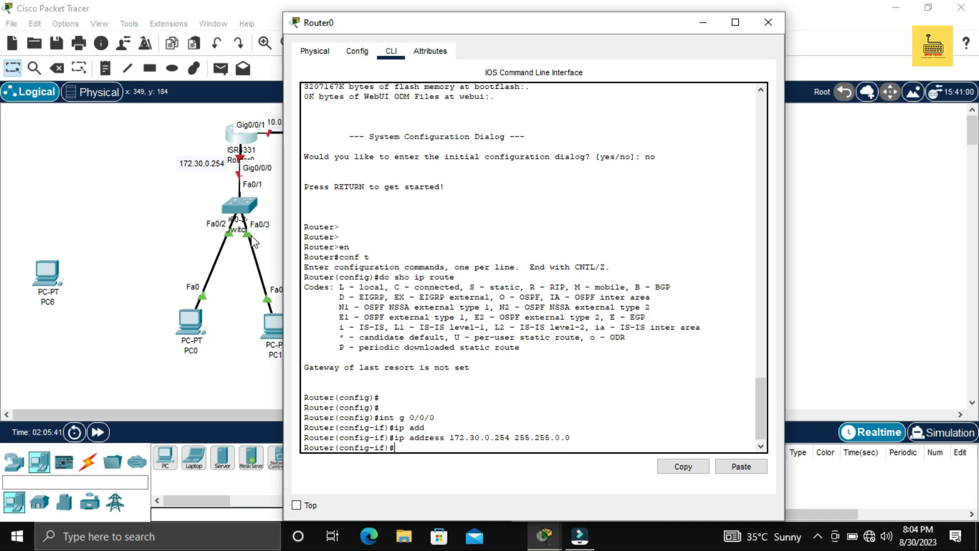
- Enable Router0's g 0/0/0 interface with no shut
text(no shut)
key(Return)
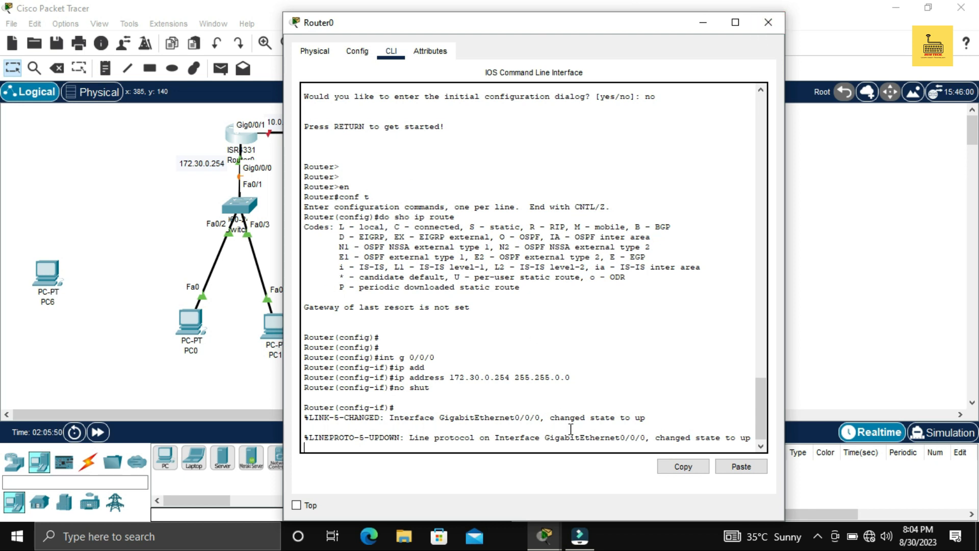
key(Return)
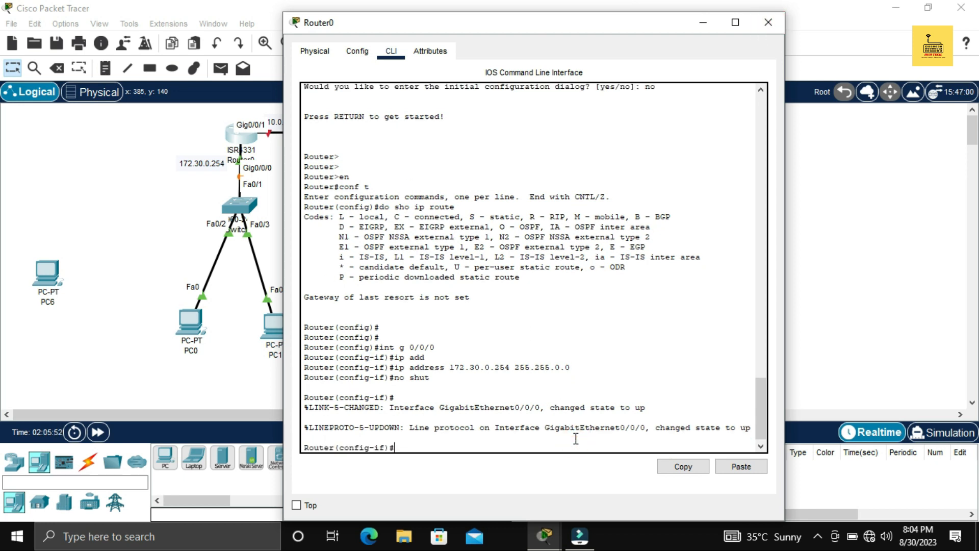
- Assign IP address 10.0.0.1 with mask 255.0.0.0 to Router0's interface g 0/0/1
text(int g 0/0/1)
key(Return)
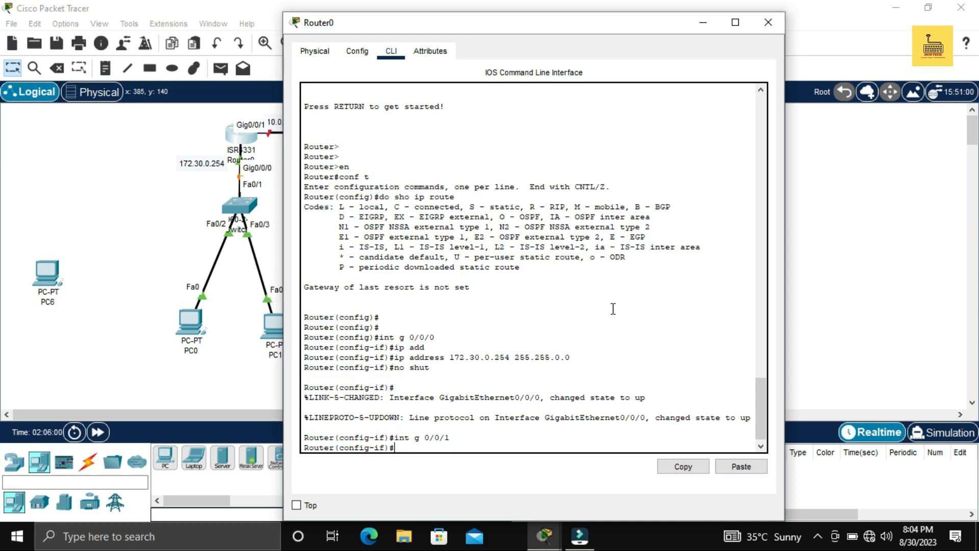
text(ip add)
key(Tab)
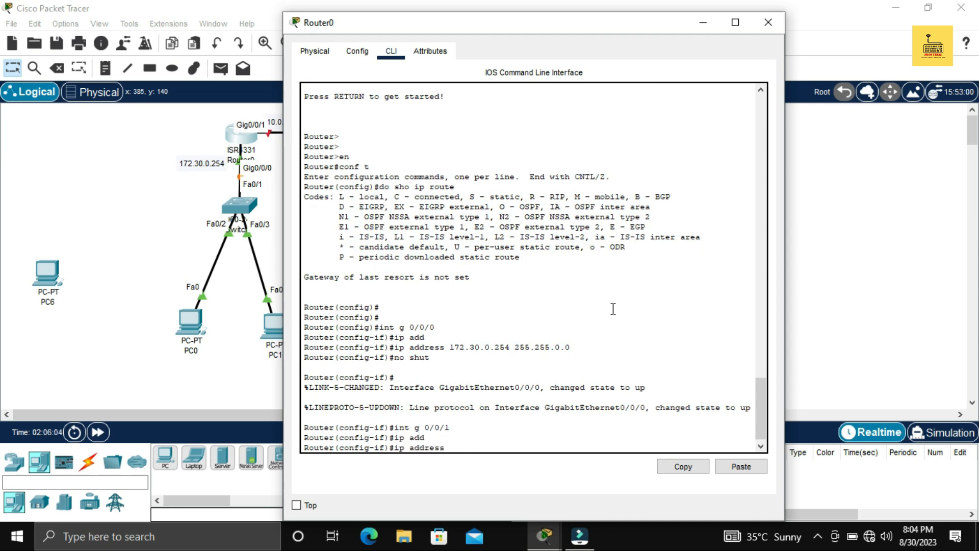
drag(631, 27, 701, 29)
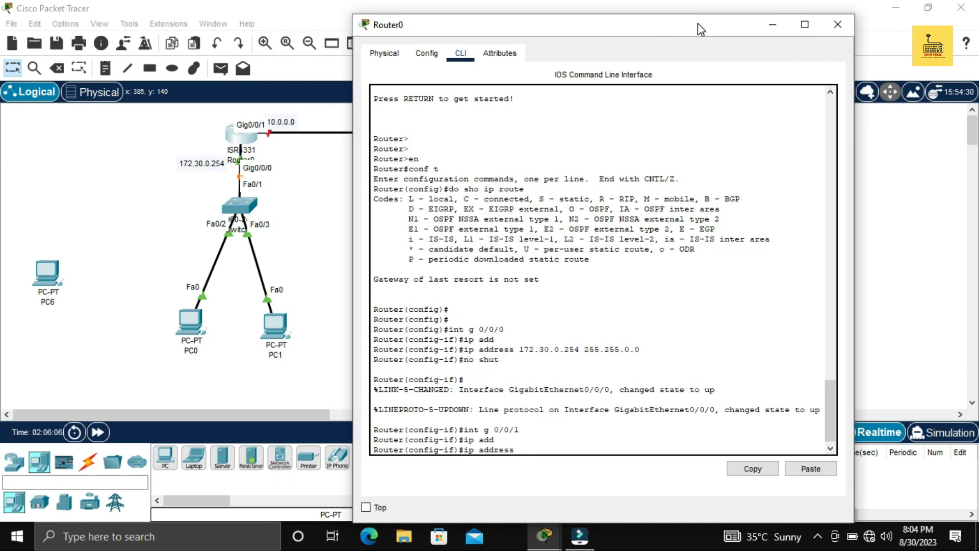
click(561, 445)
text(10.0.0.1 255.0.0.0)
key(Return)
- Enable Router0's g 0/0/1 interface with no shut and close the router's window
text(no hsu)
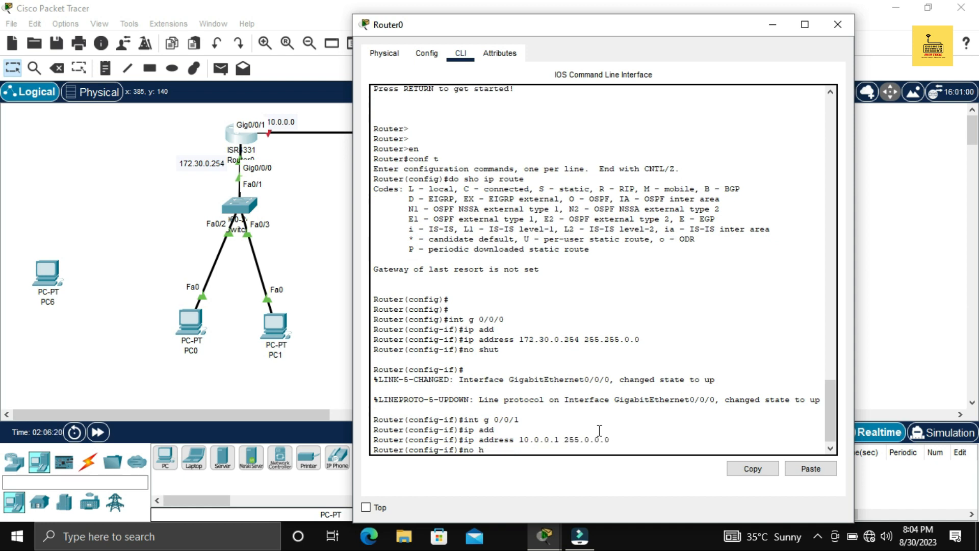
key(BackSpace)
key(BackSpace)
key(BackSpace)
text(shi)
key(BackSpace)
text(t)
key(BackSpace)
text(ut)
key(Return)
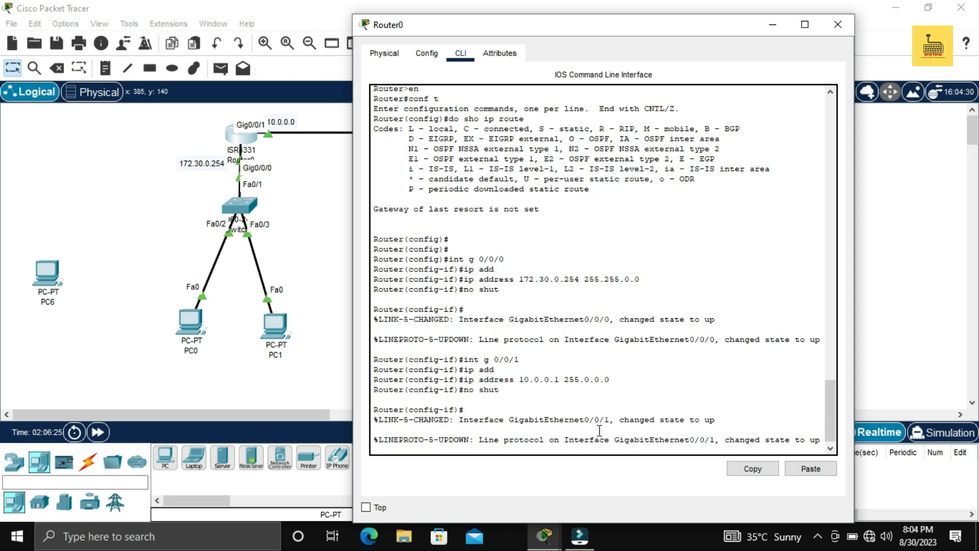
key(Return)
key(Return)
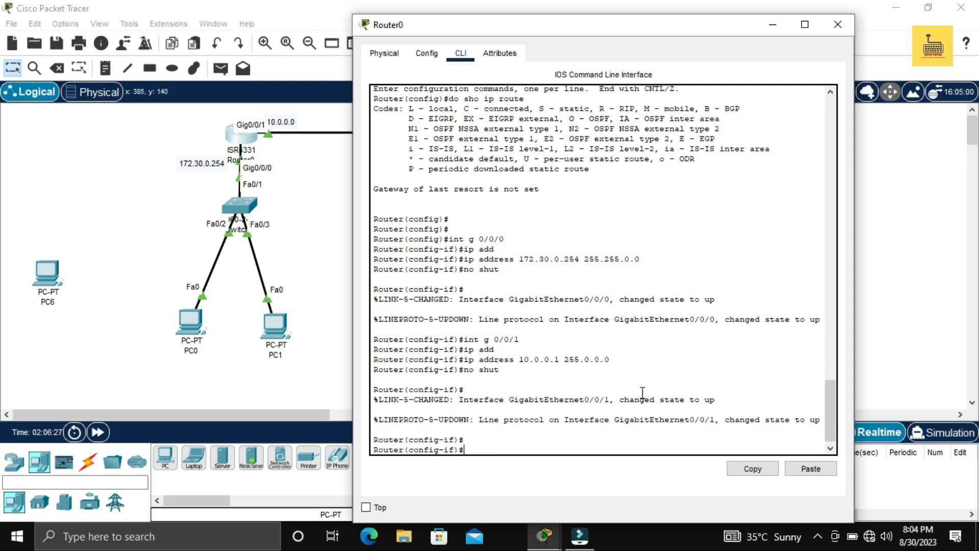
click(836, 23)
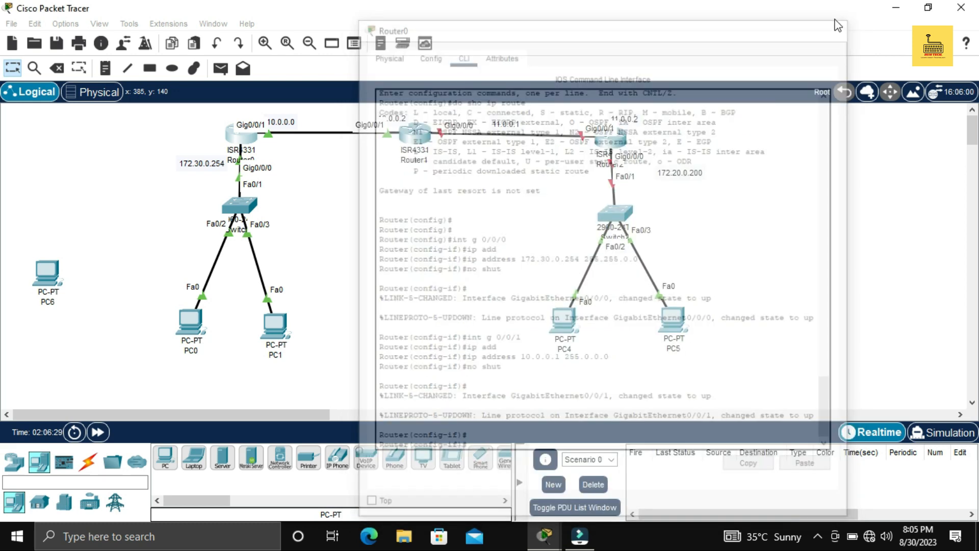
- Open Router1's command line and enter global configuration mode with en and conf t
click(416, 137)
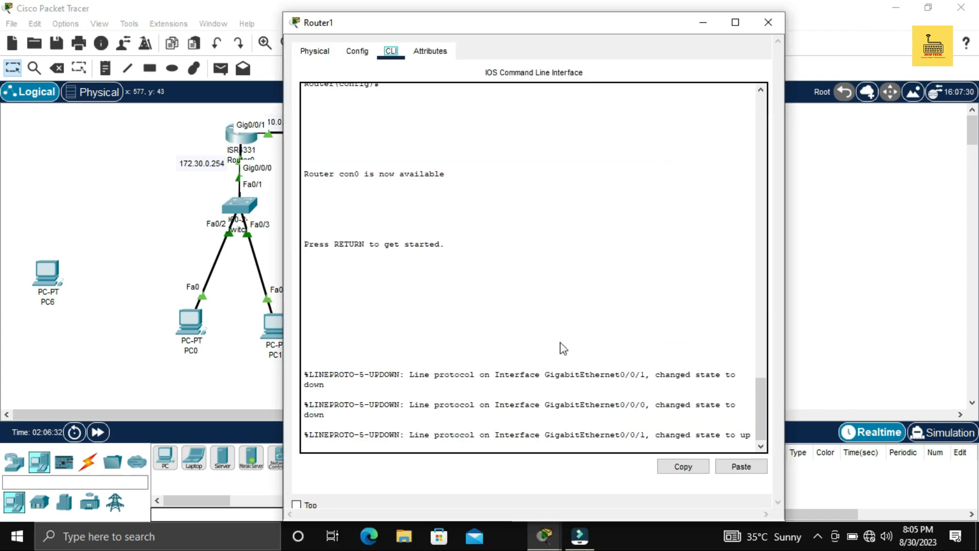
click(718, 447)
key(Return)
key(Return)
key(Return)
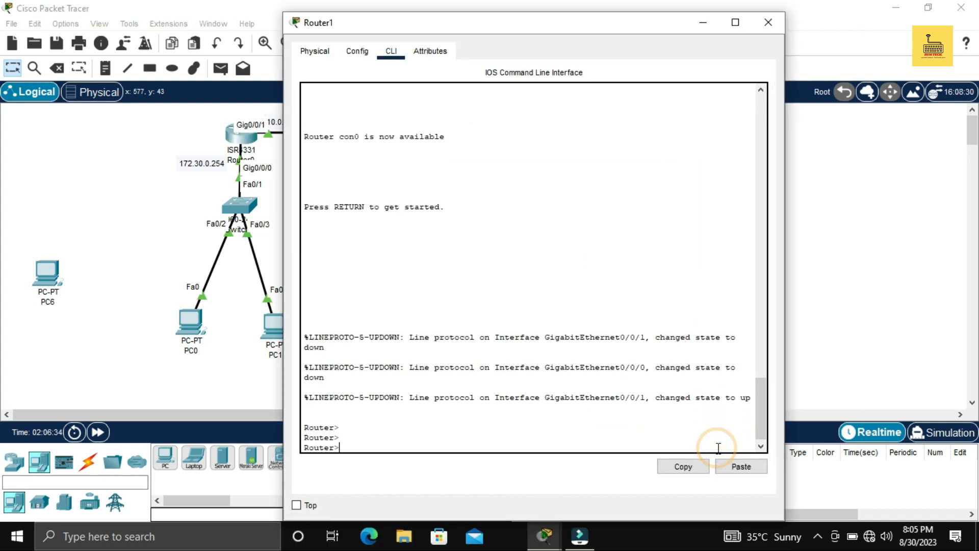
text(en)
key(Return)
text(conf t)
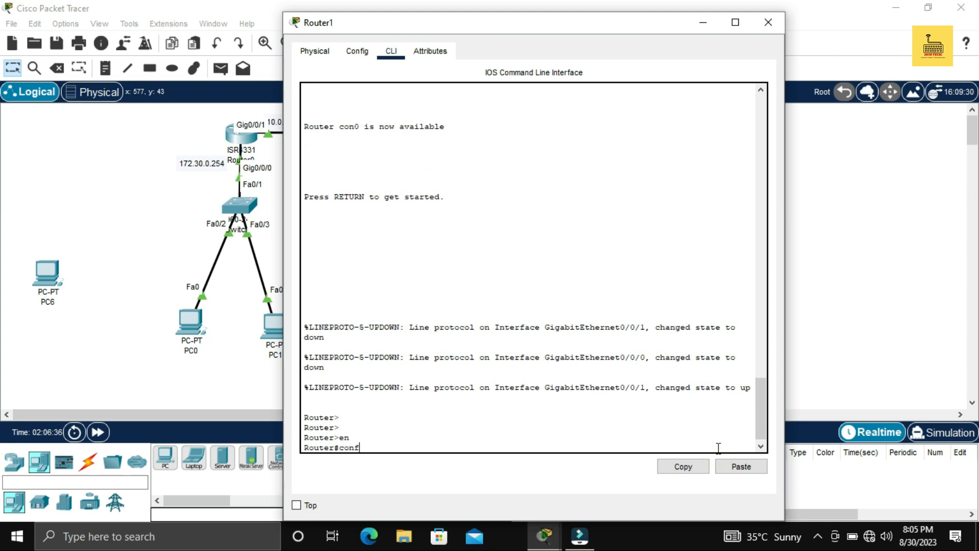
key(Return)
- Assign IP address 10.0.0.2 with mask 255.0.0.0 to Router1's interface g 0/0/1
text(int)
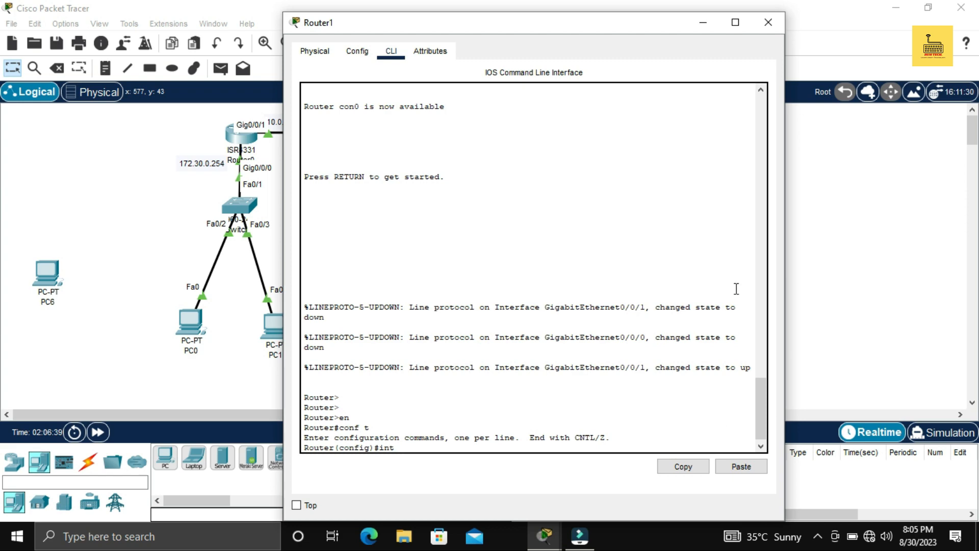
drag(570, 23, 760, 109)
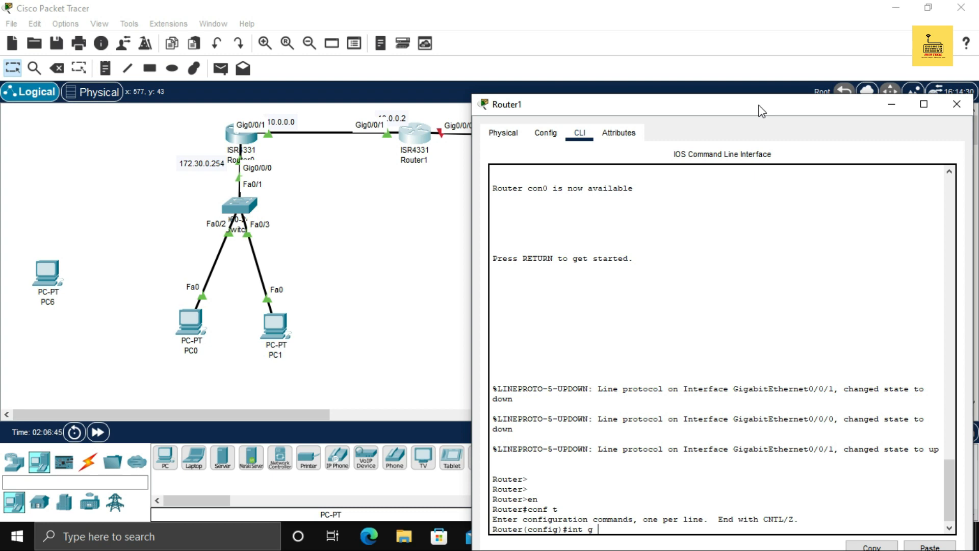
text(0/0/1)
key(Return)
text(ip add)
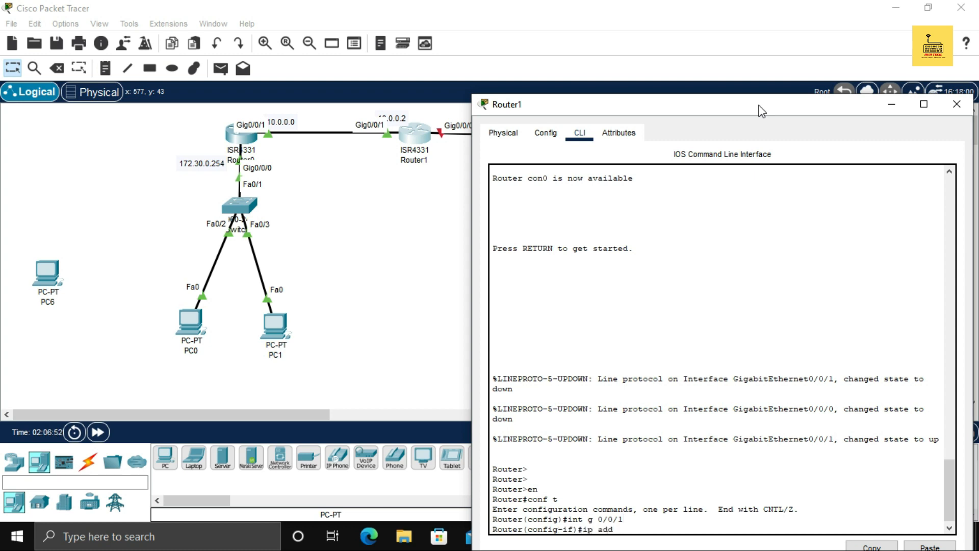
key(Tab)
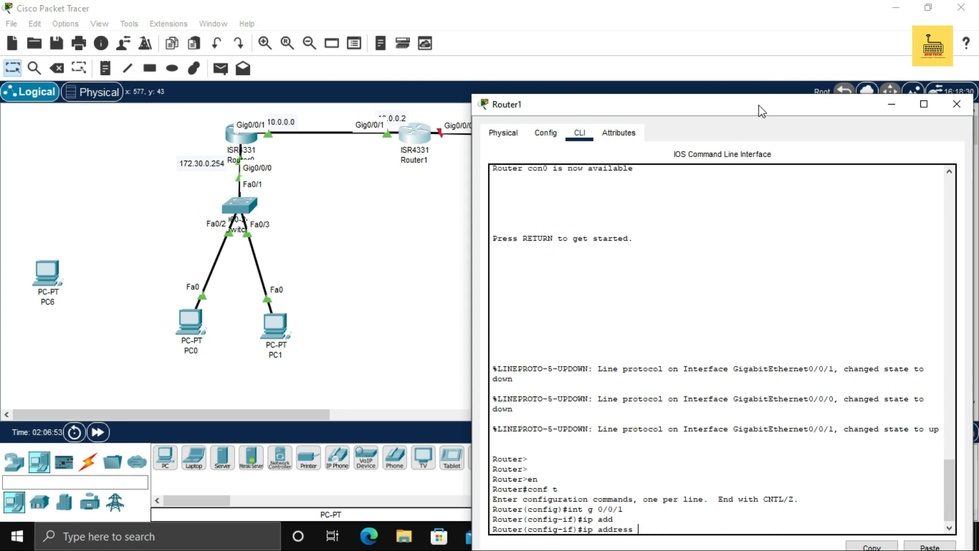
text(10.0.0.2 255.0.0.0)
key(Return)
- Enable Router1's g 0/0/1 interface with no shut
text(no)
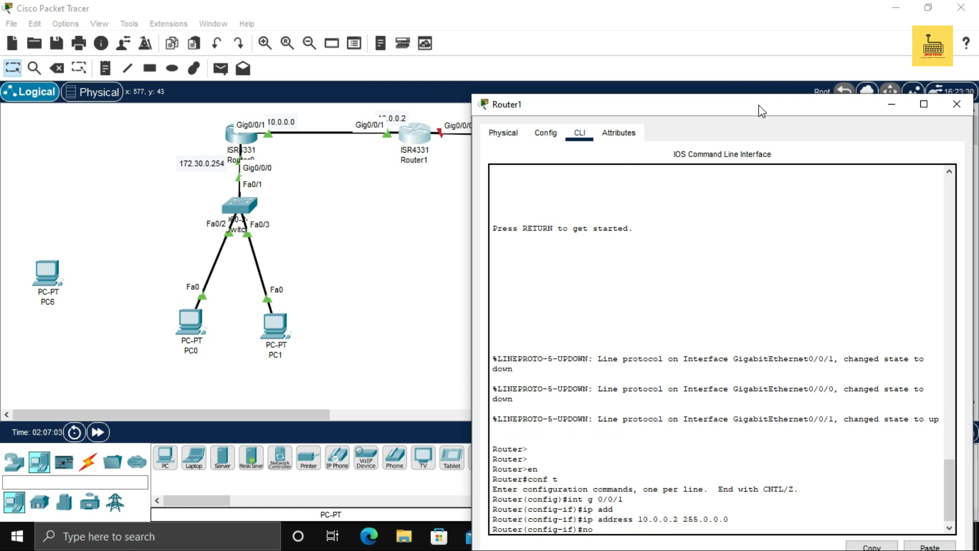
text( shut)
key(Return)
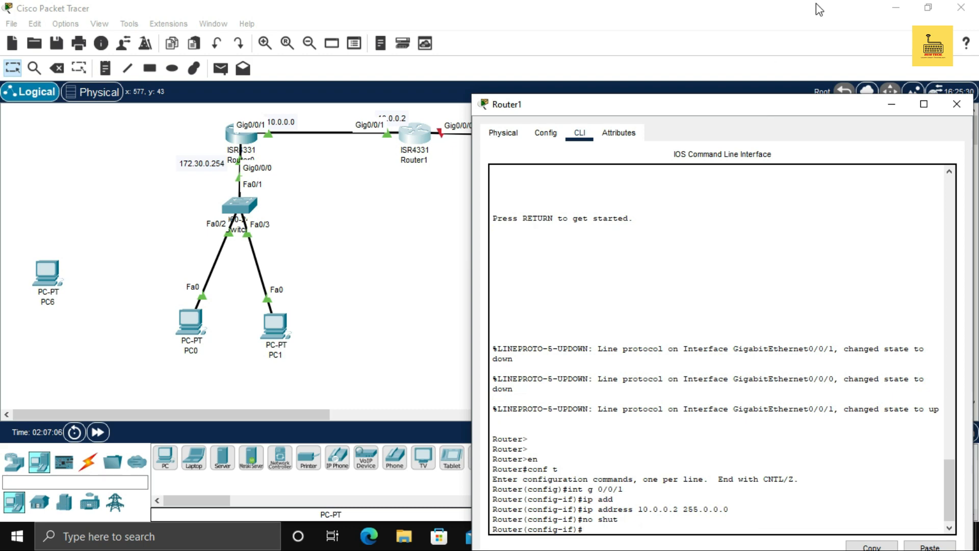
- Assign IP address 11.0.0.1 with mask 255.0.0.0 to Router1's interface g 0/0/0
drag(749, 108, 548, 54)
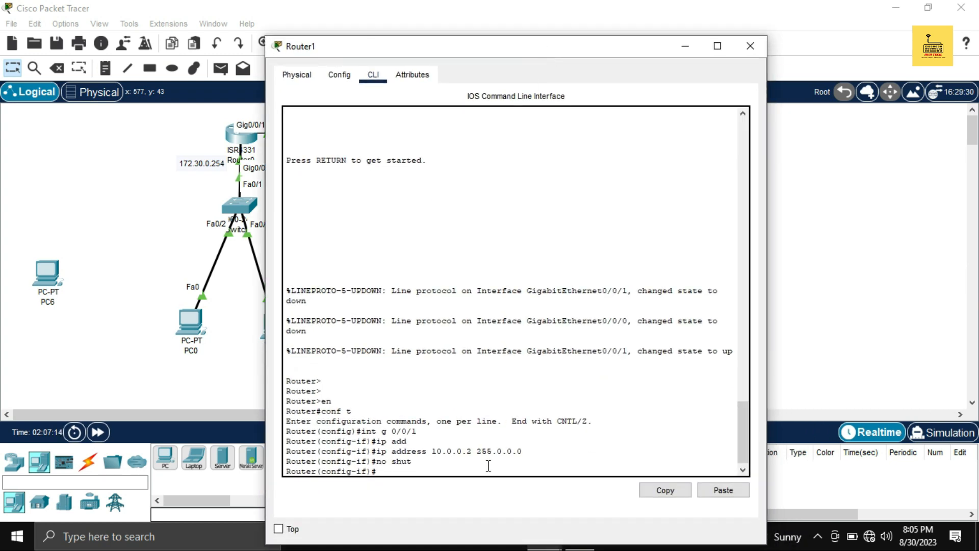
text(int g 0/0/0)
key(Return)
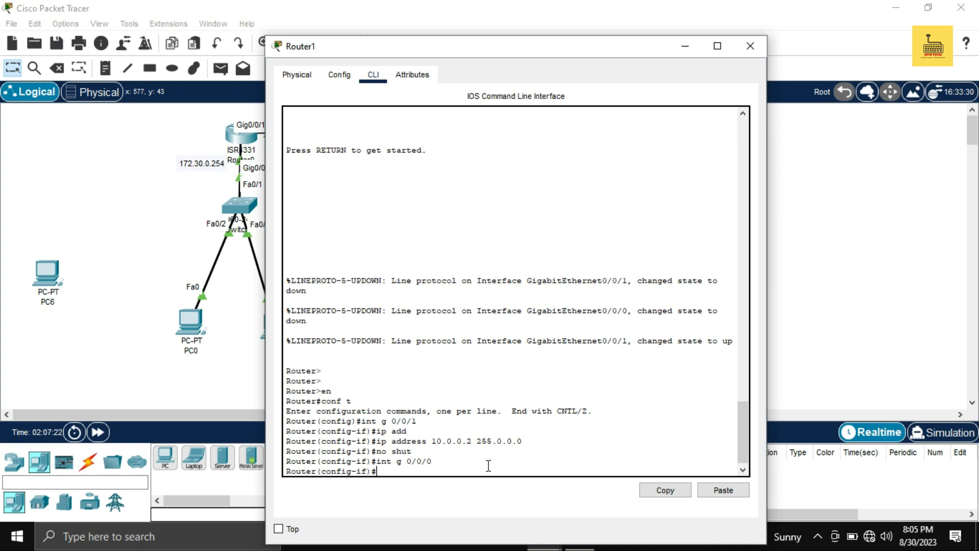
text(ip addd)
key(Tab)
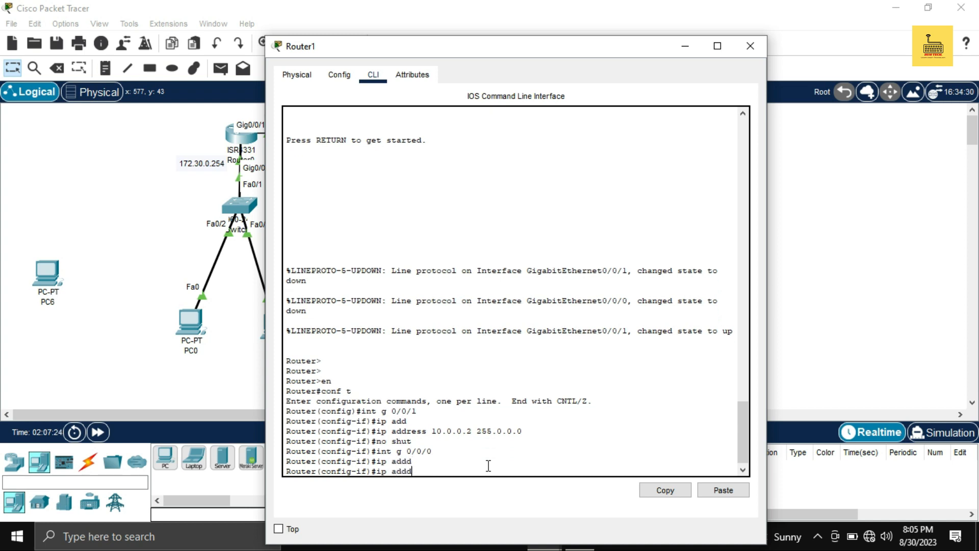
key(BackSpace)
key(Tab)
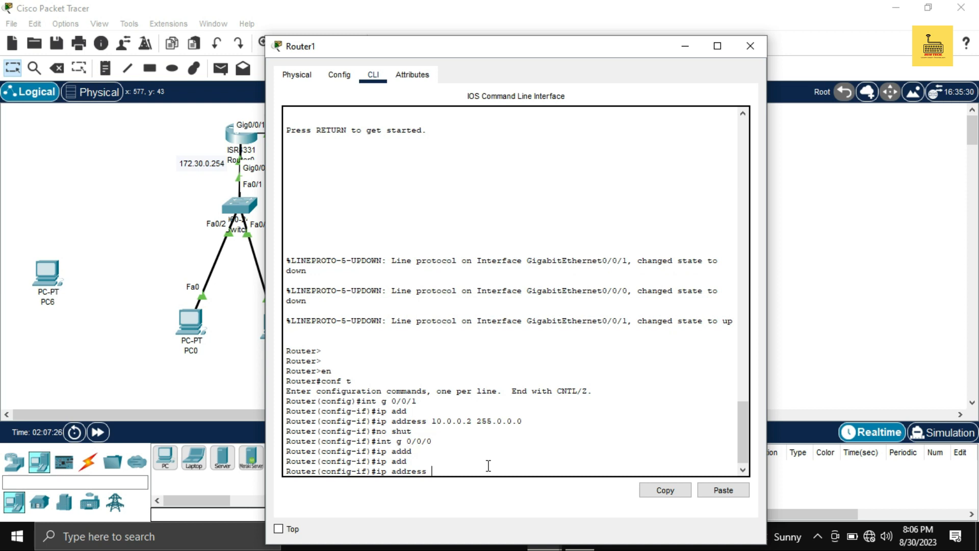
text(10)
key(BackSpace)
drag(499, 46, 555, 60)
text(11)
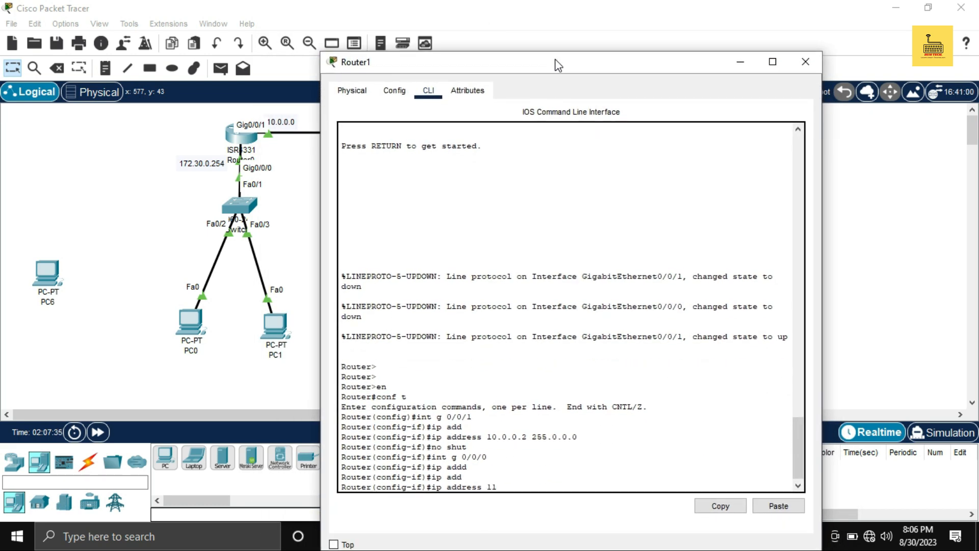
text(.0)
key(Return)
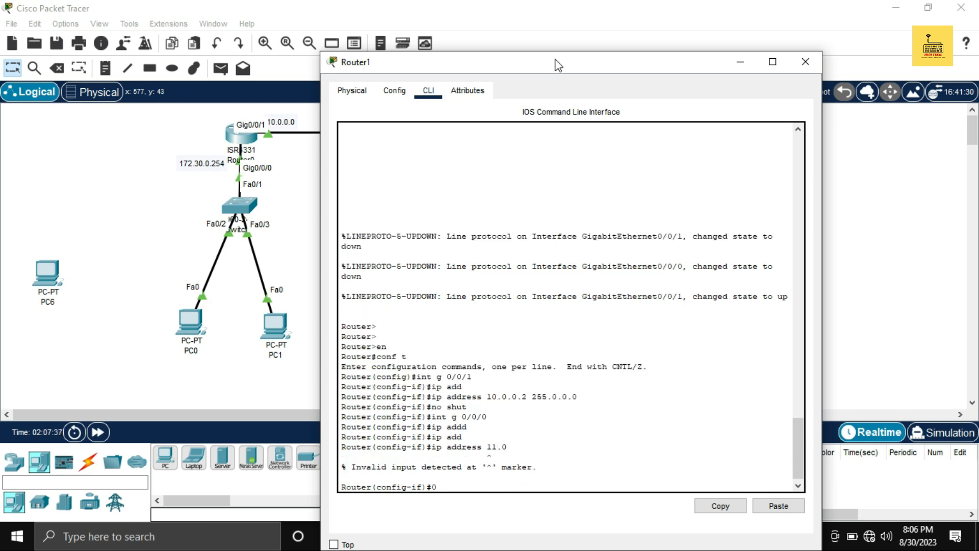
key(Up)
text(0.0.1 255.0.0.0)
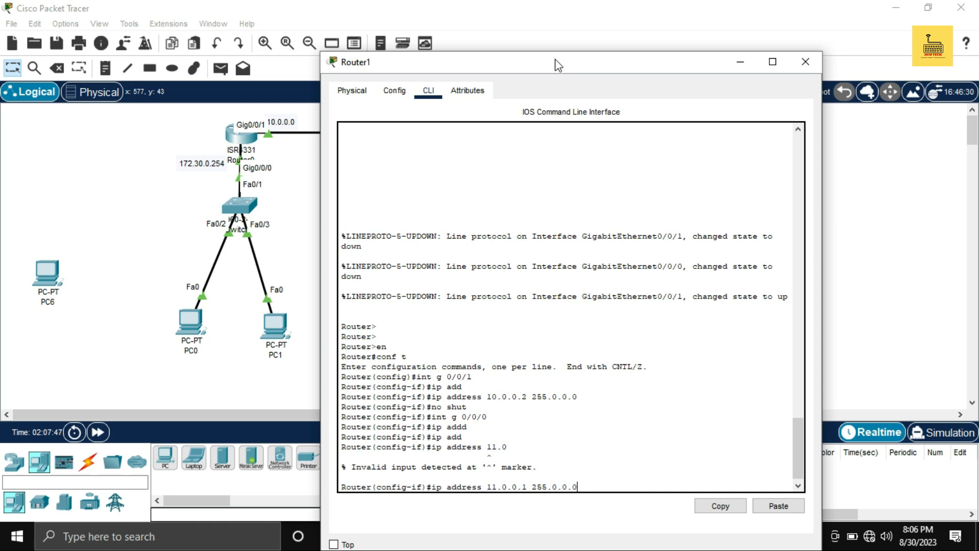
key(Return)
- Enable Router1's g 0/0/0 interface with no shut and close the router's window
text(no shu)
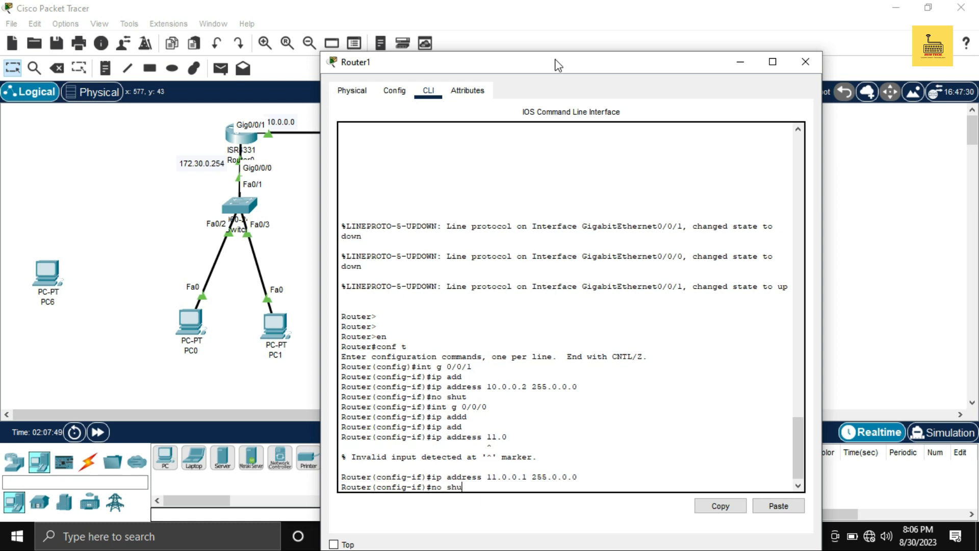
text(t)
key(Return)
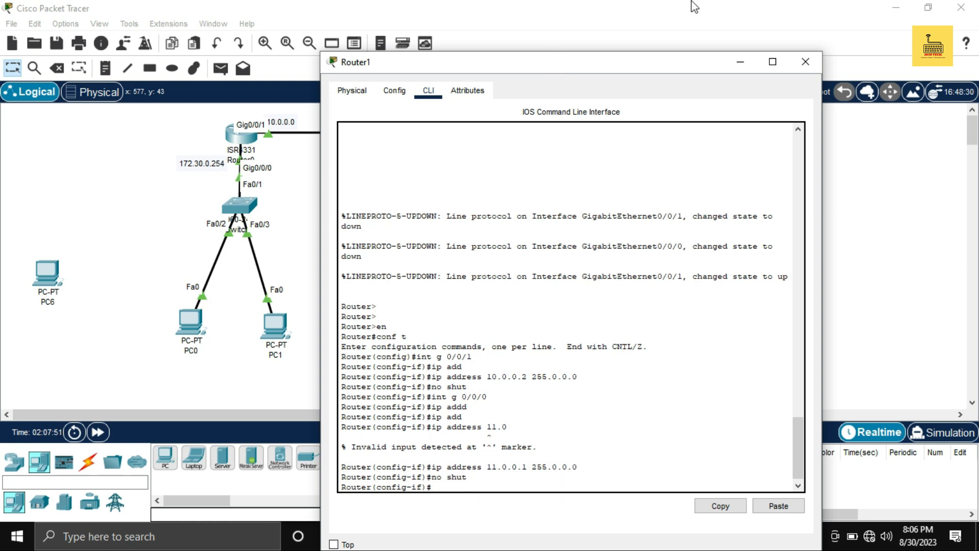
click(799, 66)
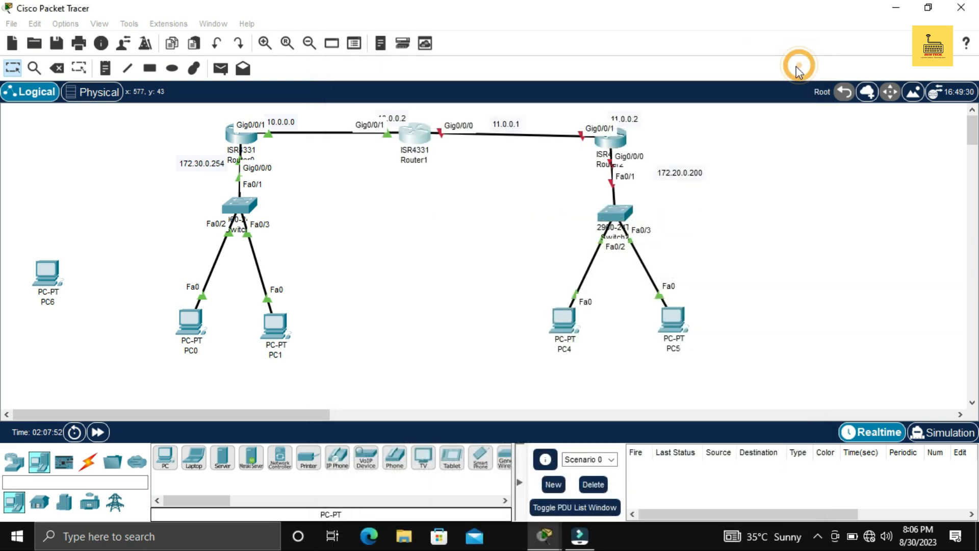
- Power on Router2 and start its boot in the command line, leaving its window while it loads
click(614, 139)
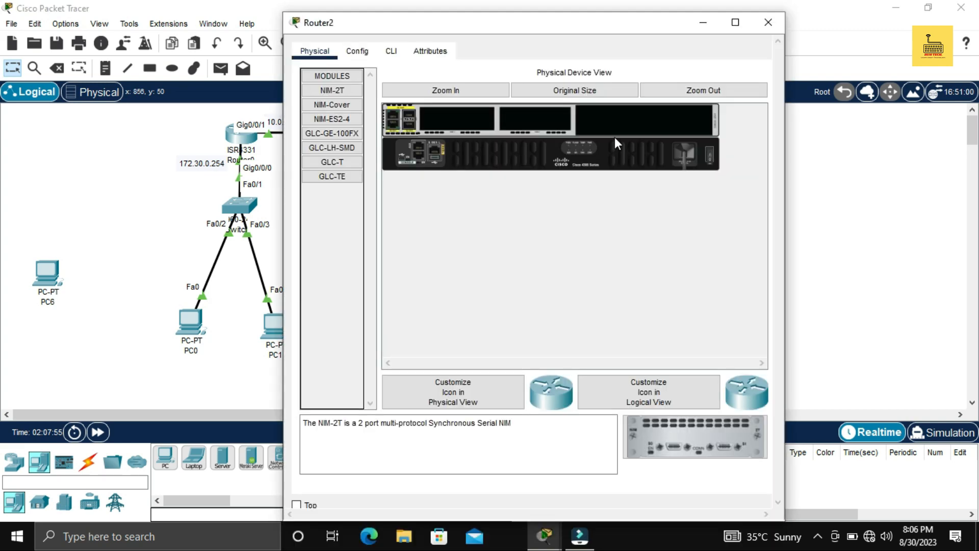
drag(618, 51, 668, 116)
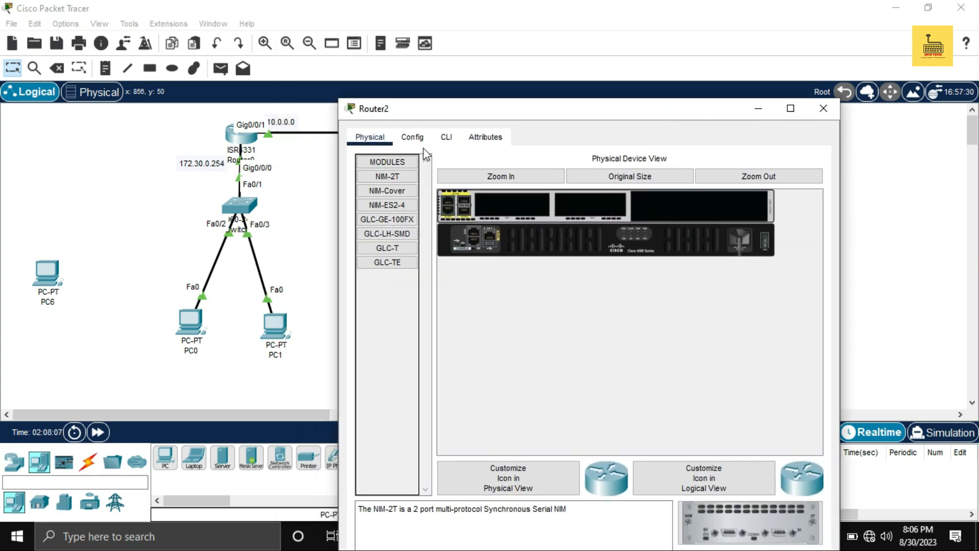
click(444, 139)
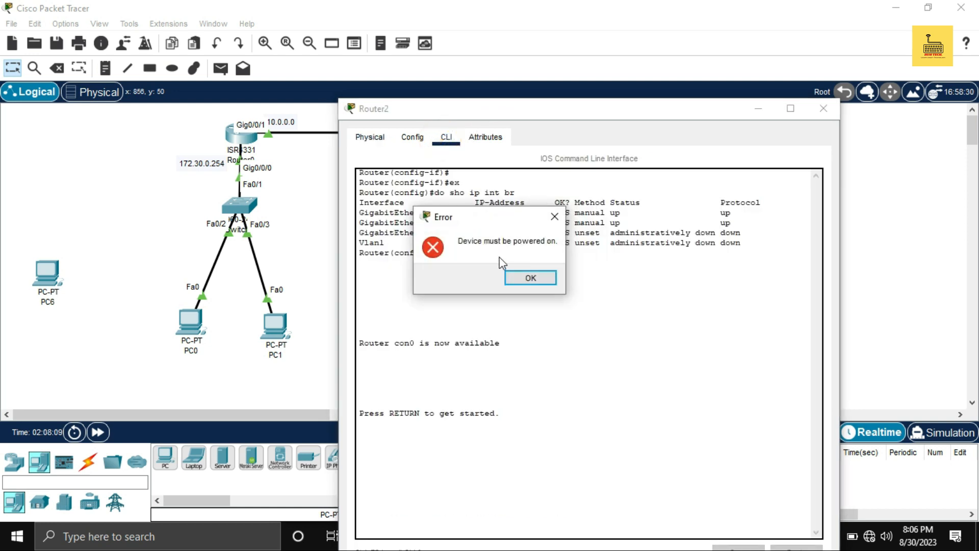
click(531, 278)
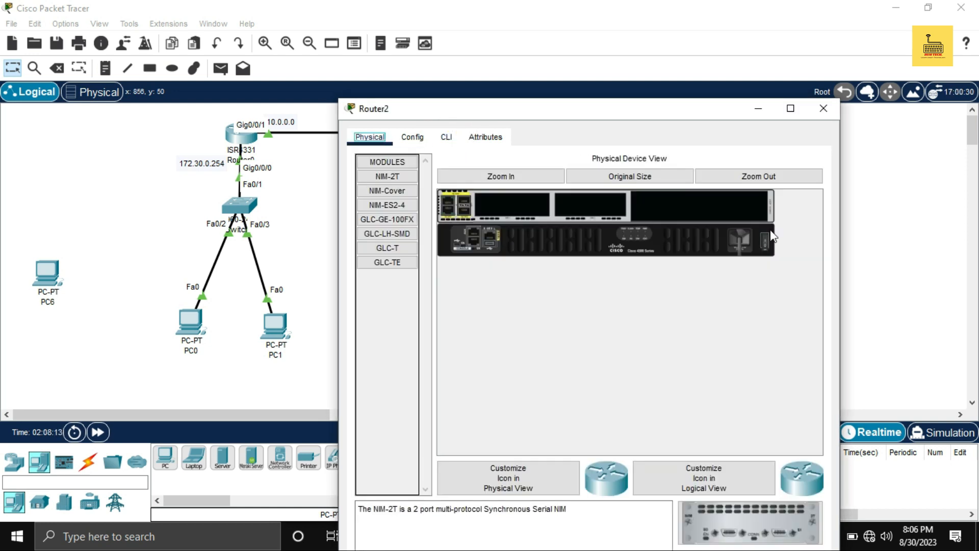
click(763, 237)
click(445, 137)
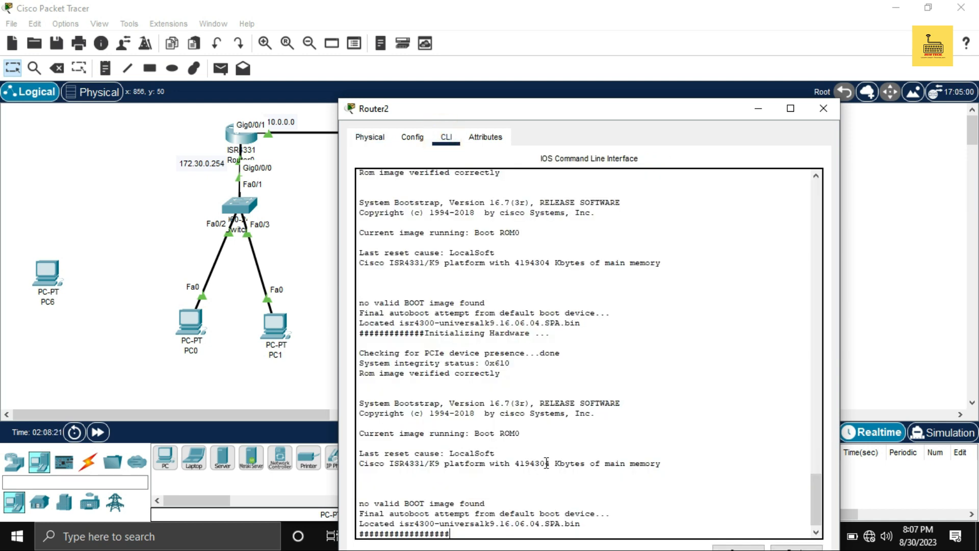
click(749, 111)
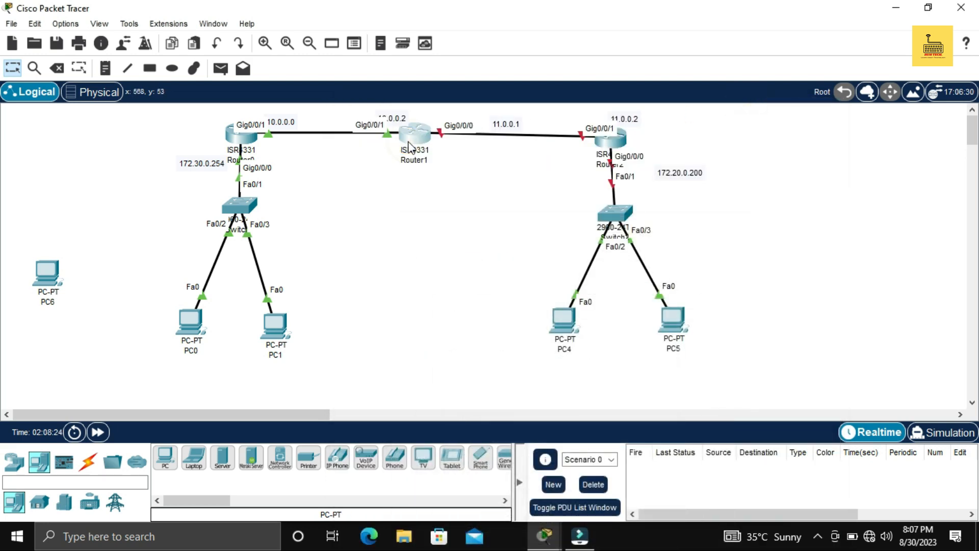
- Review the interface commands in Router1's command line and close its window
click(427, 137)
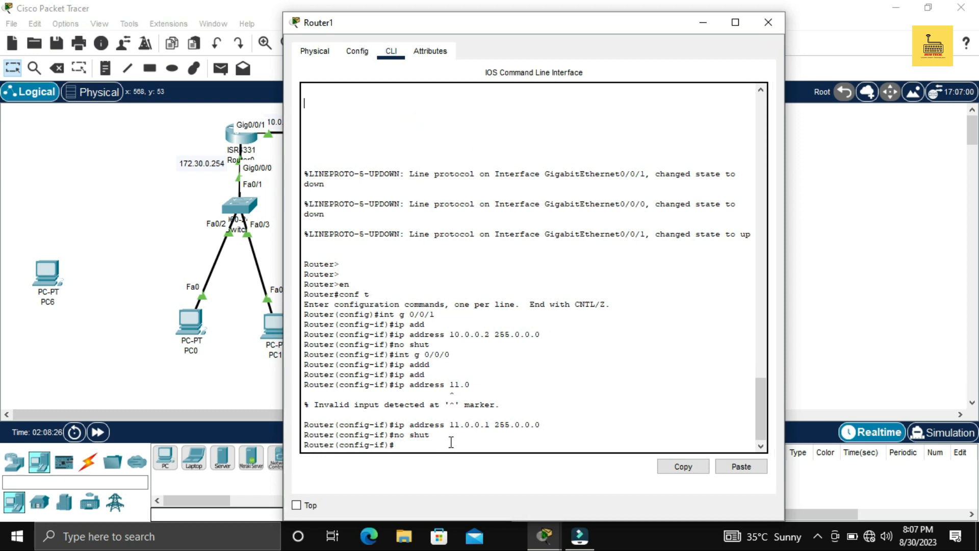
click(448, 442)
drag(558, 23, 555, 106)
click(757, 107)
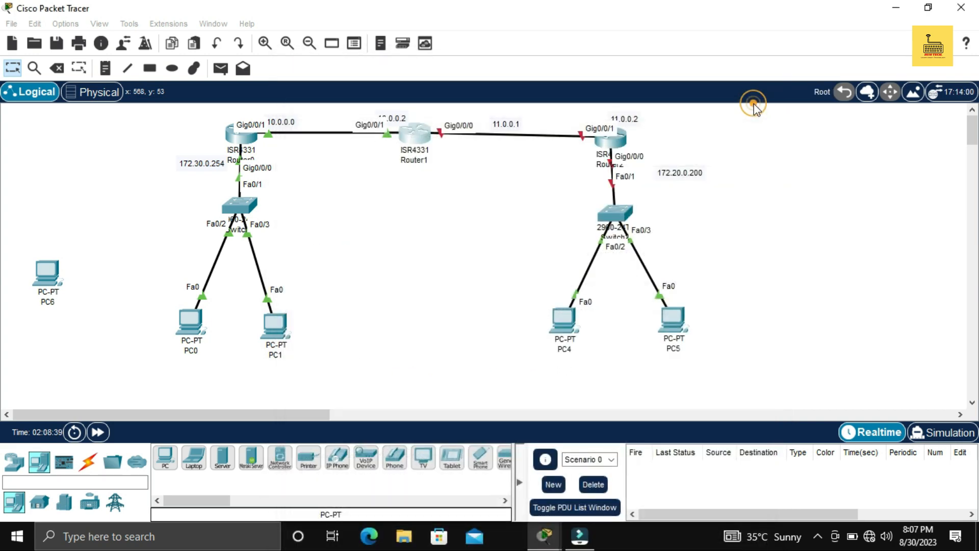
- Reopen Router2's command line and answer no to the initial configuration dialog
click(600, 139)
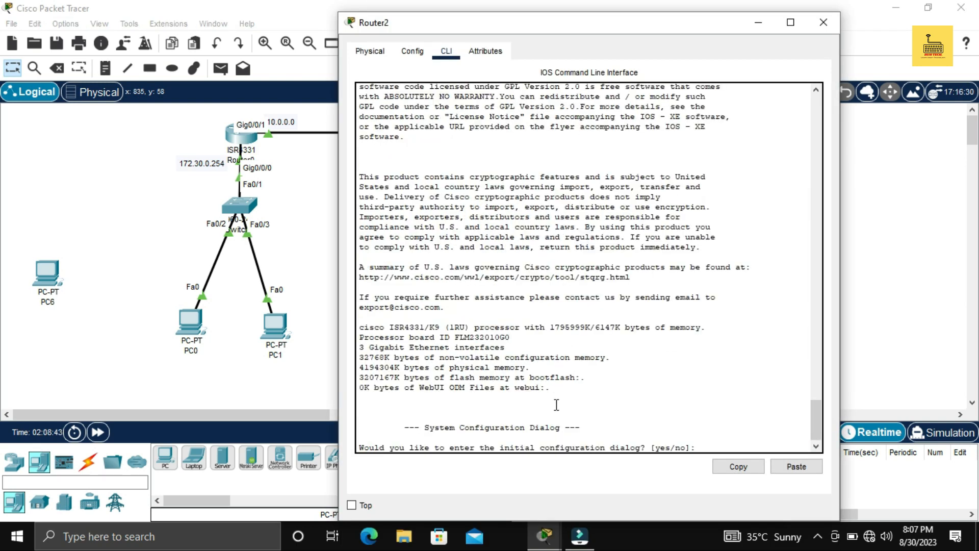
click(706, 445)
text(no)
key(Return)
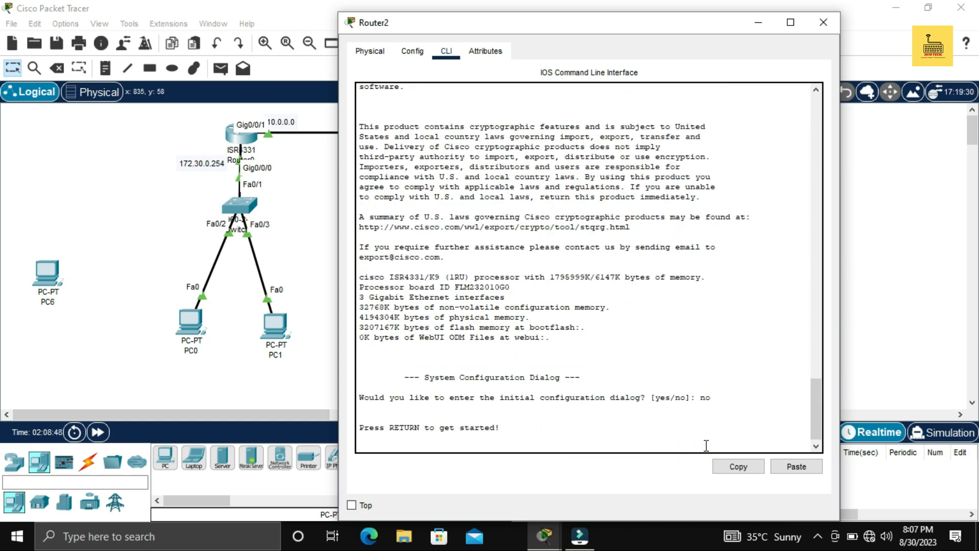
- Enter global configuration mode on Router2 with en and conf t
key(Return)
text(en)
key(Return)
text(con)
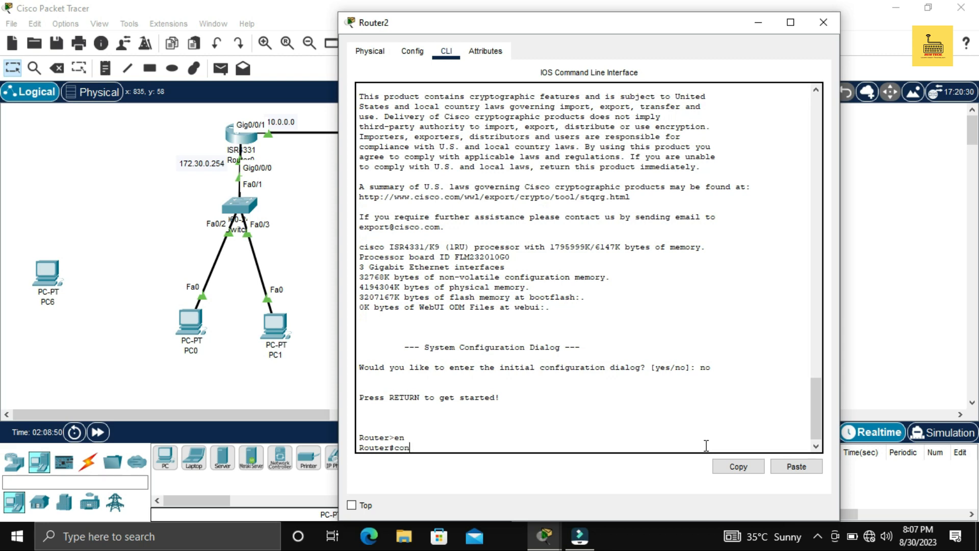
text(f t)
key(Return)
- Assign IP address 11.0.0.2 with mask 255.0.0.0 to Router2's interface g0/0/1
text(int)
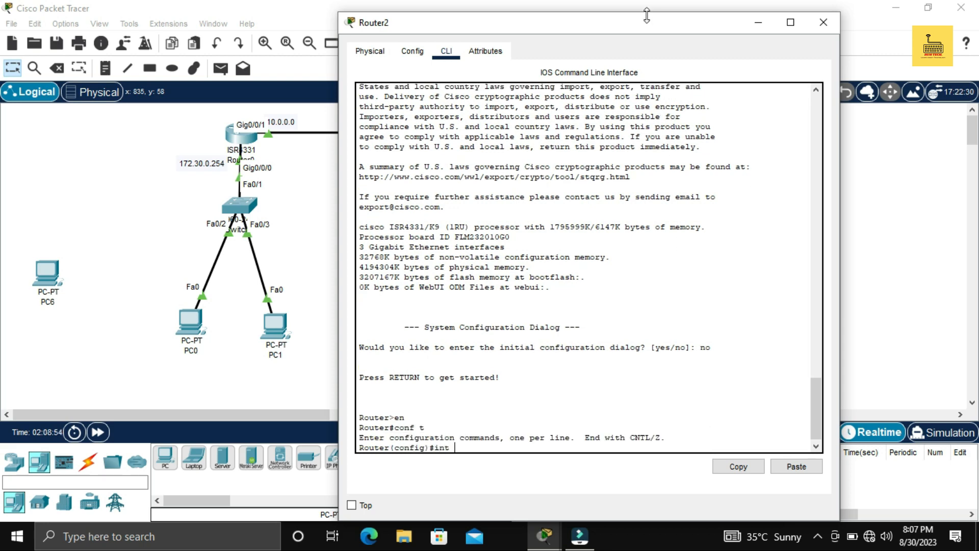
drag(647, 23, 417, 19)
text(g)
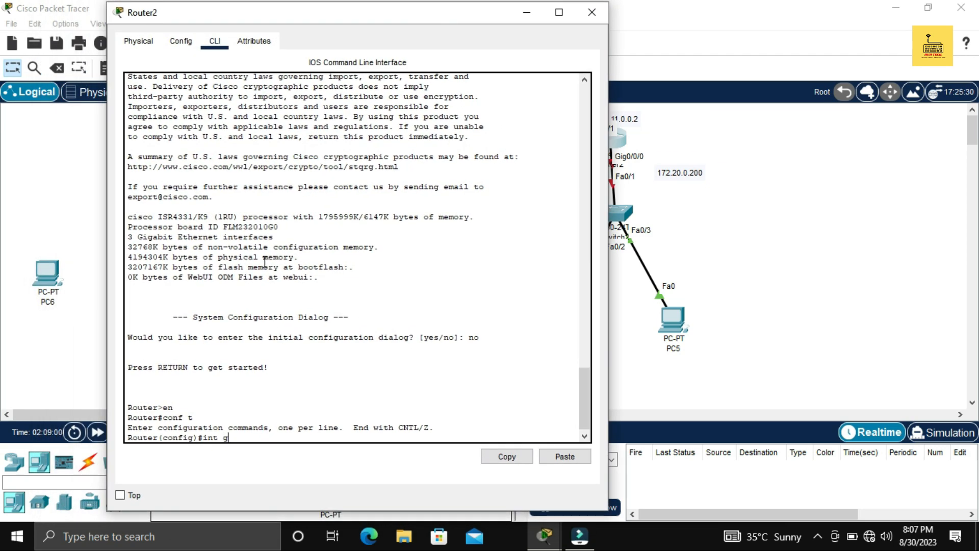
text(0/0/1)
key(Return)
text(ip)
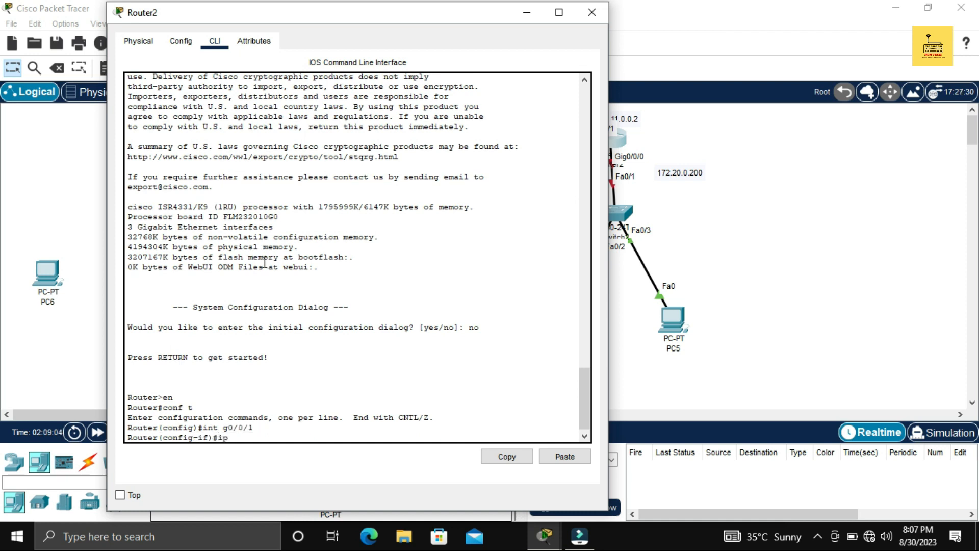
text( add)
key(Tab)
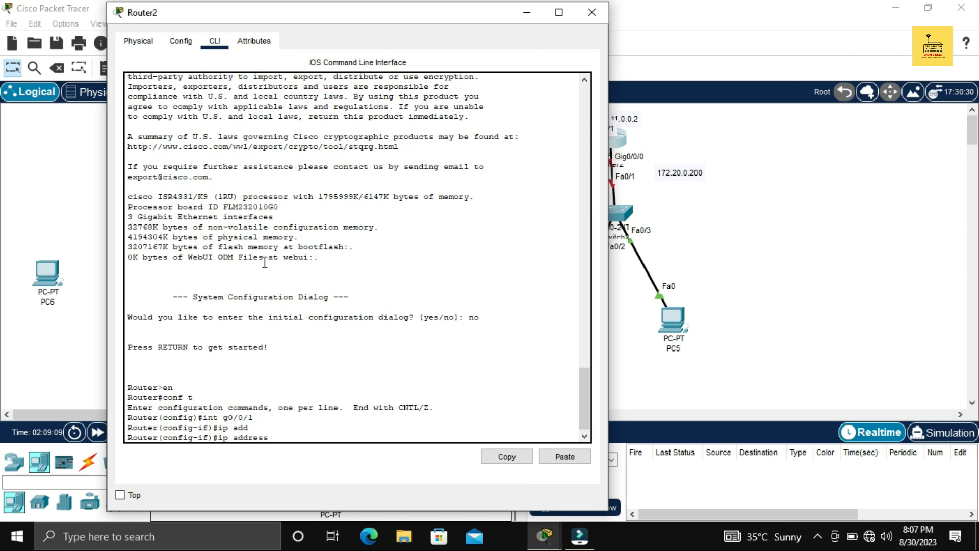
text(11.0.0)
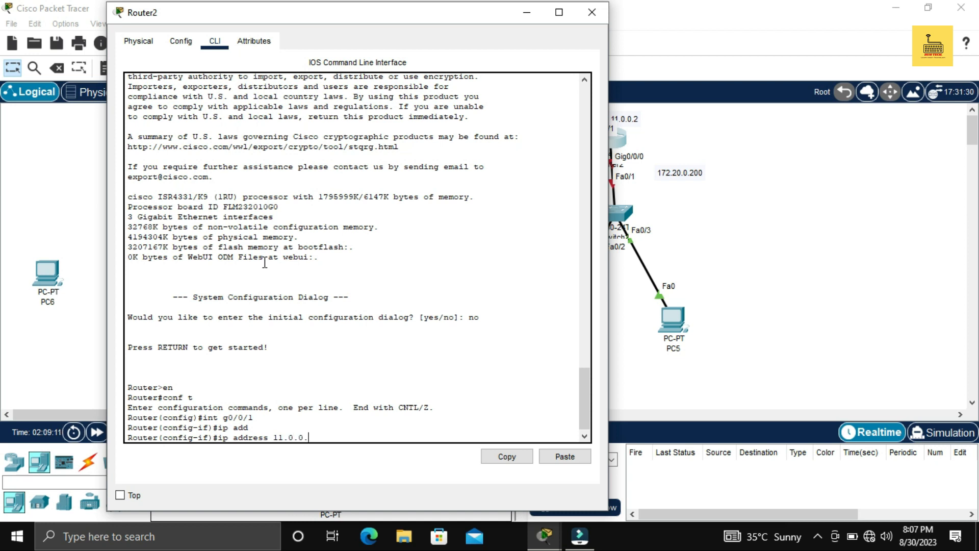
text(.2 255.0.0.0)
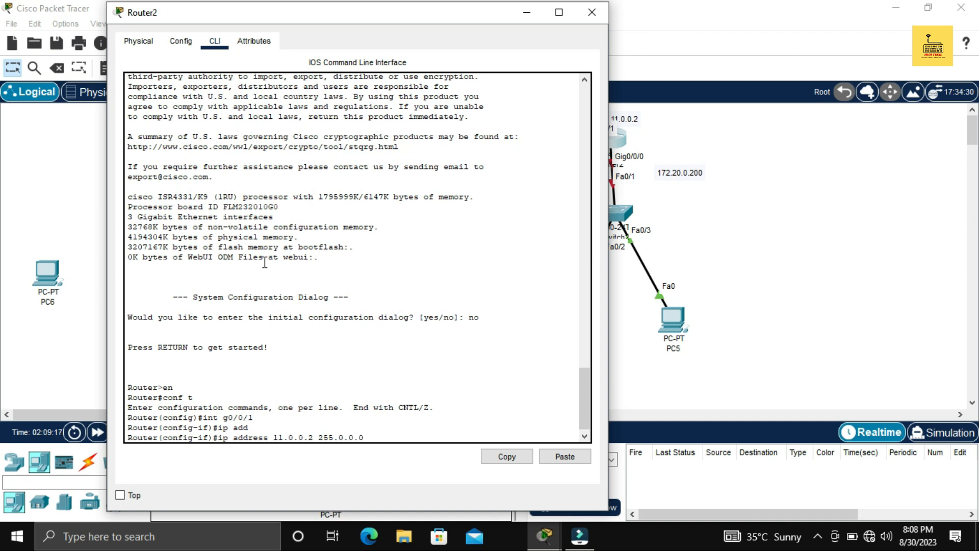
key(Return)
- Enable Router2's g0/0/1 interface with no shut
text(no s)
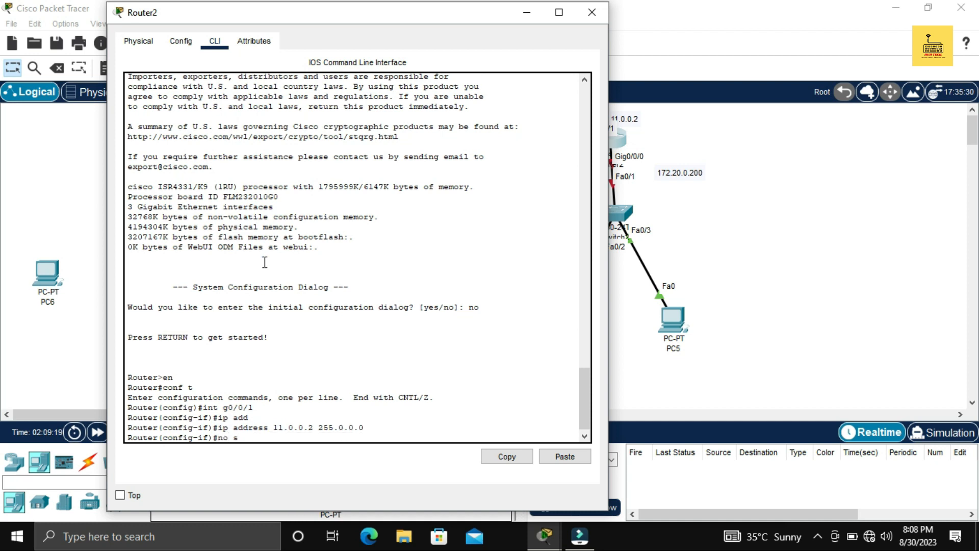
text(hut)
key(Return)
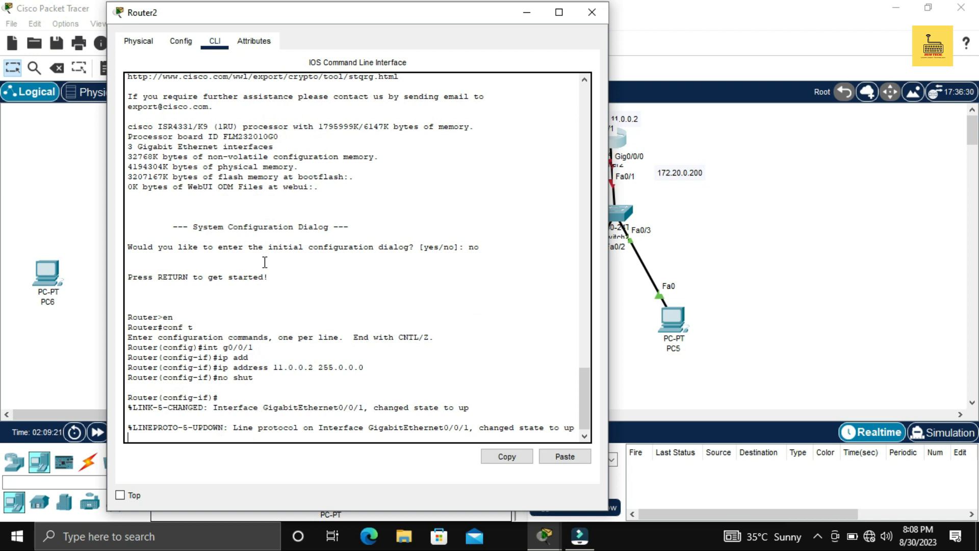
- Assign IP address 172.20.0.254 with mask 255.255.0.0 to Router2's interface g0/0/0
key(Return)
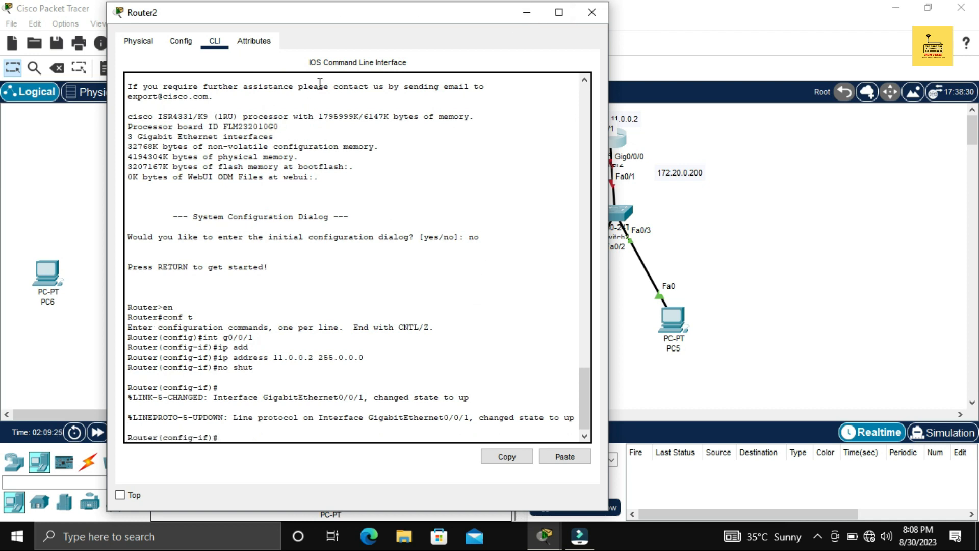
drag(356, 12, 335, 13)
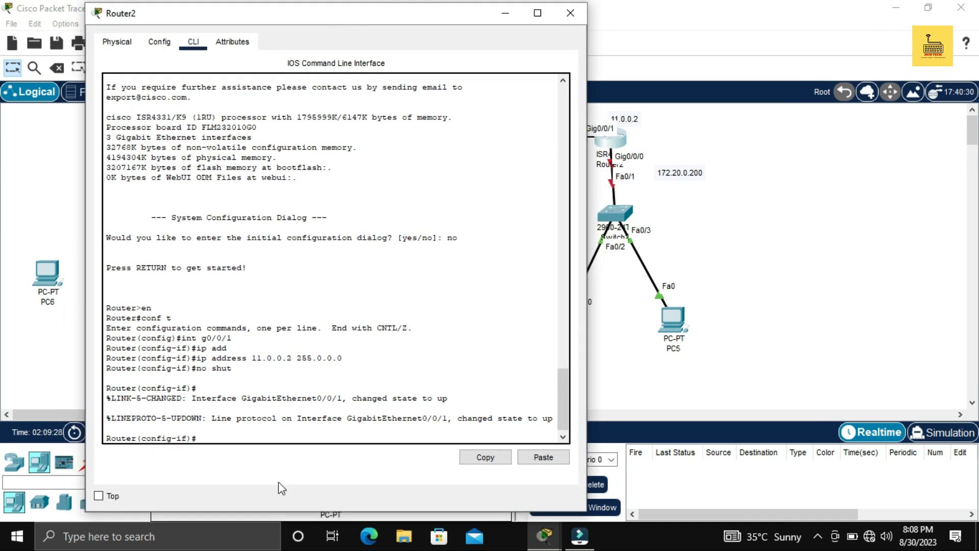
text(int g 0/0/0)
key(Return)
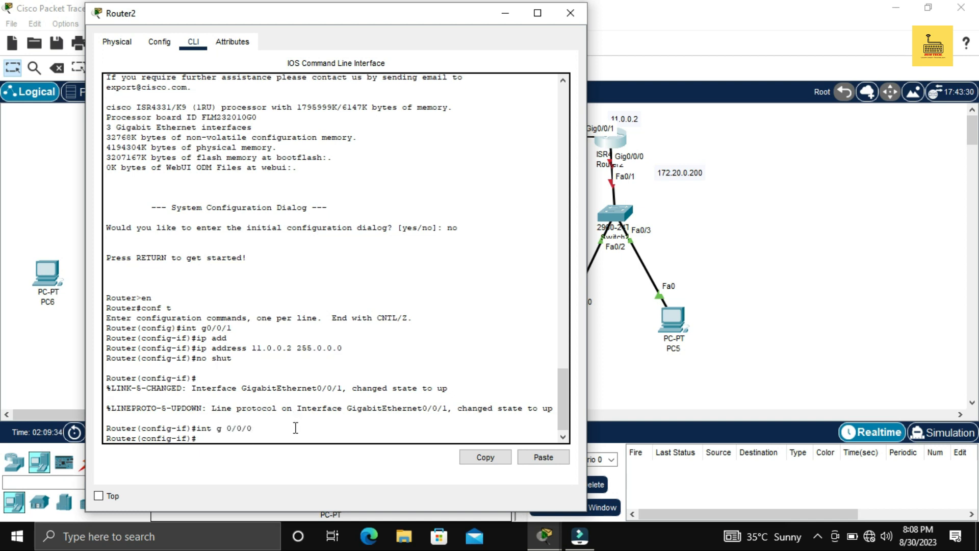
text(ip add)
key(Tab)
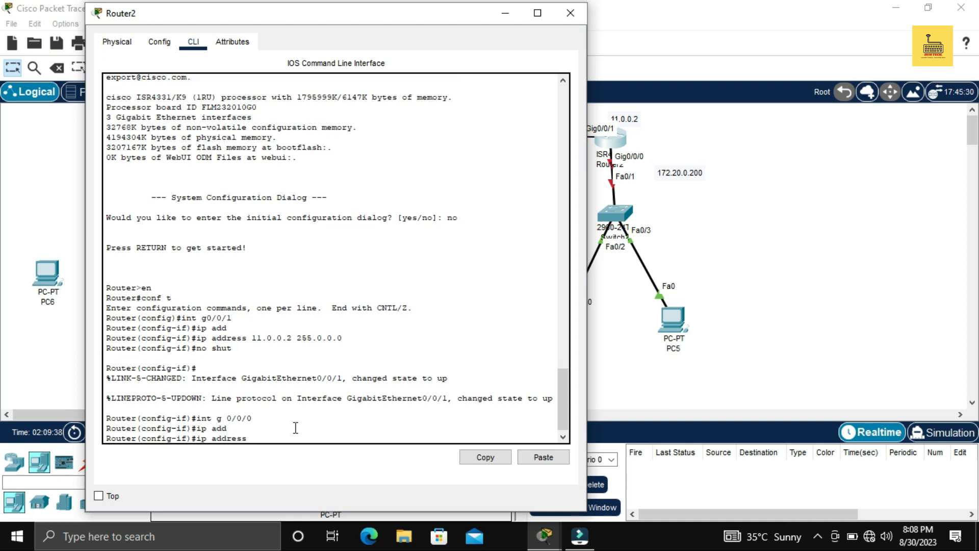
text(172.20.0.254 255.255.0.0)
key(Return)
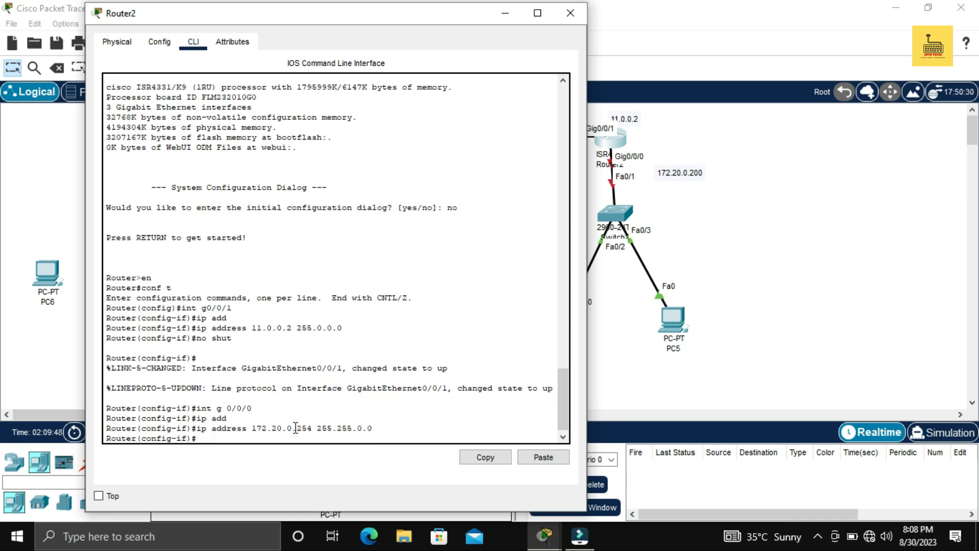
- Enable Router2's g0/0/0 interface with no shut and close the router's window
text(no shut)
key(Return)
drag(326, 17, 441, 176)
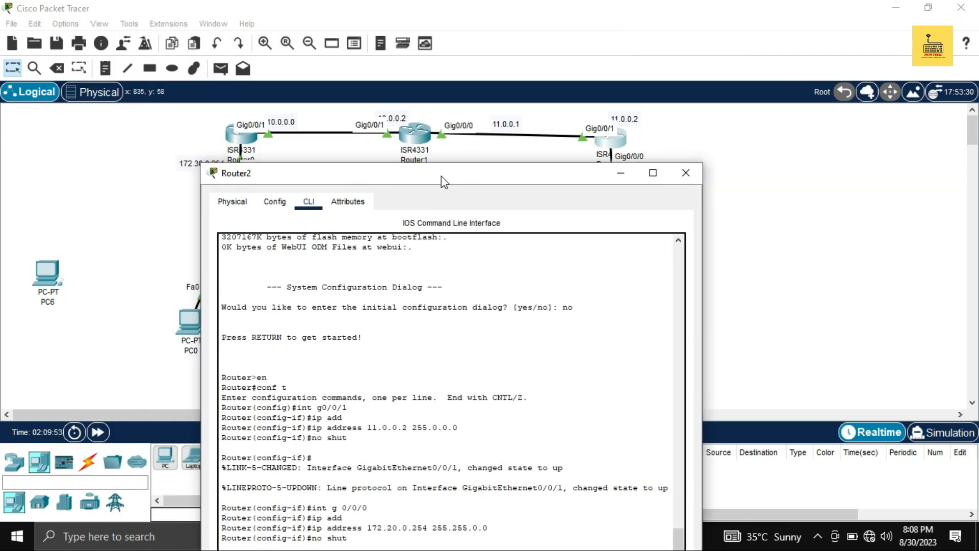
click(683, 172)
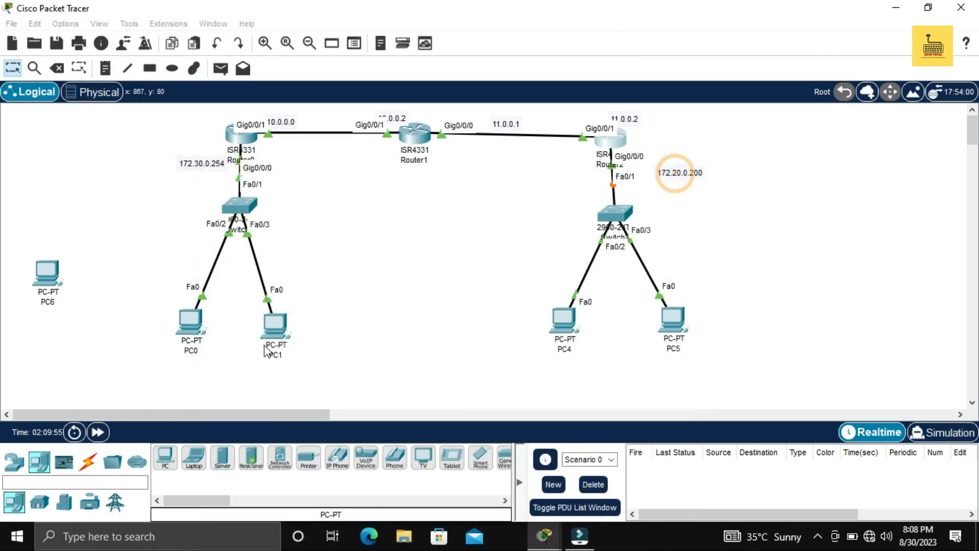
- Open PC0's IP configuration and clear its IPv4 settings by switching to DHCP and back to Static
click(186, 317)
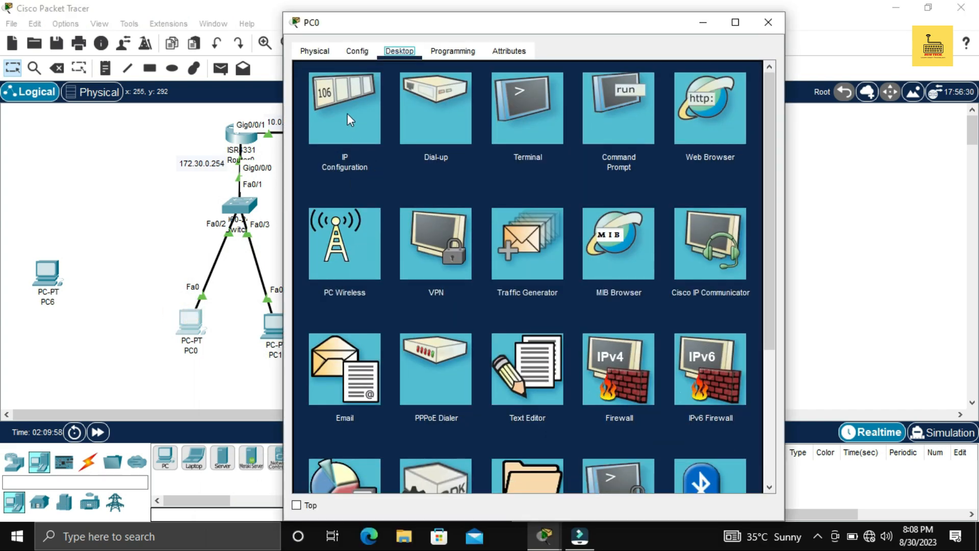
click(347, 114)
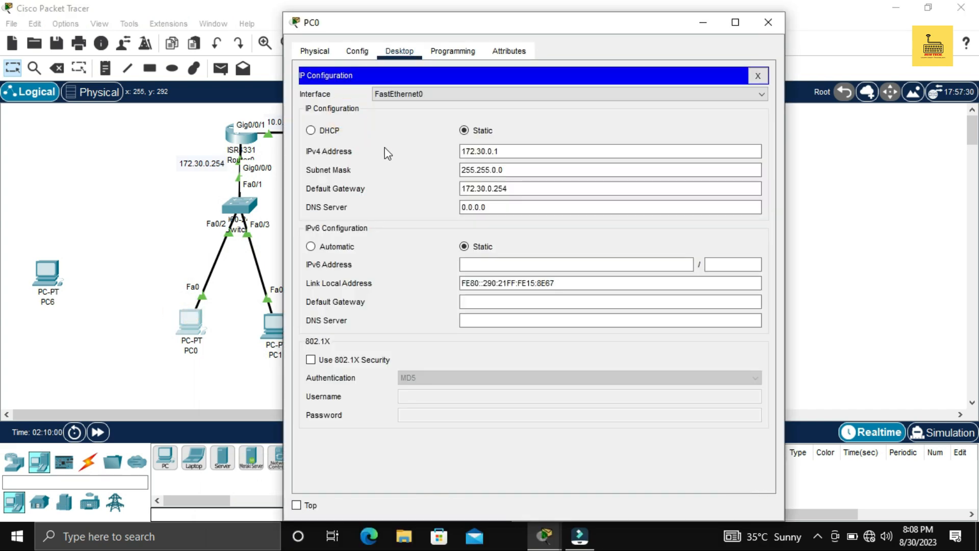
click(311, 130)
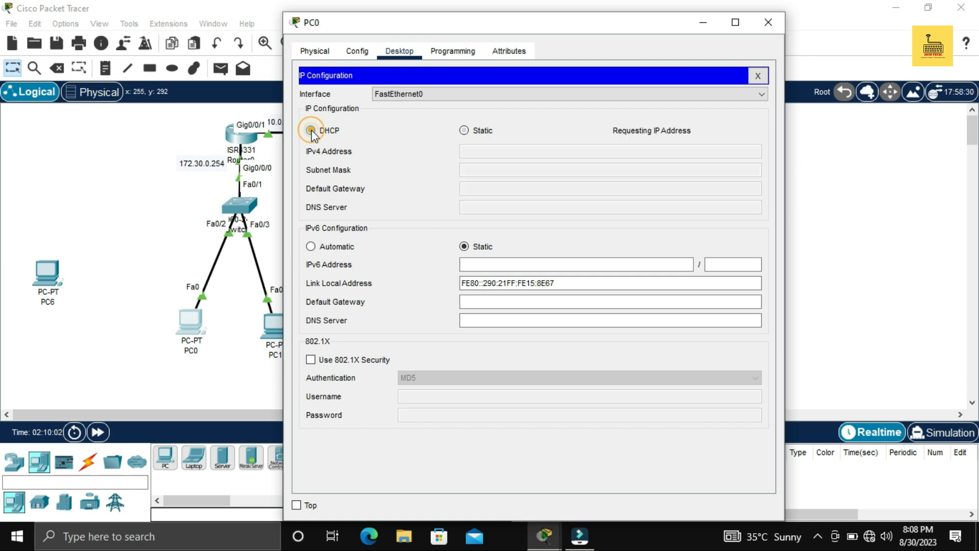
click(465, 131)
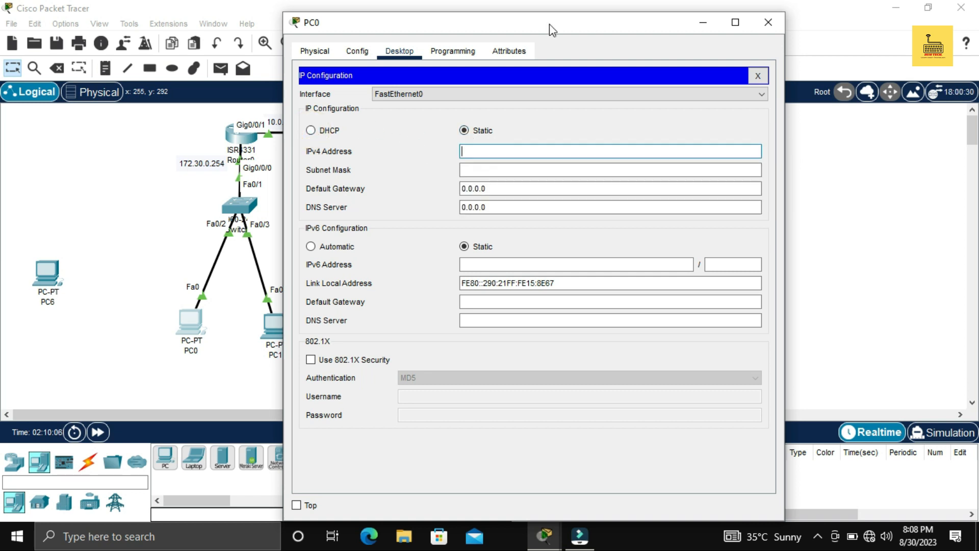
- Set PC0's IPv4 address to 172.30.0.1 with subnet mask 255.255.0.0
drag(550, 25, 690, 14)
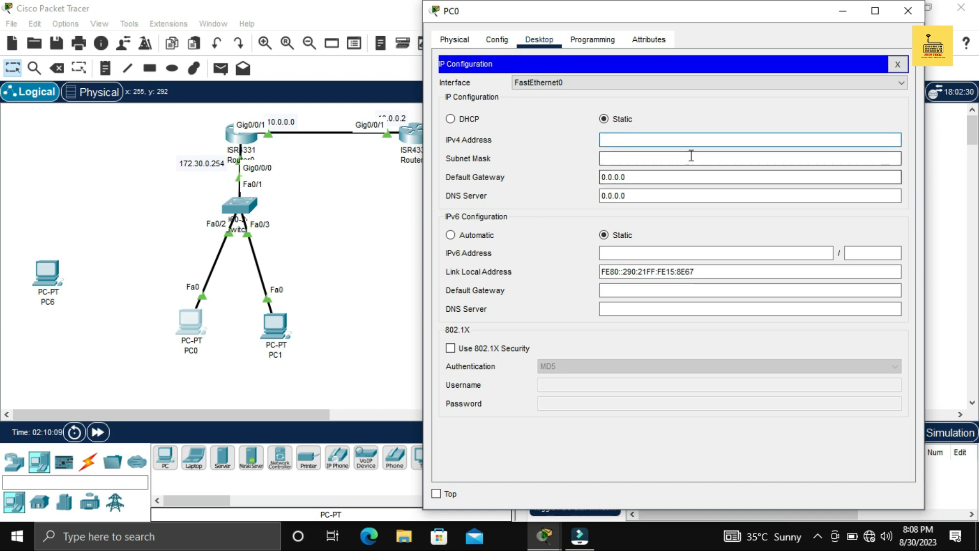
text(172.30.0.)
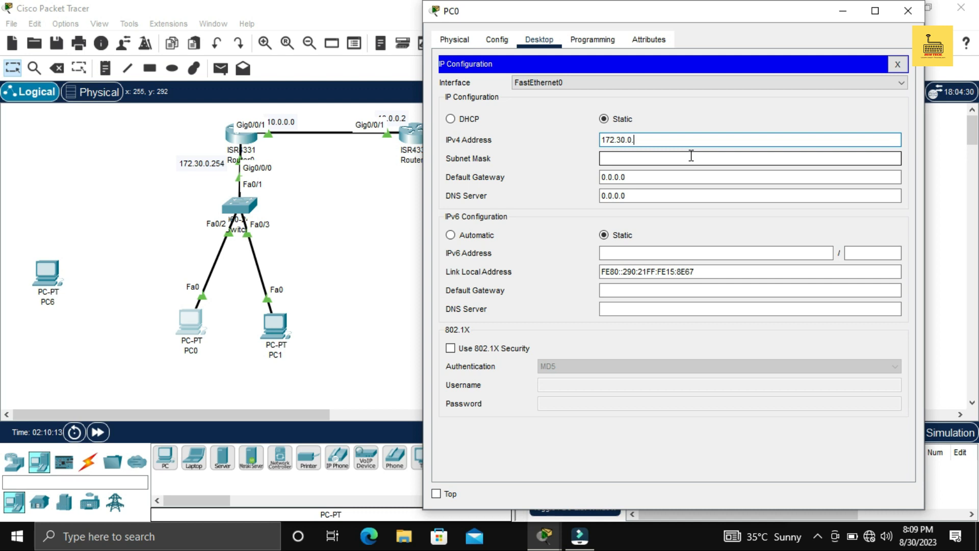
text(1)
key(Tab)
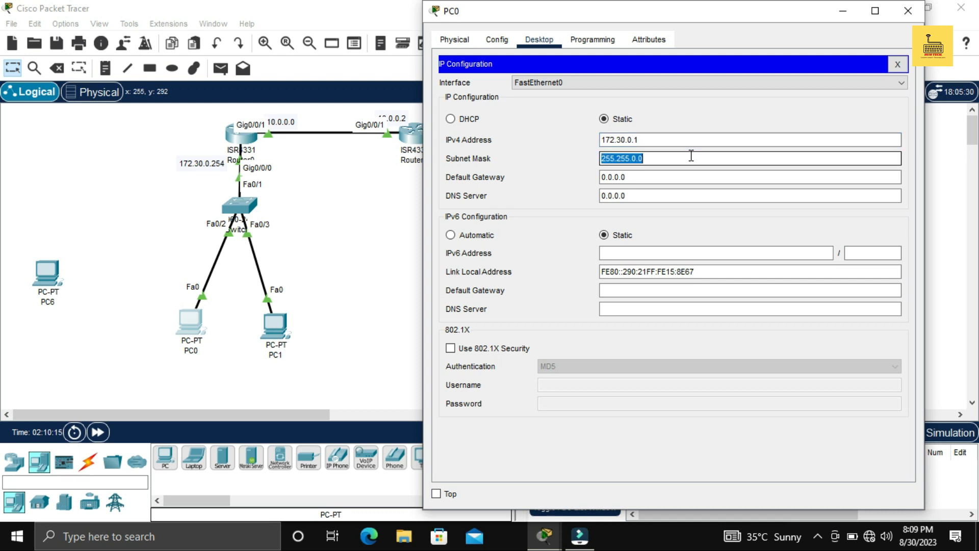
key(Tab)
- Set PC0's default gateway to 172.30.0.254 and close its window
text(255)
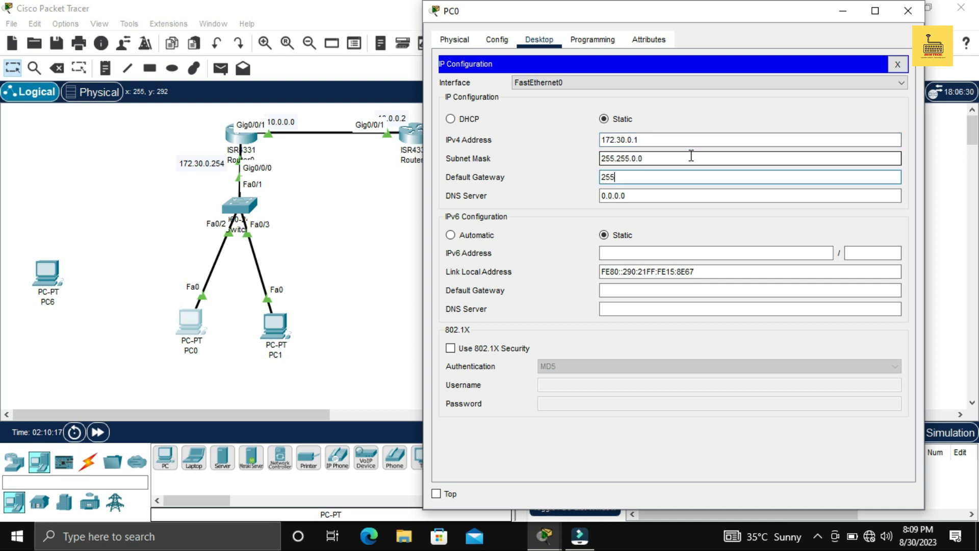
key(BackSpace)
key(BackSpace)
text(172.30.0.254)
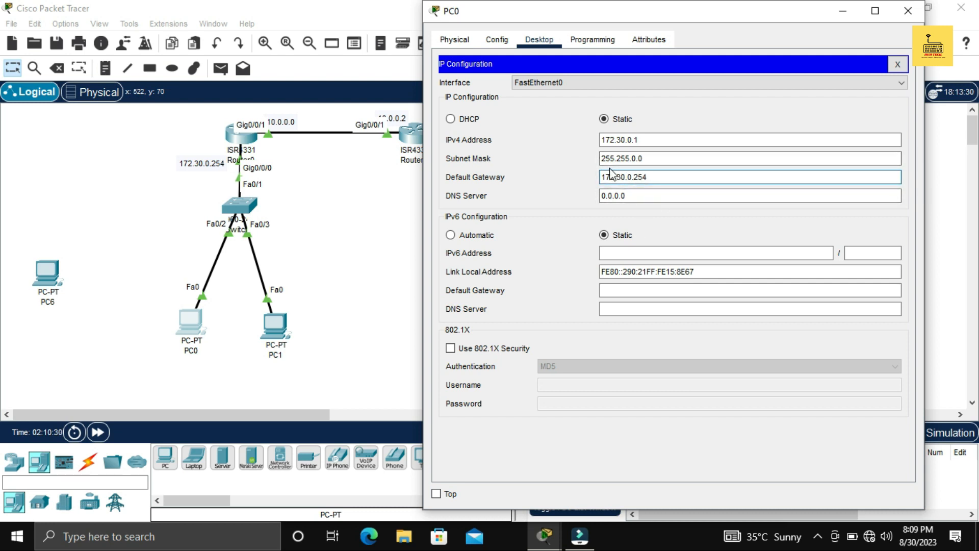
click(907, 11)
- Open PC1's IP configuration and clear its IPv4 settings by switching to DHCP and back to Static
click(276, 333)
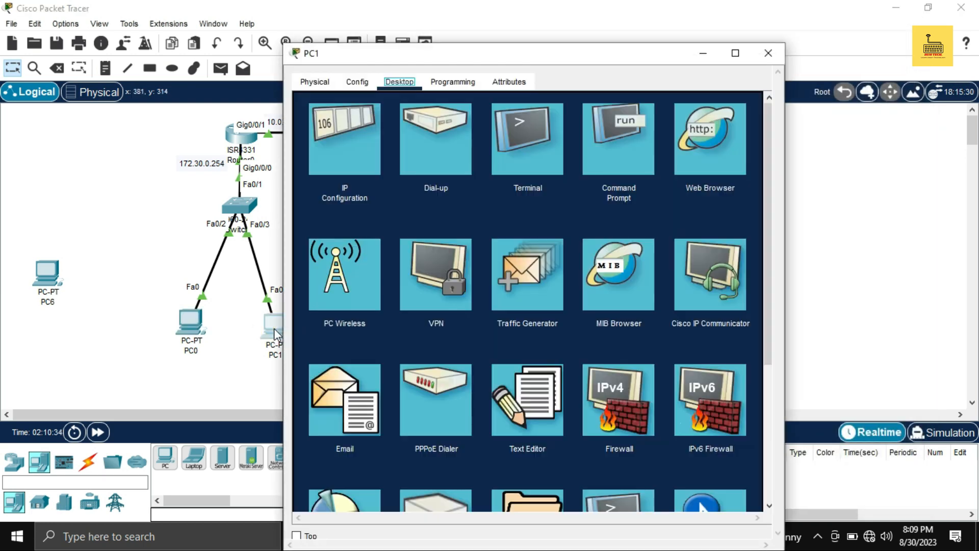
click(309, 142)
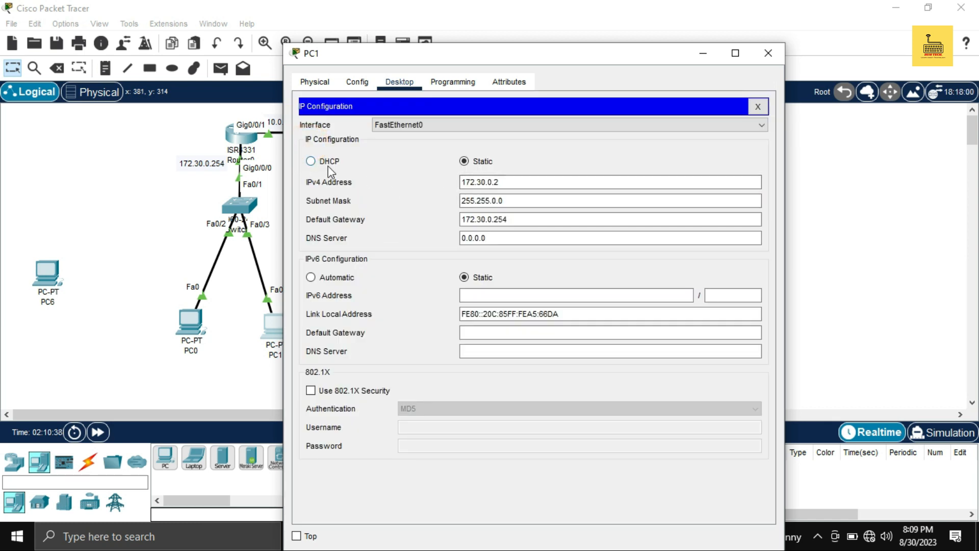
click(311, 161)
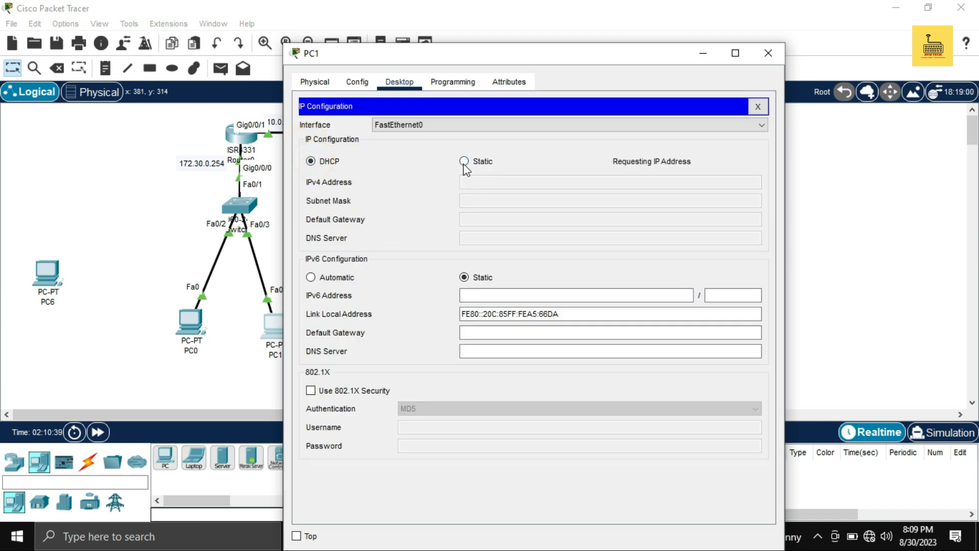
click(464, 161)
- Give PC1 the IPv4 address 172.30.0.2, subnet mask 255.255.0.0 and default gateway 172.30.0.254, closing its window when done
click(483, 183)
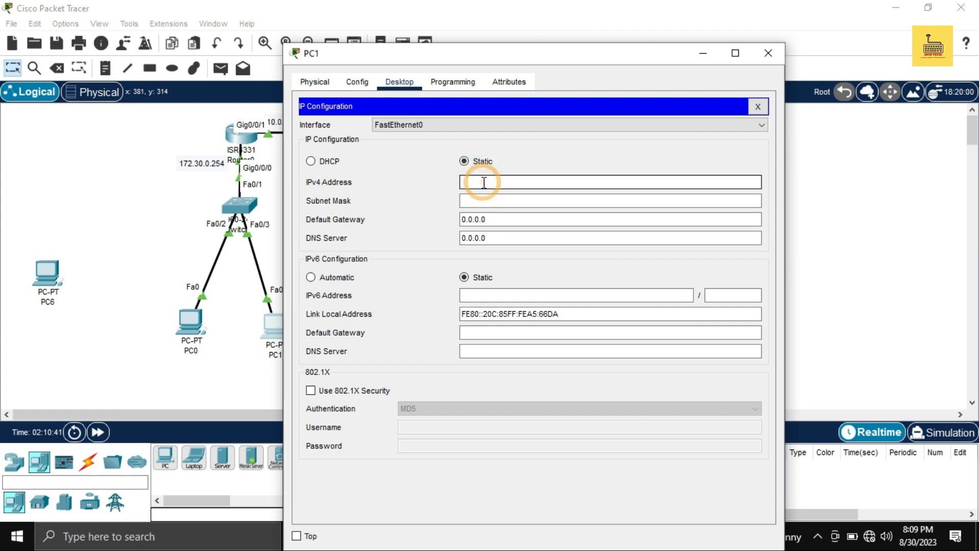
text(172.30)
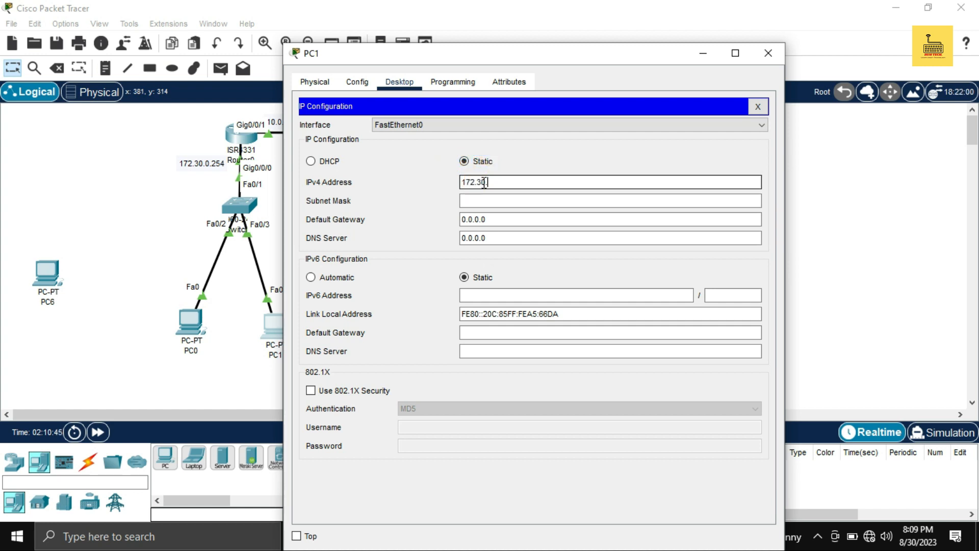
text(.0.2)
key(Tab)
key(Tab)
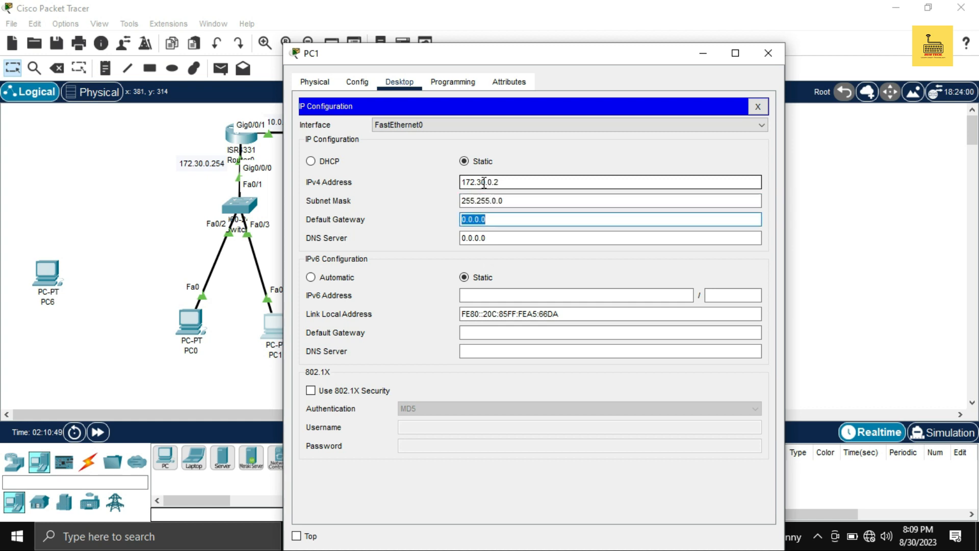
text(172.30.0.254)
click(767, 53)
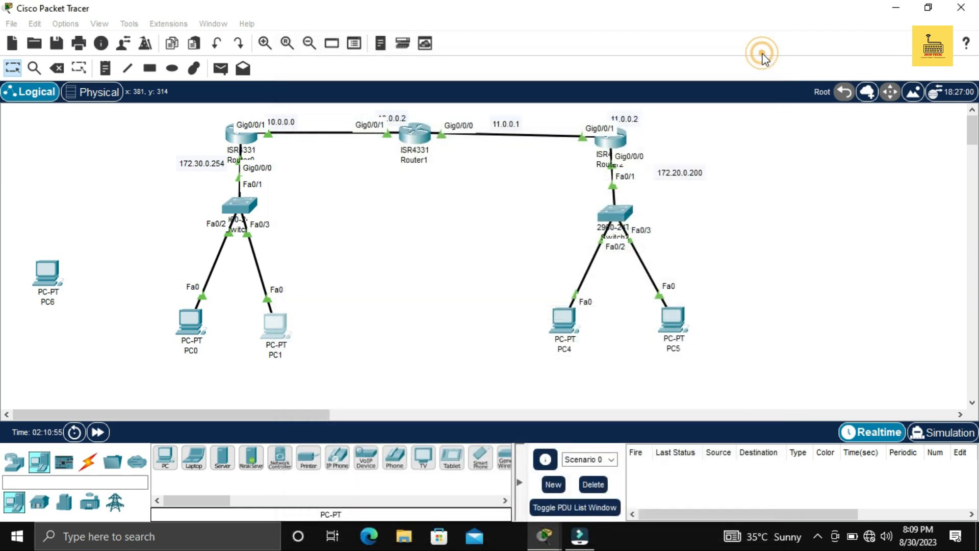
- Open PC4's IP configuration and clear its IPv4 settings by switching to DHCP and back to Static
click(564, 326)
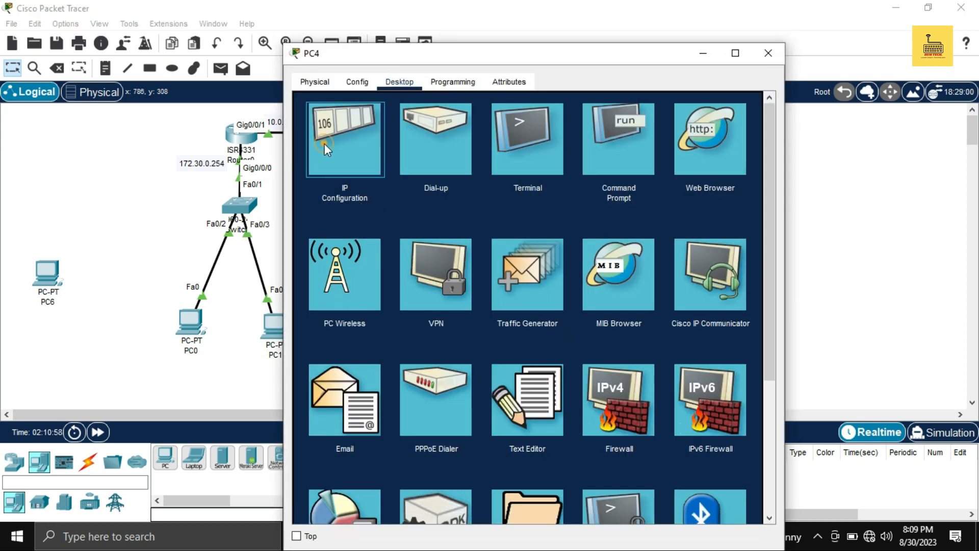
click(325, 142)
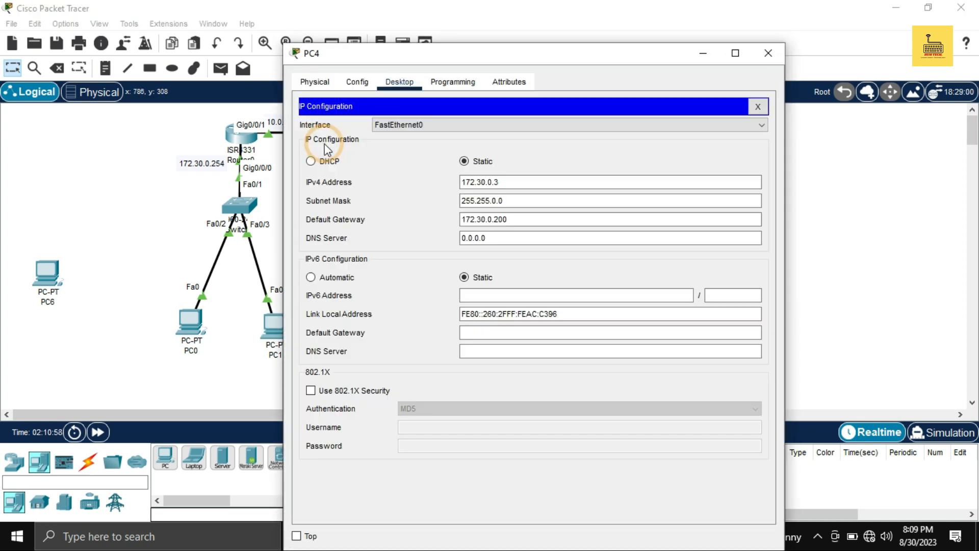
click(311, 161)
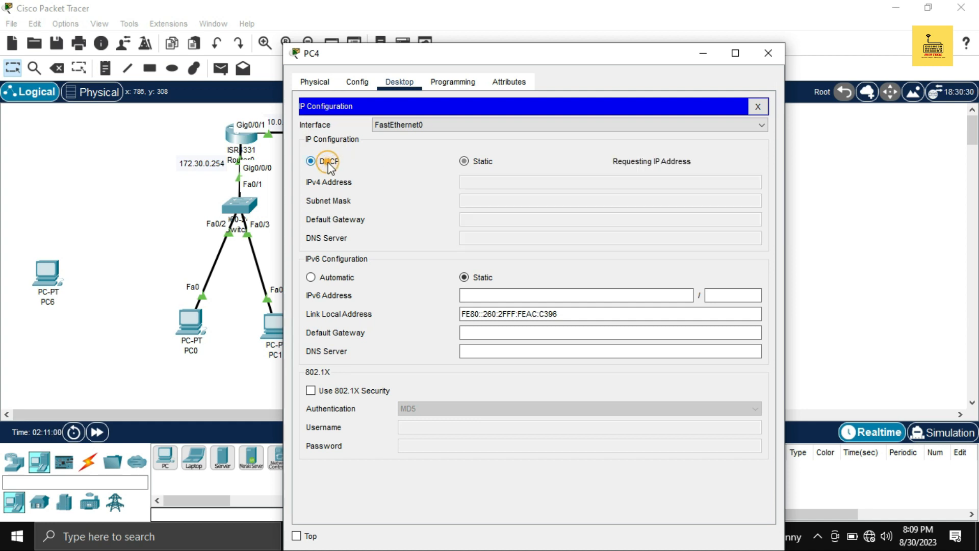
click(463, 161)
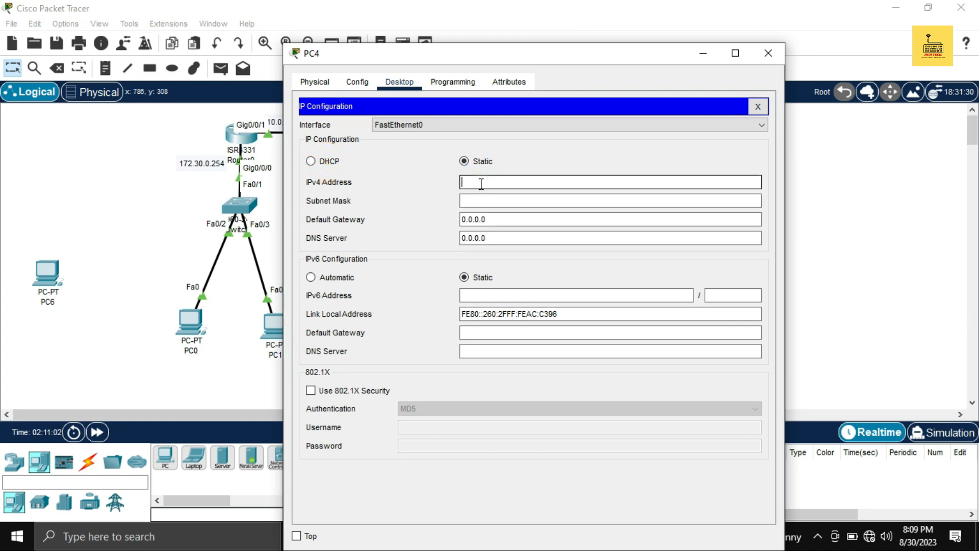
- Set PC4's IPv4 address to 172.20.0.1 with subnet mask 255.255.0.0
click(478, 182)
drag(505, 56, 367, 37)
text(1)
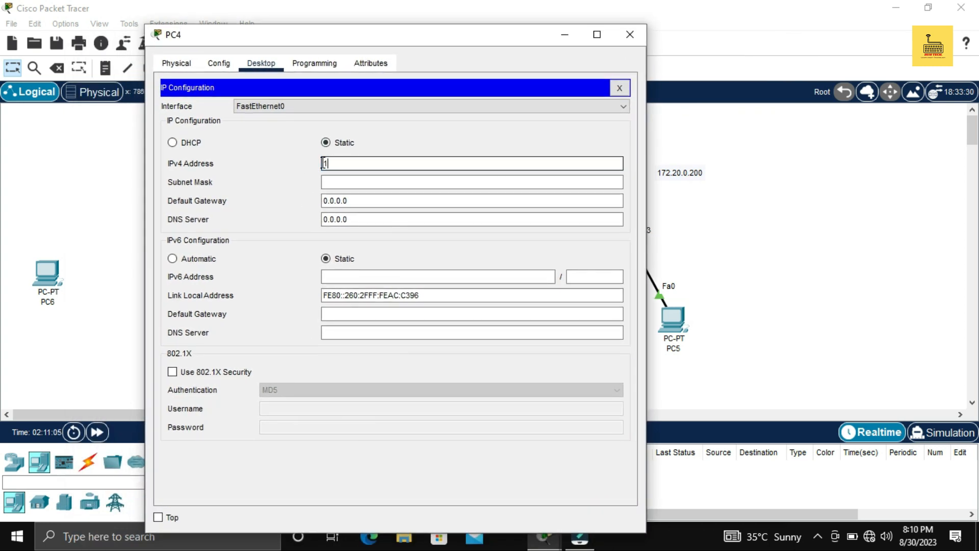
text(72.20.0.)
key(Tab)
key(Tab)
- Set PC4's default gateway to 172.20.0.254 and close its window
text(172.)
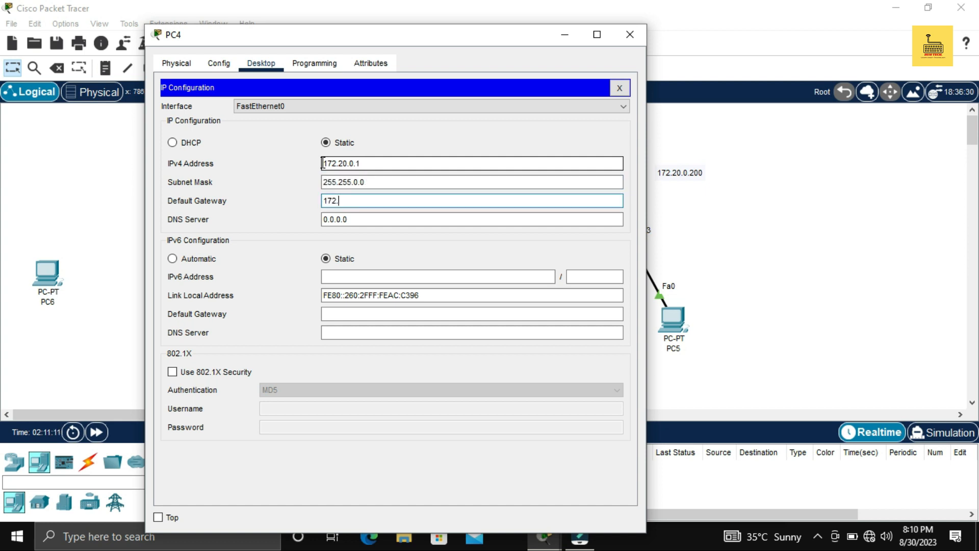
text(20.0.25)
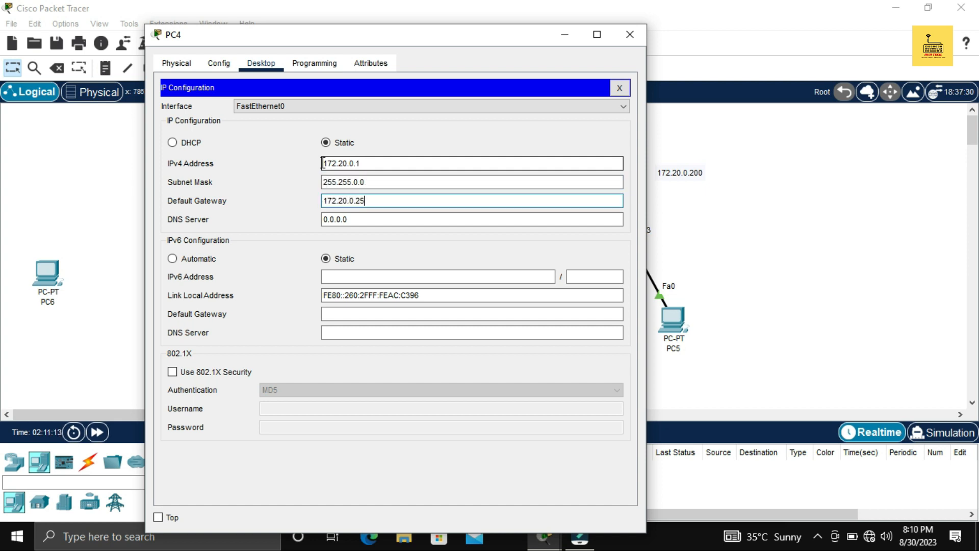
text(4)
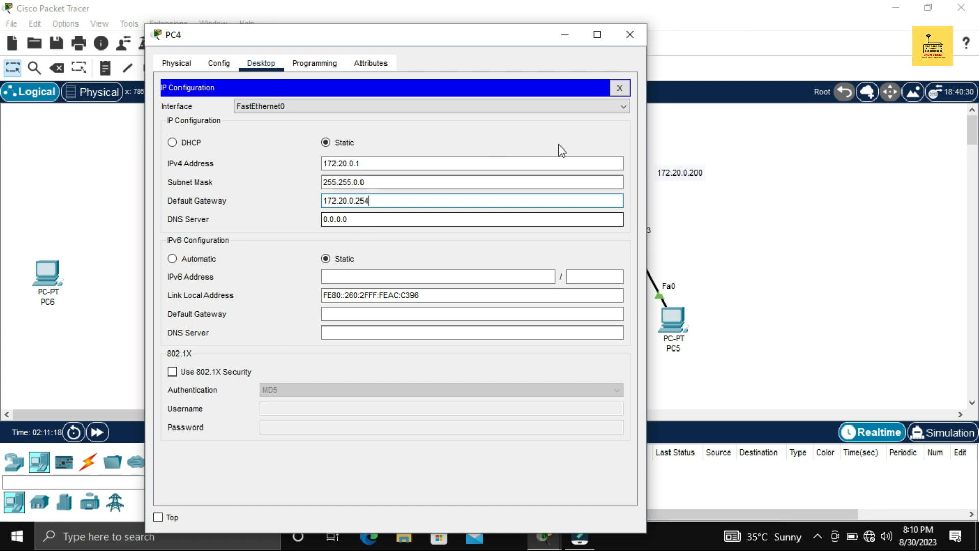
click(630, 36)
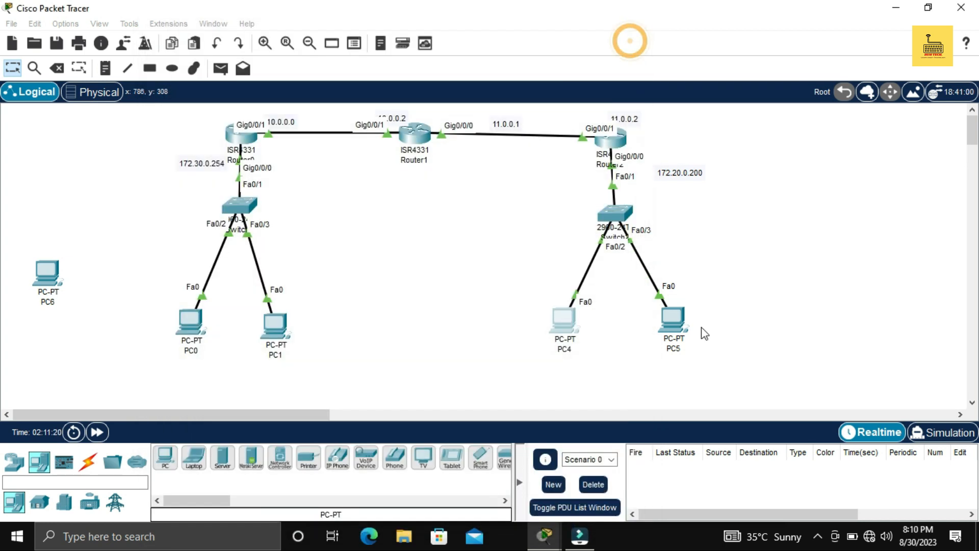
- Open PC5's IP configuration and clear its IPv4 settings by switching to DHCP and back to Static
click(678, 324)
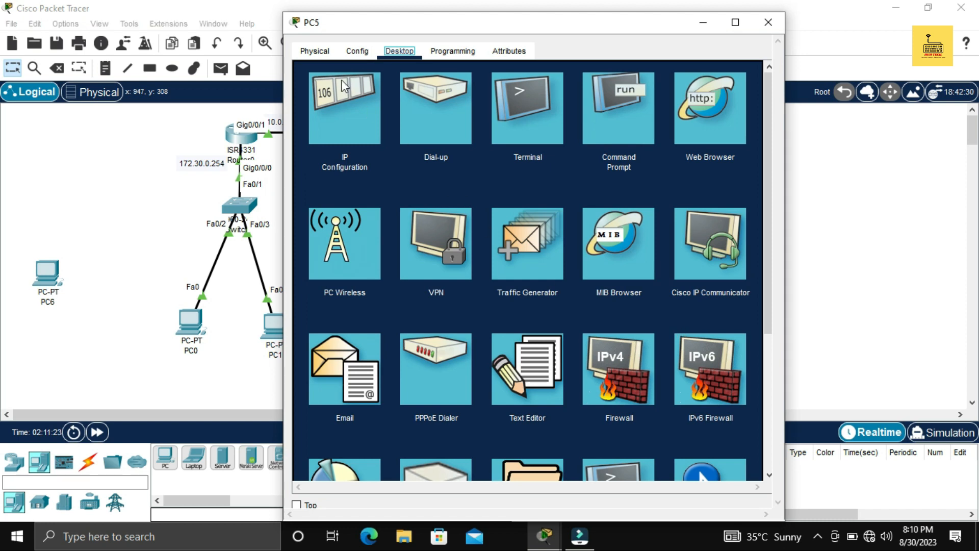
click(341, 79)
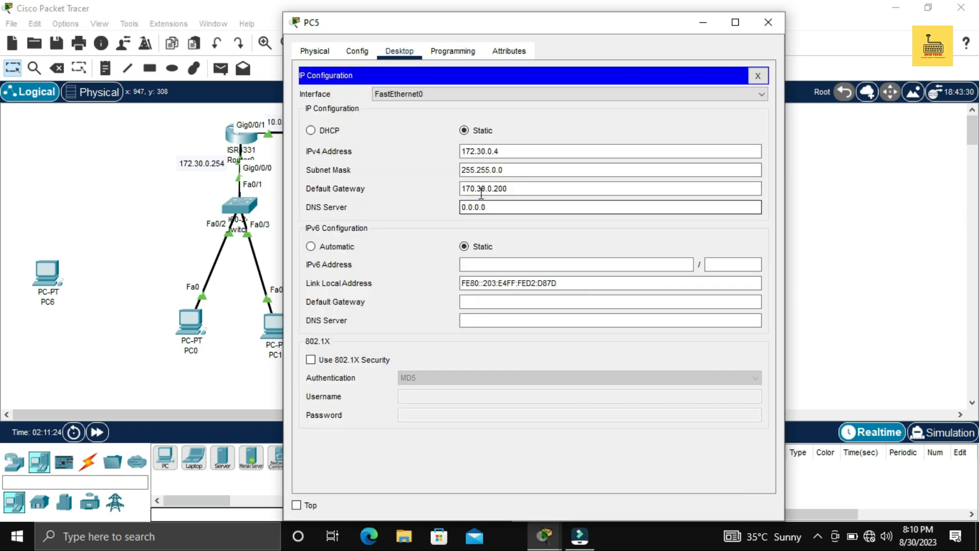
click(325, 131)
click(465, 130)
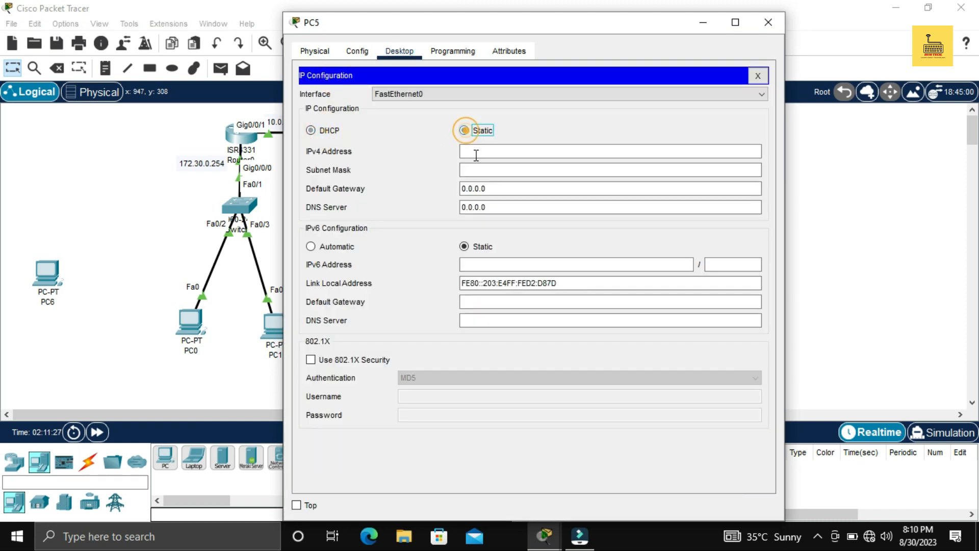
- Set PC5's IPv4 address to 172.20.0.4 with subnet mask 255.255.0.0
click(475, 152)
text(172.30.)
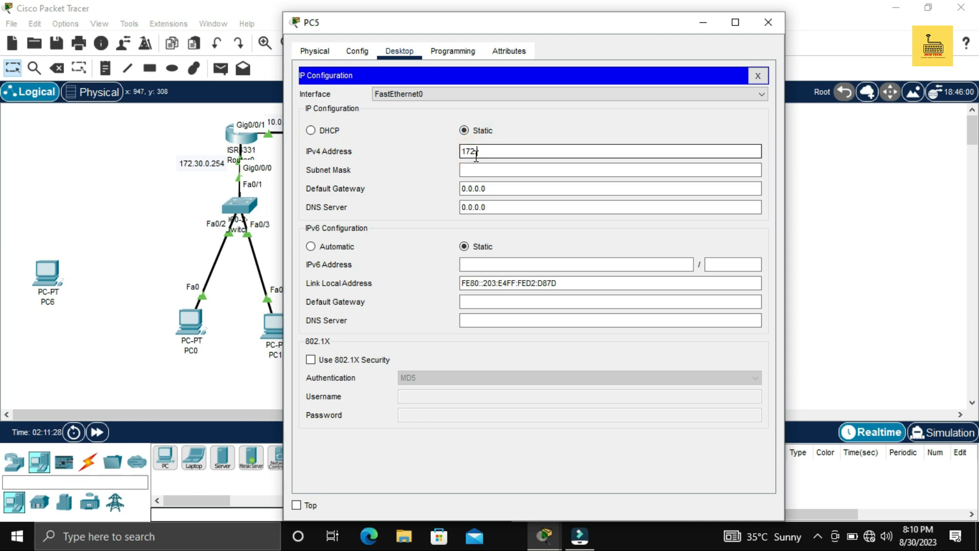
key(BackSpace)
key(BackSpace)
key(BackSpace)
text(20.0.4)
key(Tab)
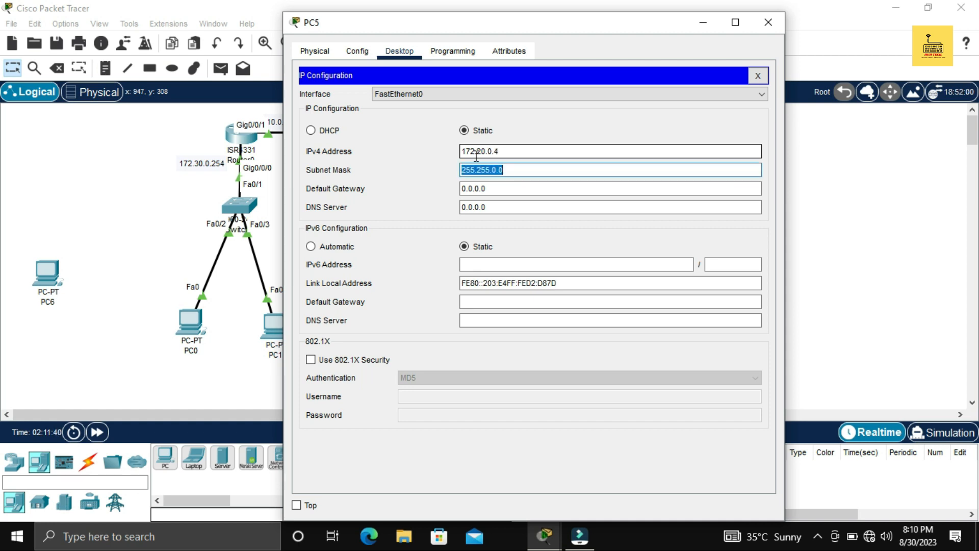
- Set PC5's default gateway to 172.20.0.254 and close its window
key(Tab)
text(172.)
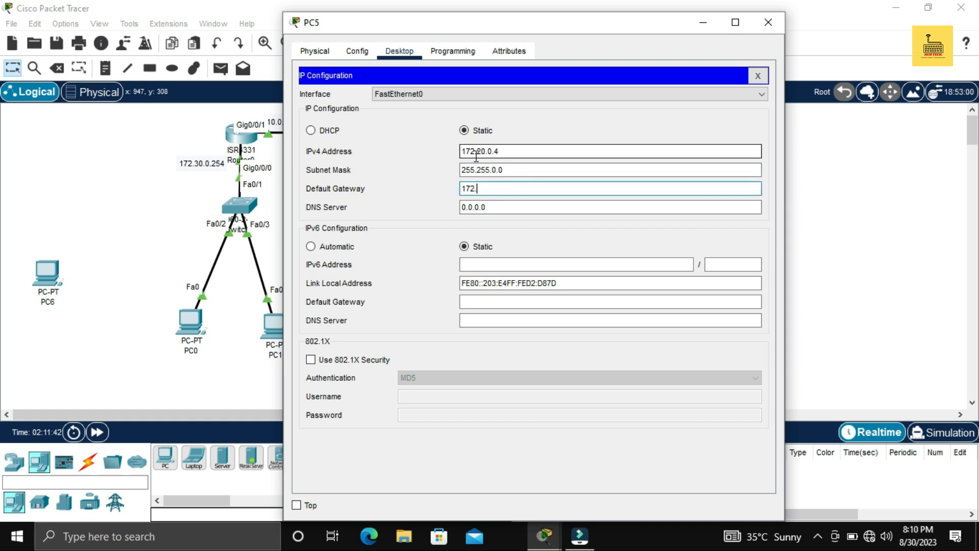
text(20.0.254)
click(768, 22)
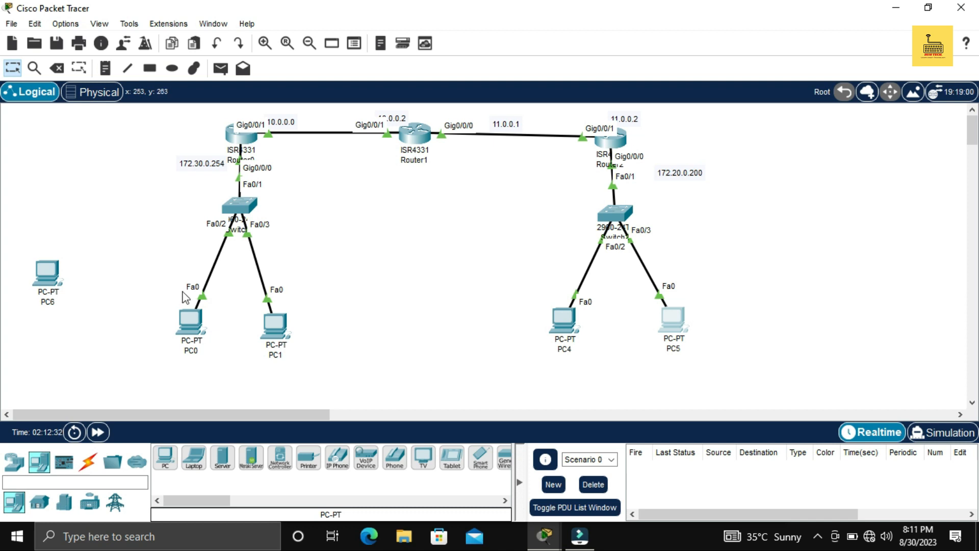
- Open Router0's CLI and exit interface and global configuration modes back to the privileged EXEC prompt
click(240, 138)
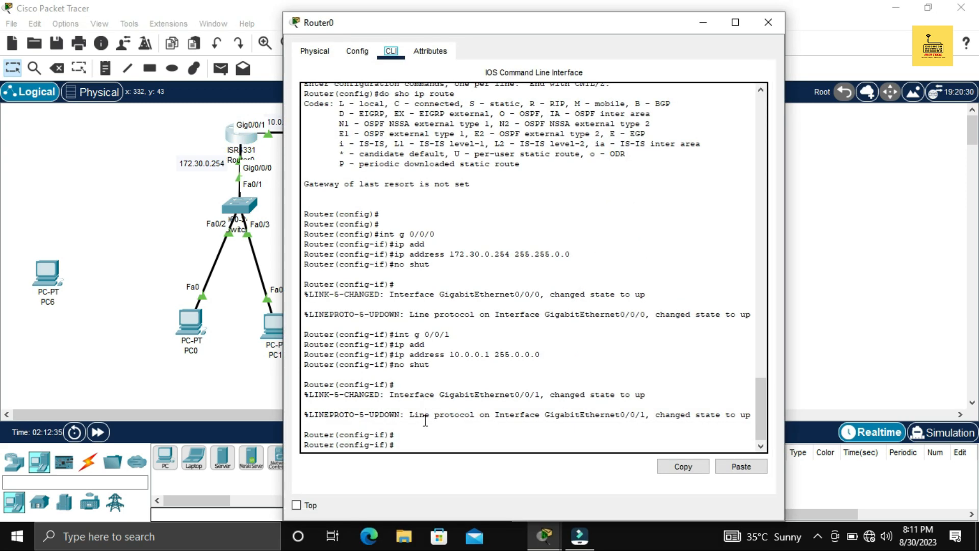
click(423, 443)
text(ex)
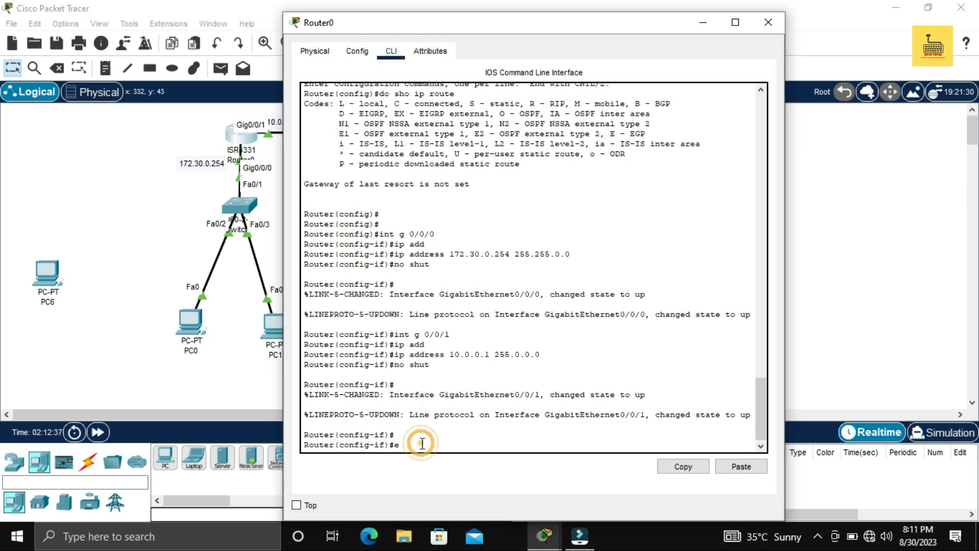
key(Return)
text(ex)
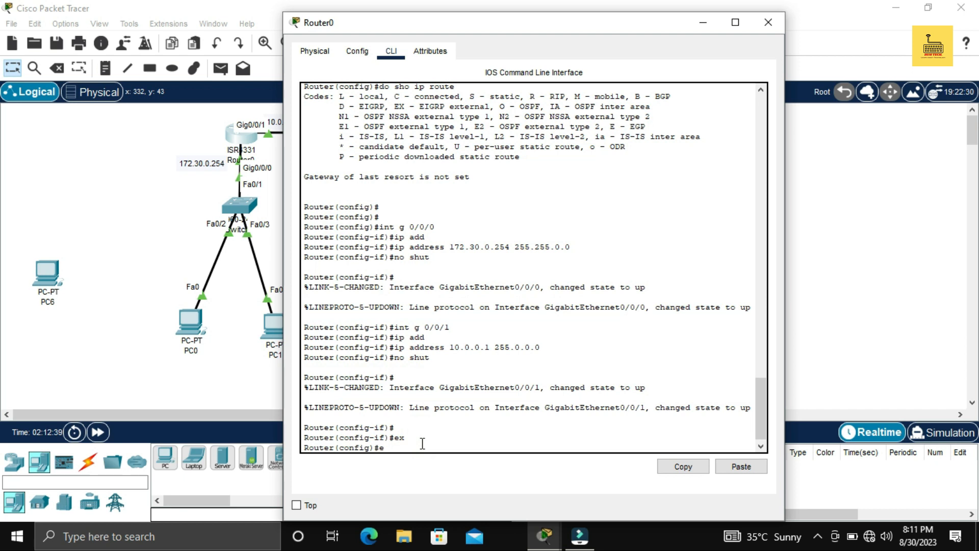
key(Return)
key(Return)
- Show Router0's IP routing table, examine its connected route entries, and close the router window
text(sho)
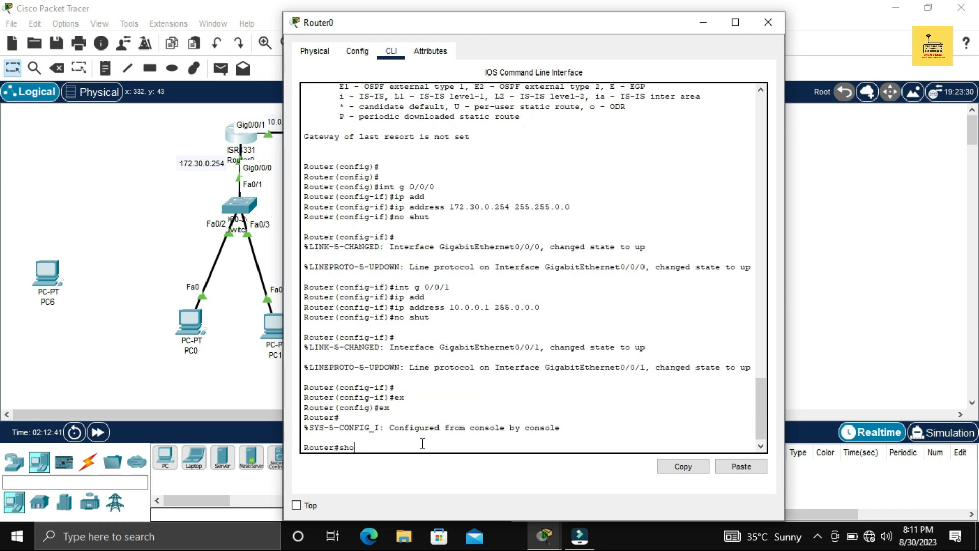
text(w ip route)
key(Return)
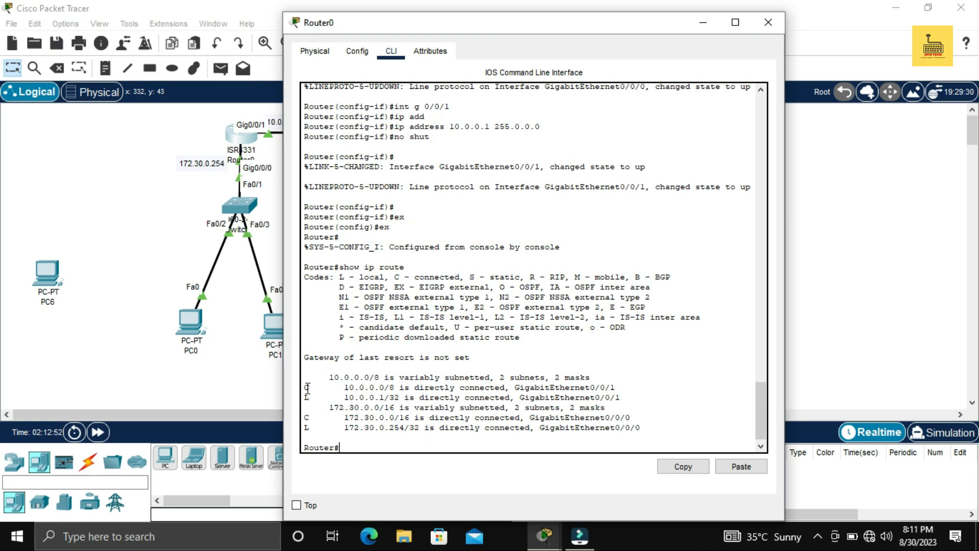
mouse_move(303, 388)
mouse_down()
mouse_move(307, 397)
mouse_move(308, 387)
mouse_up()
drag(536, 24, 672, 75)
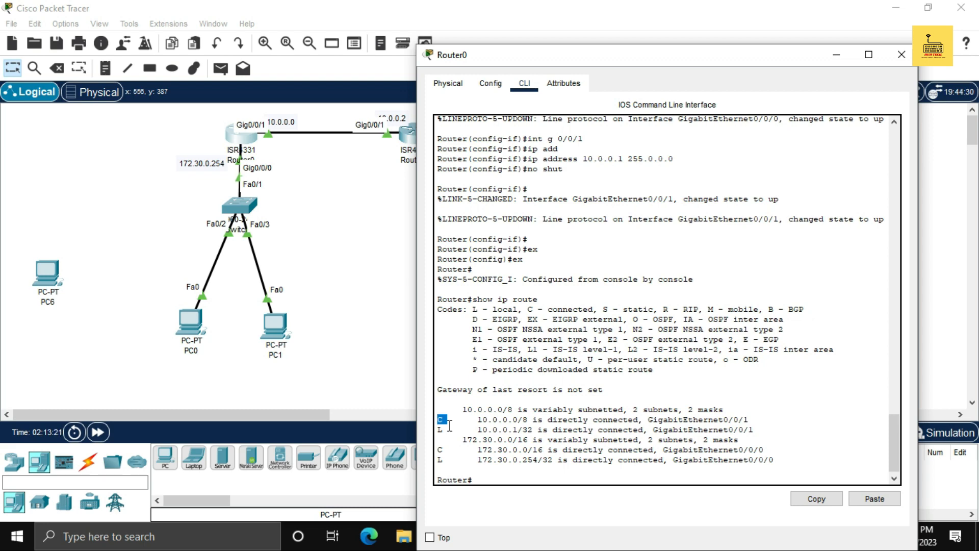
click(891, 53)
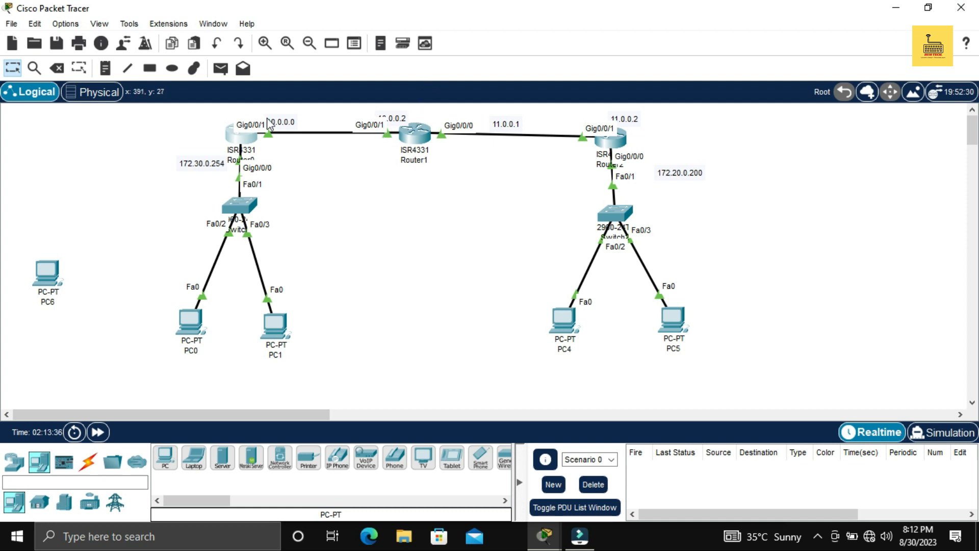
- Reopen Router0's CLI and enter global configuration mode with conf t
double_click(237, 138)
text(conf t)
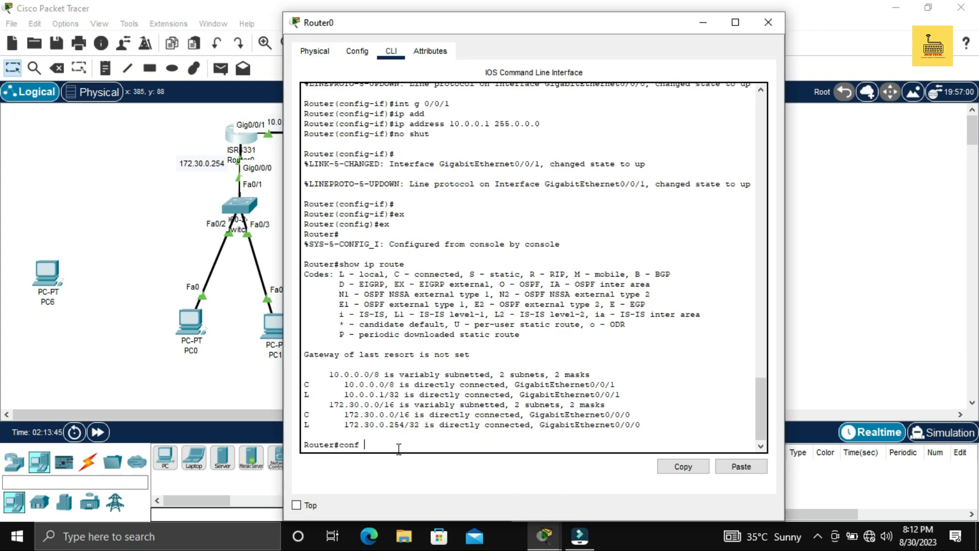
key(Return)
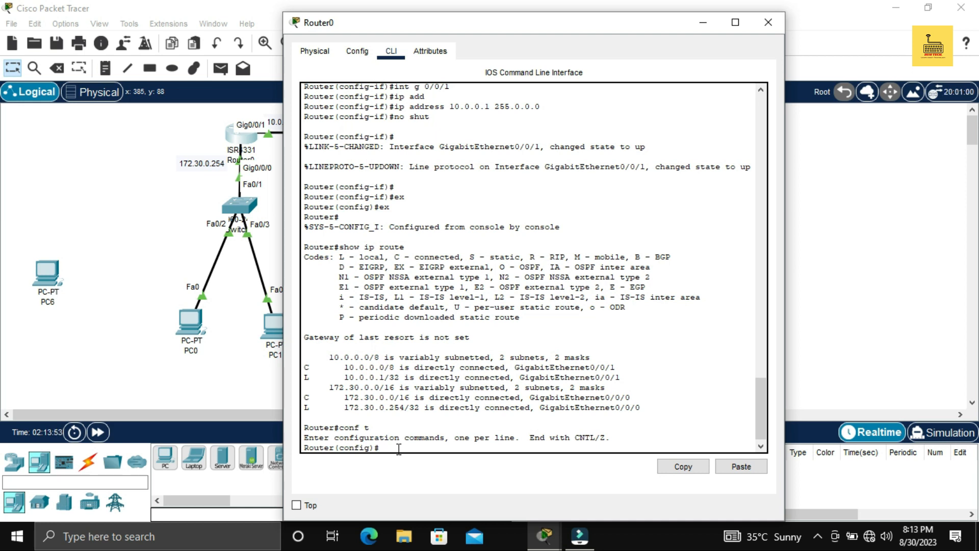
- Begin an ip route command on Router0 for destination network 172.20.0.0 with mask 255.255.0.0
text(ip route)
drag(458, 26, 607, 23)
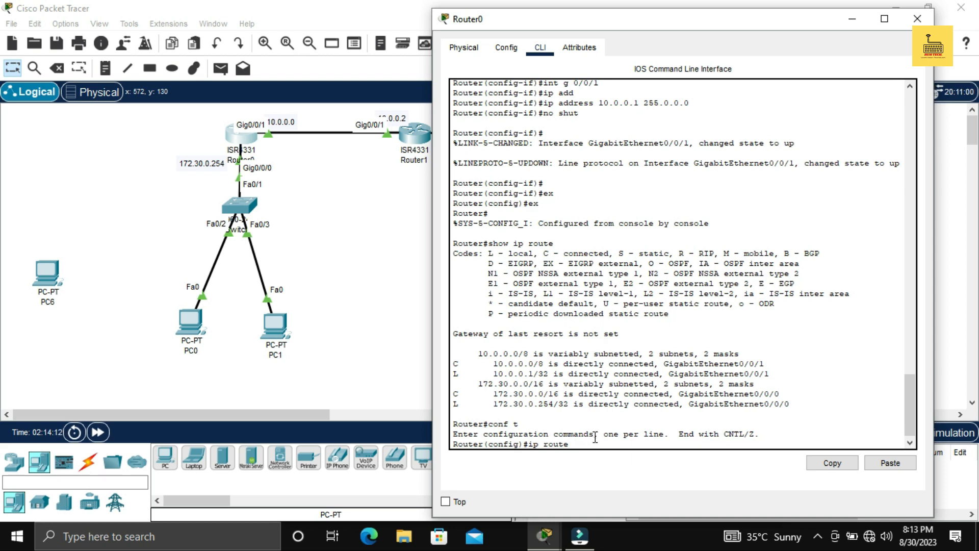
drag(701, 26, 499, 307)
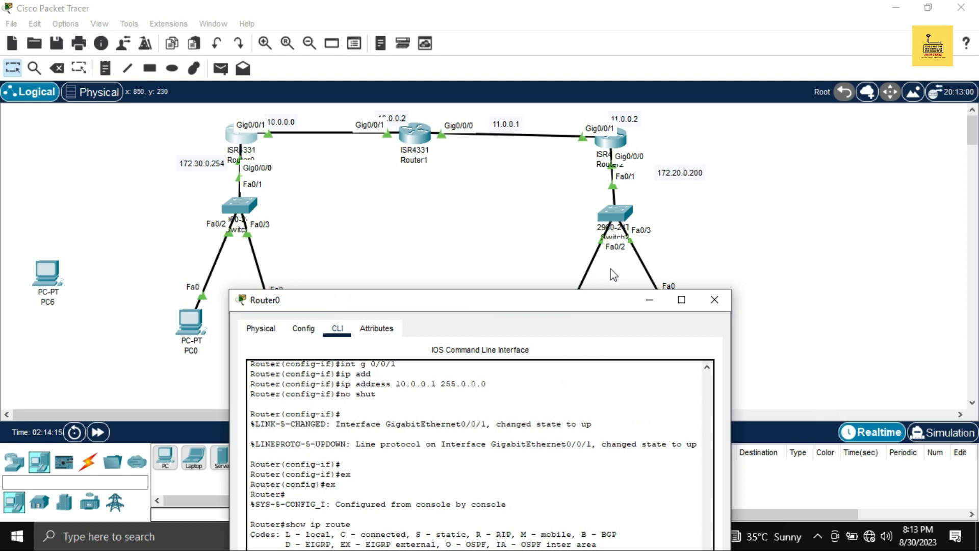
drag(590, 289, 476, 66)
text(172)
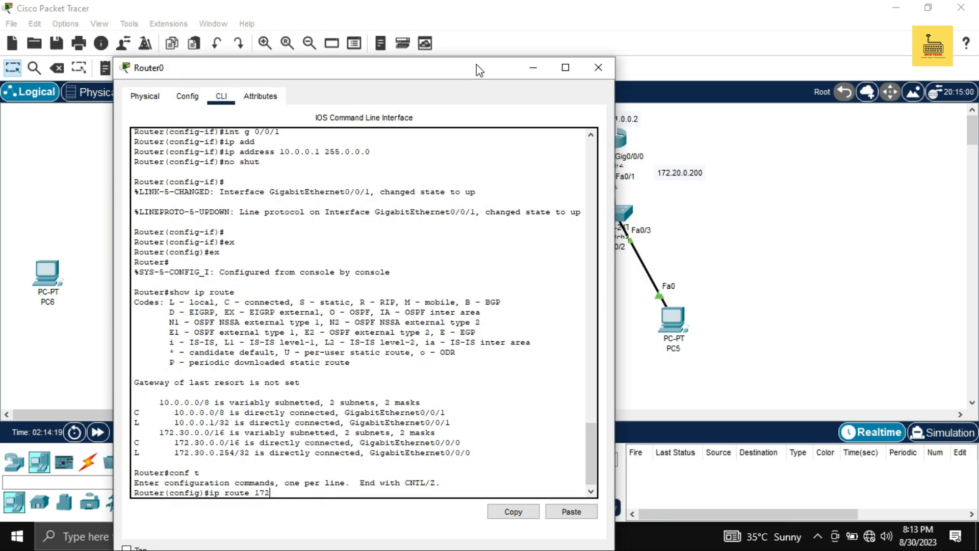
text(.20.0.0)
text(255.255.0.0)
- Complete Router0's static route command with next hop 10.0.0.2 and run it
drag(459, 72, 614, 294)
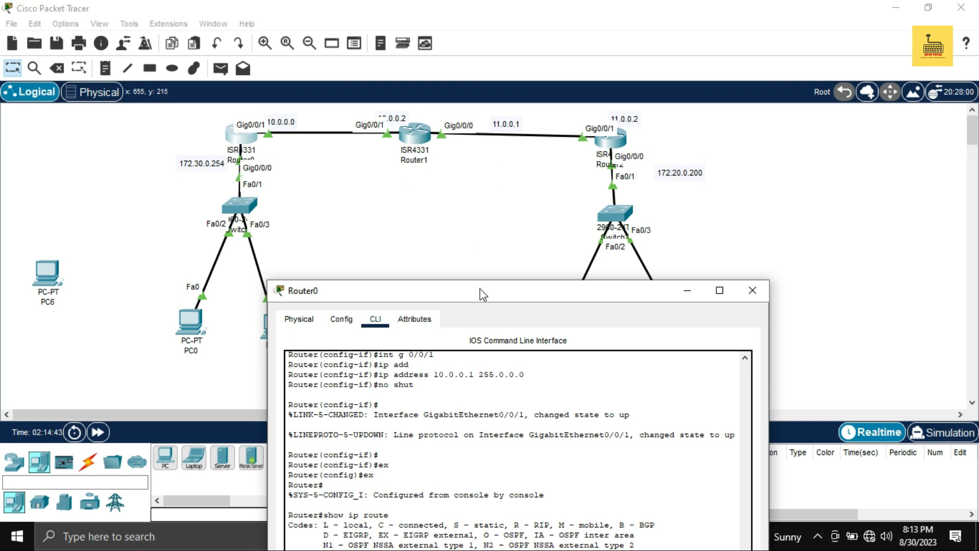
drag(480, 289, 530, 252)
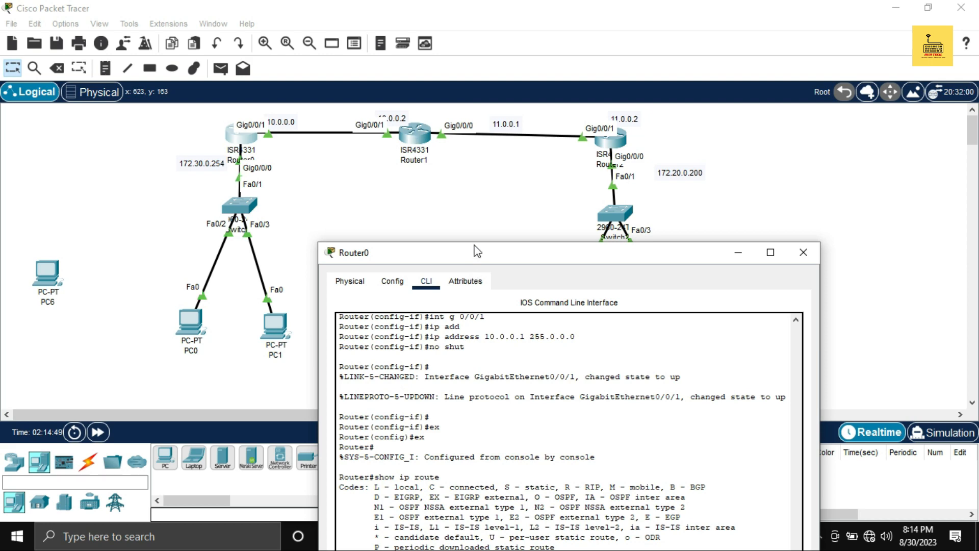
drag(477, 251, 588, 75)
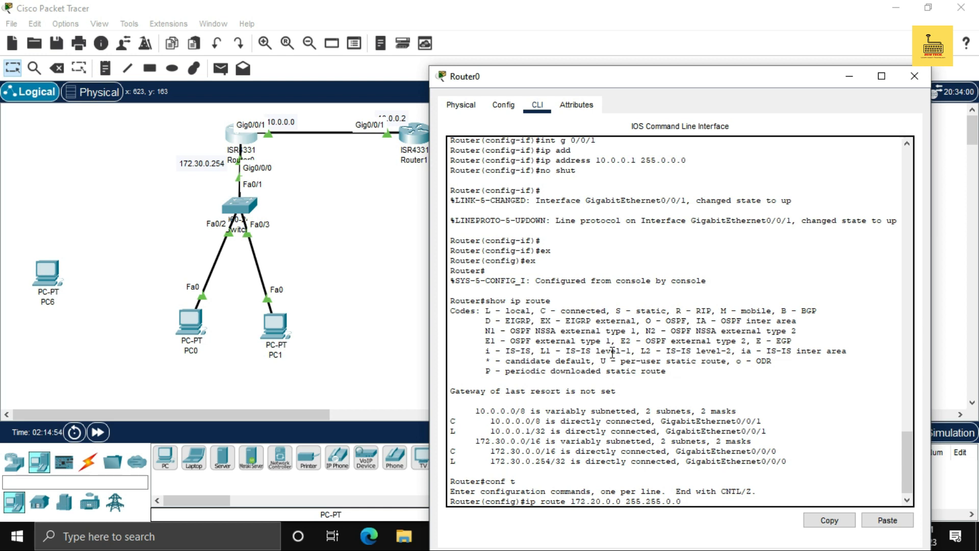
text(10.0.0.2)
key(Return)
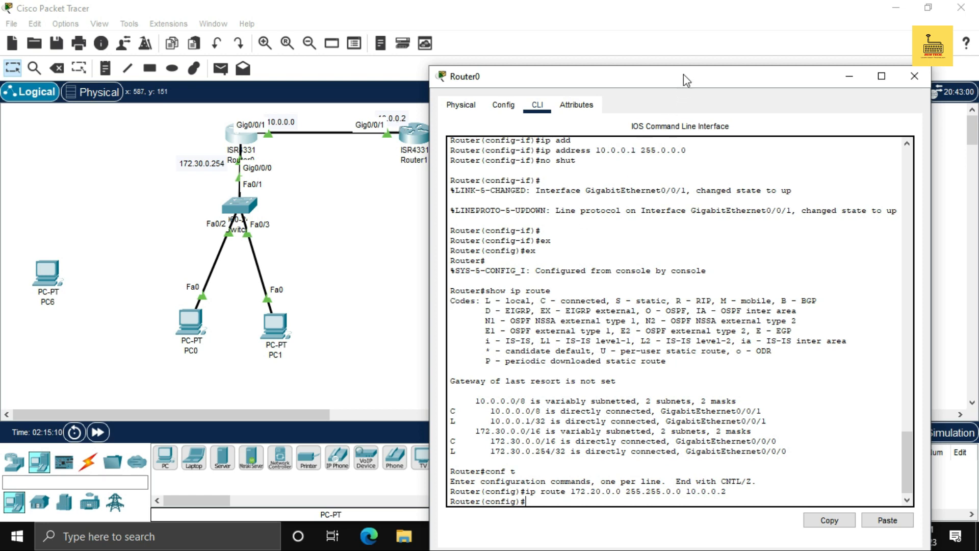
- Run do sho ip route on Router0, examine the static route's code, network and next hop, and minimize the router window
drag(684, 75, 639, 75)
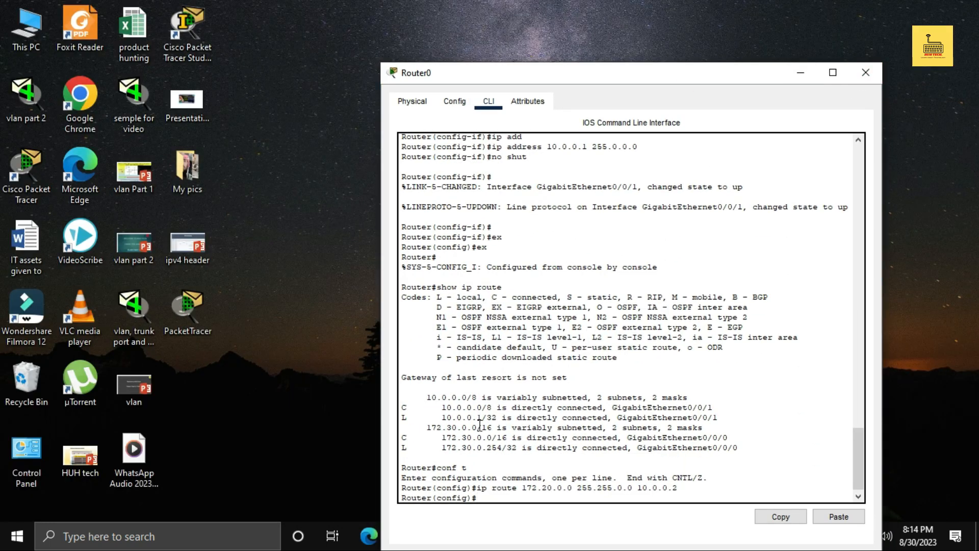
text(ho ip route)
key(Return)
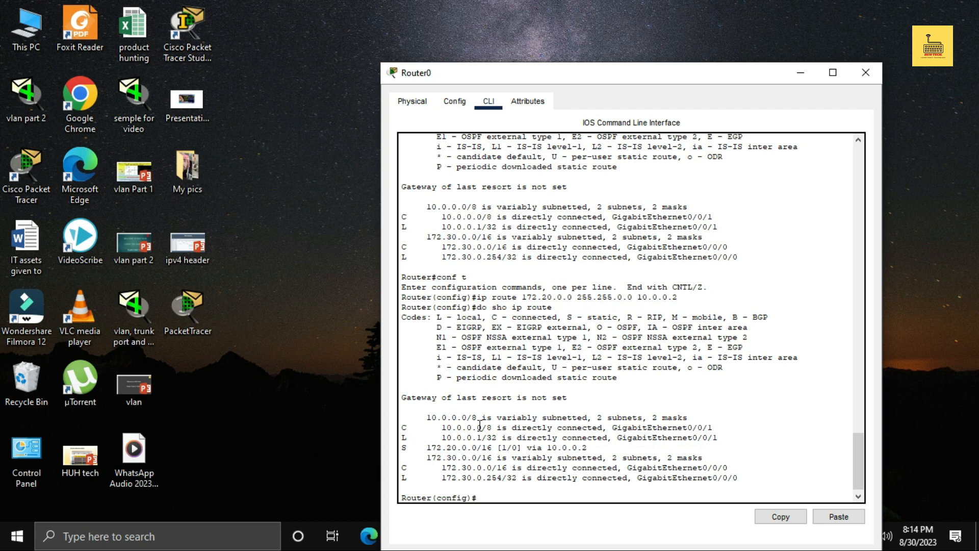
double_click(403, 448)
drag(427, 447, 477, 449)
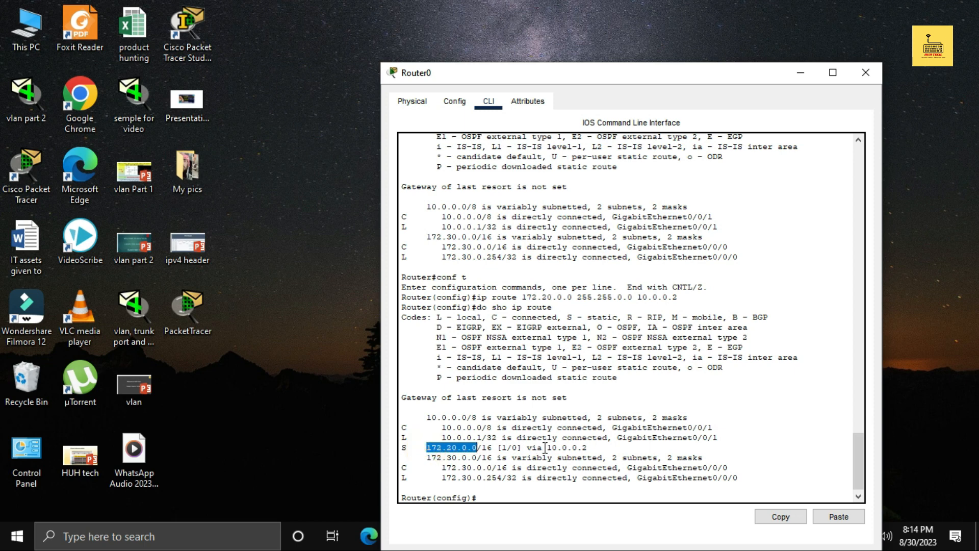
mouse_move(543, 448)
mouse_down()
mouse_move(530, 448)
mouse_move(575, 447)
mouse_move(547, 447)
mouse_up()
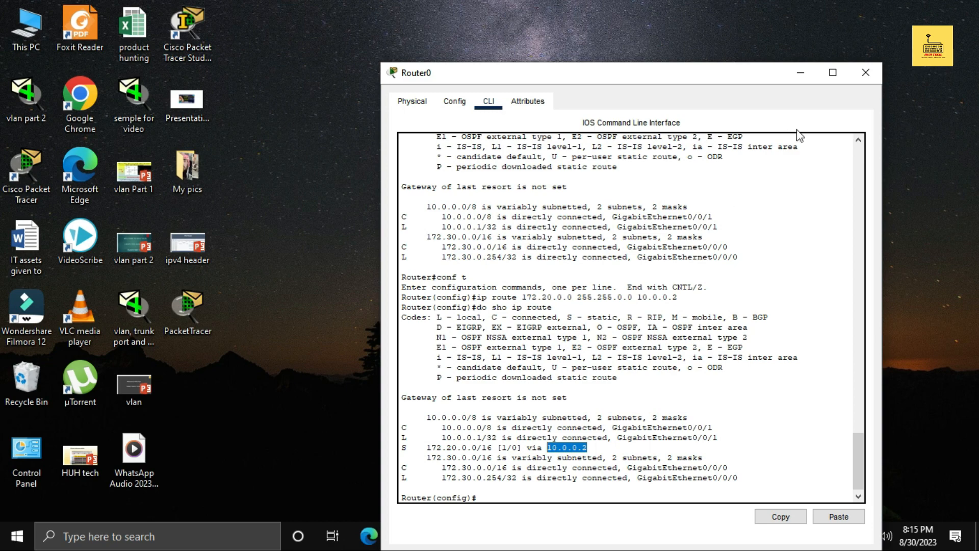
click(799, 76)
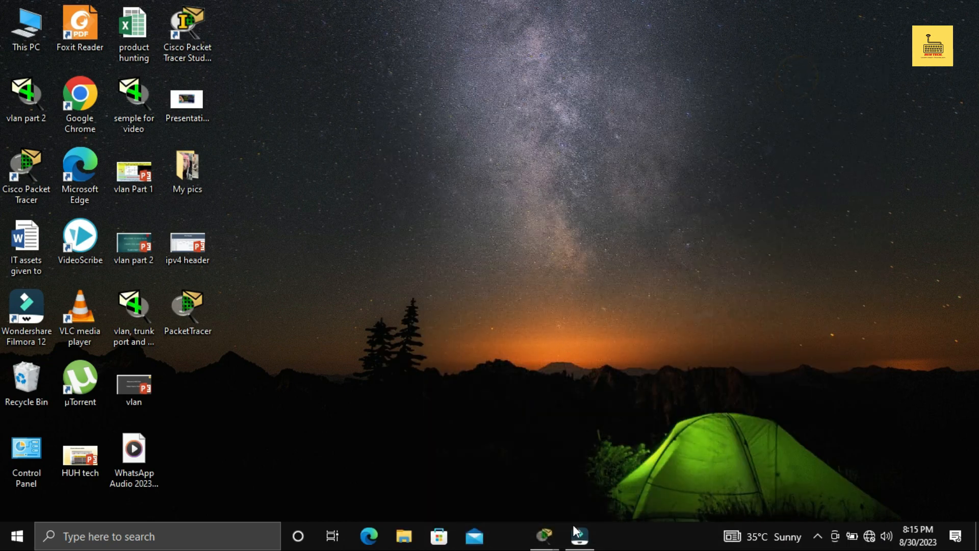
- Return to the topology, open Router1's CLI, and exit interface configuration to global configuration mode
mouse_move(561, 539)
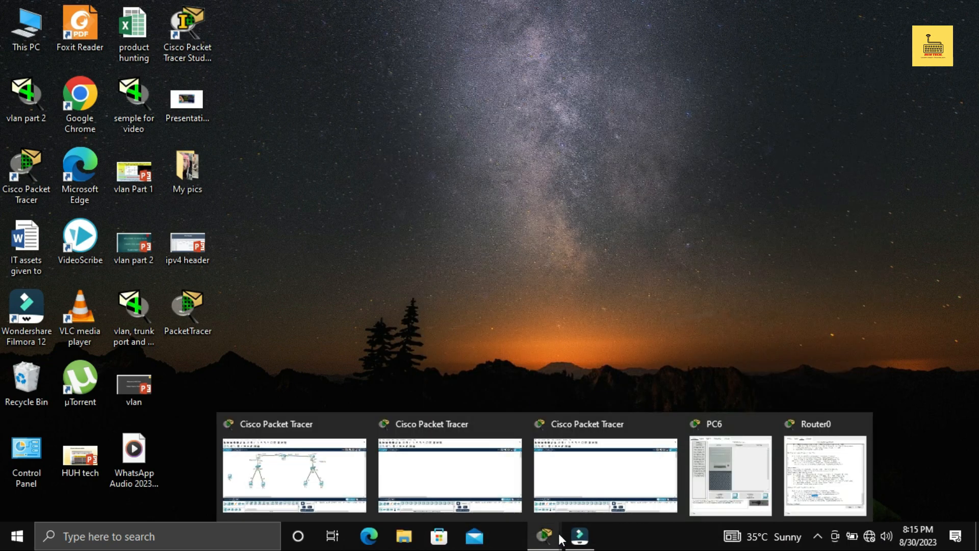
click(311, 472)
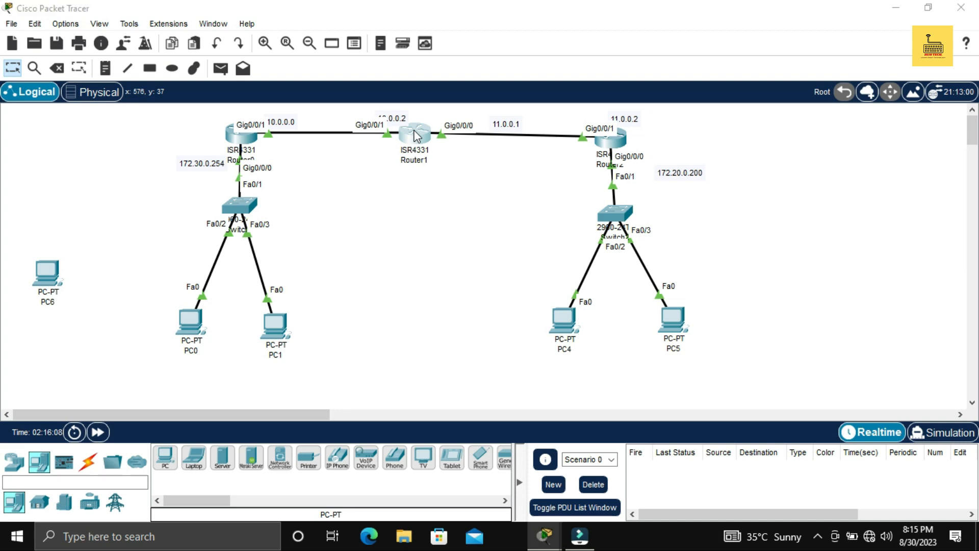
click(415, 135)
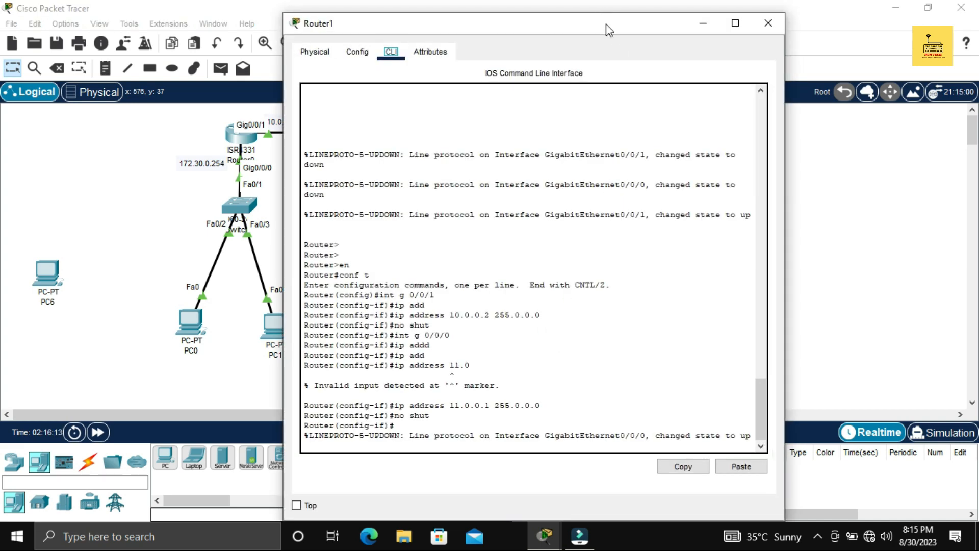
drag(608, 28, 806, 68)
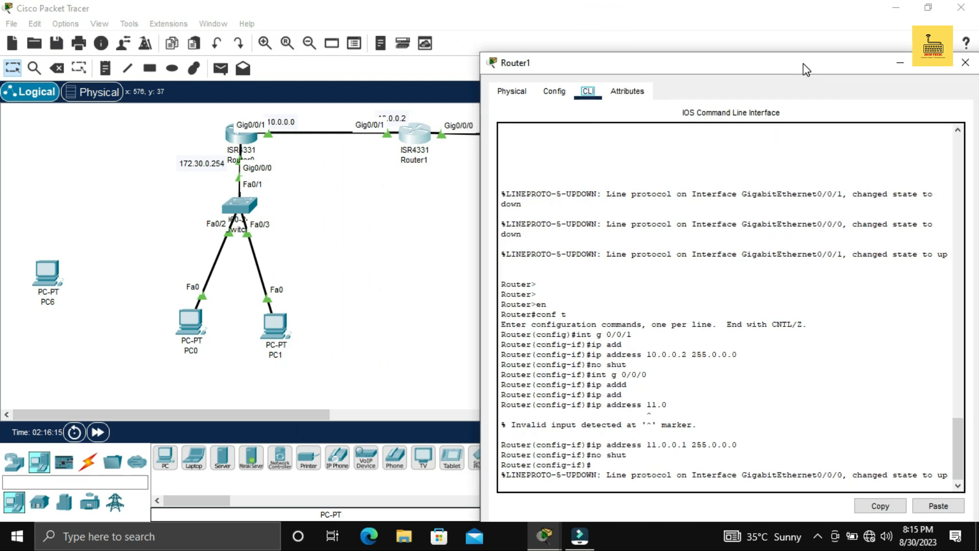
click(713, 485)
key(Return)
key(Return)
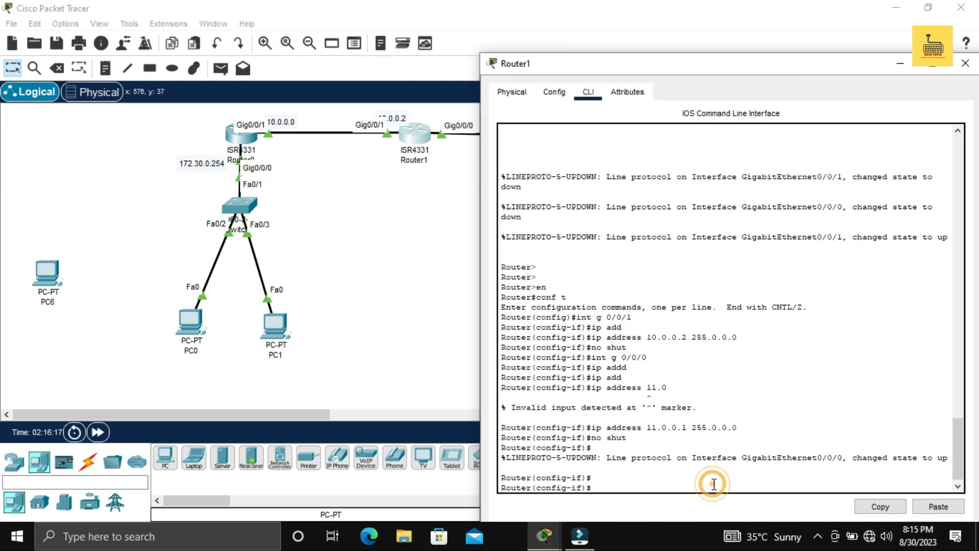
text(ex)
key(Return)
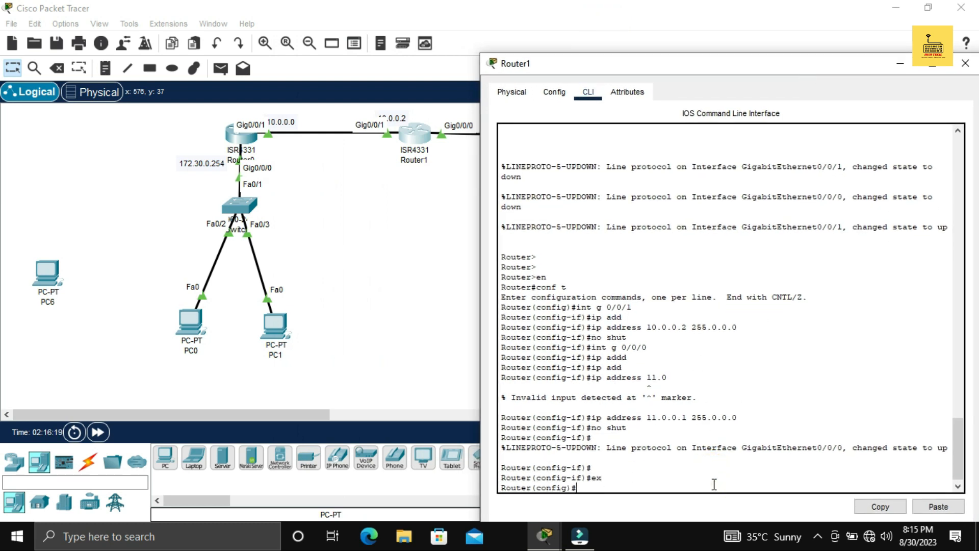
- Try to add a static route on Router1 to 172.30.0.0 with mask 255.255.0.0 and the partial next hop 10.0
text(ip route 1)
text(72.30.0.0 2)
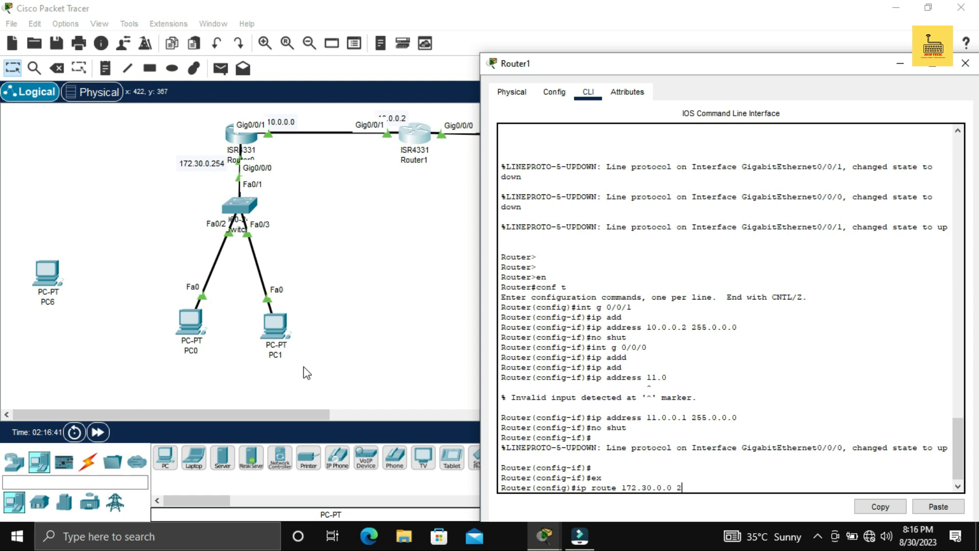
text(55.255.0.0 10.0)
key(Return)
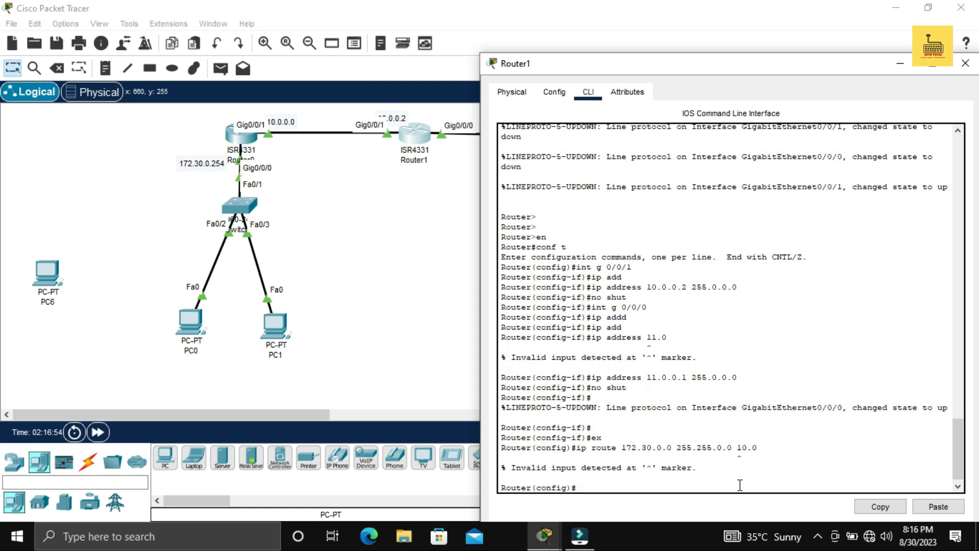
- Add a static route on Router1 to 172.30.0.0 with mask 255.255.0.0 and next hop 10.0.0.1
key(Up)
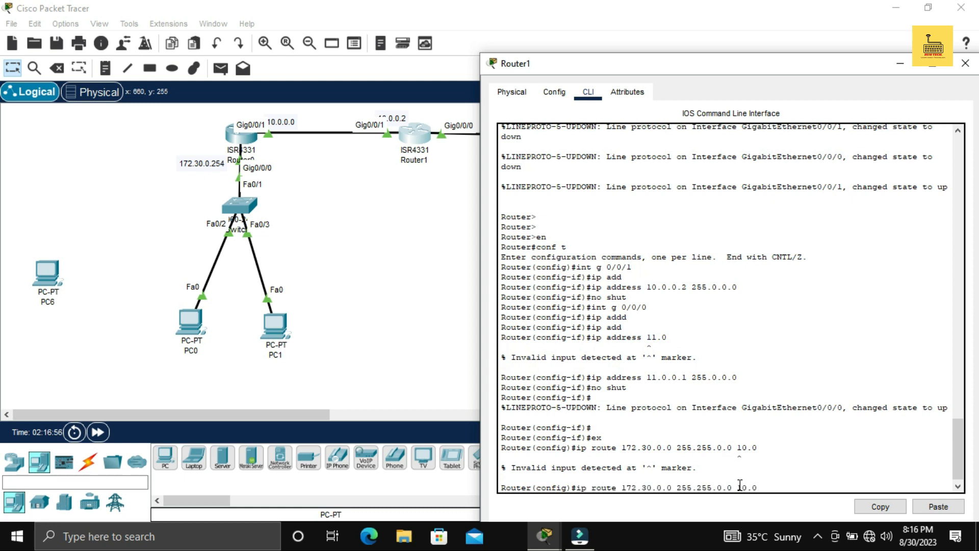
key(Up)
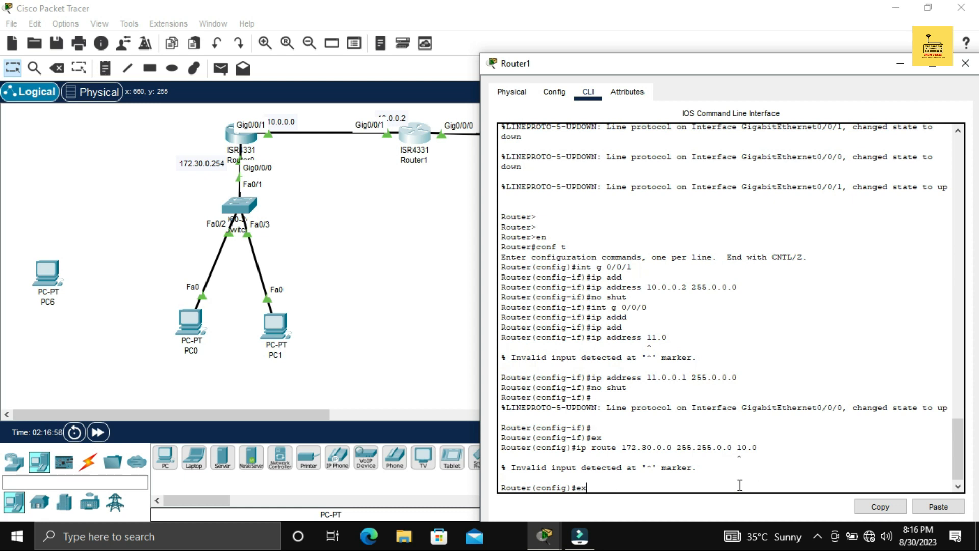
key(Down)
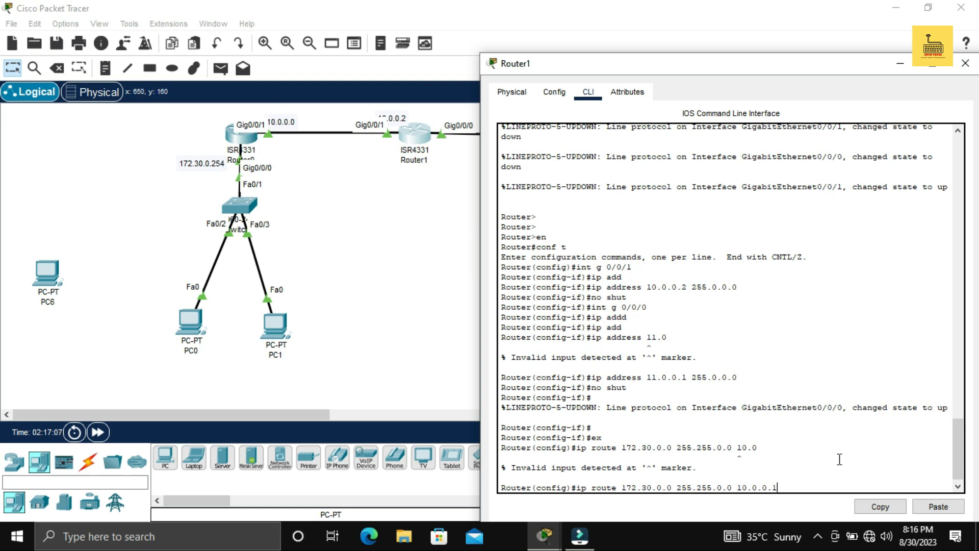
key(Return)
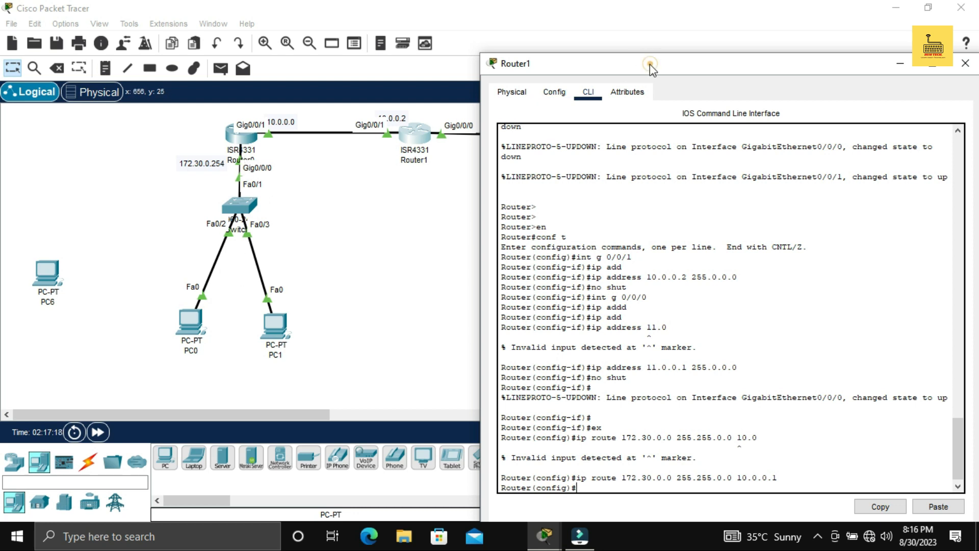
- Add a second static route on Router1 to 172.20.0.0 with mask 255.255.0.0 and next hop 11.0.0.2
drag(649, 64, 174, 32)
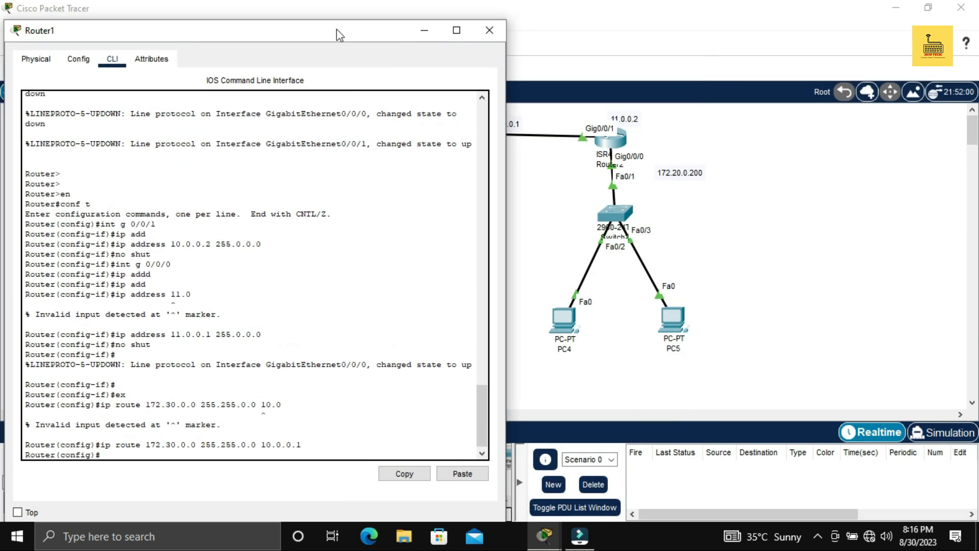
drag(337, 28, 345, 28)
text(ip route 172.3)
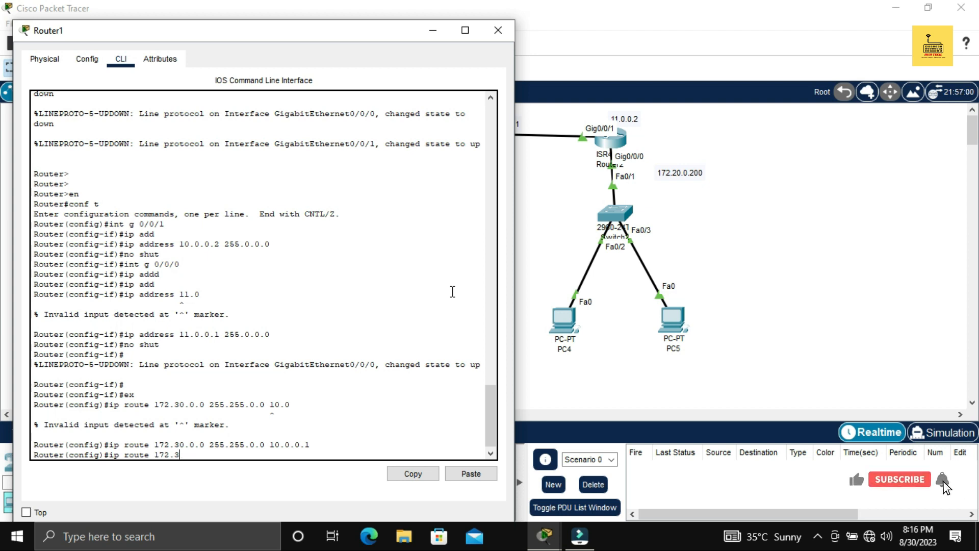
key(BackSpace)
text(20.0)
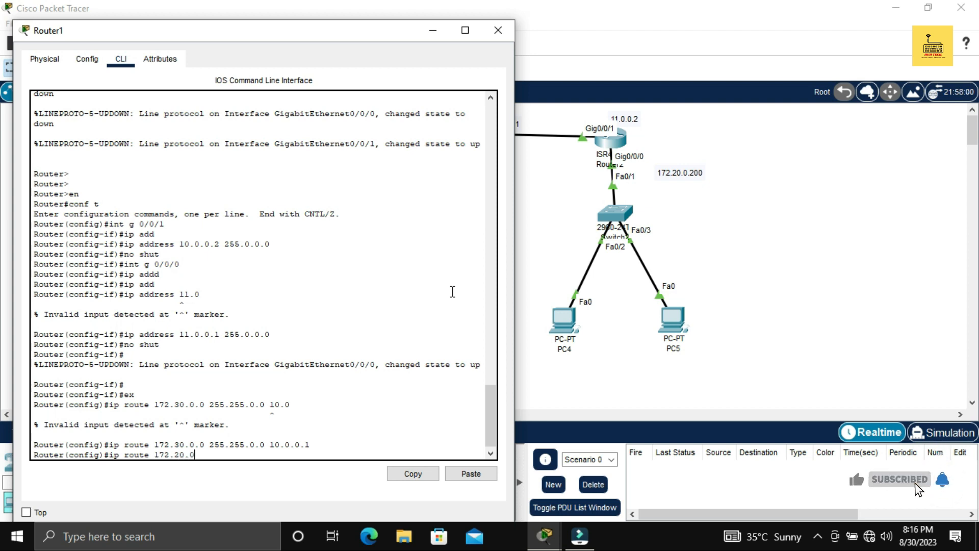
text(.0 255.255.0.0)
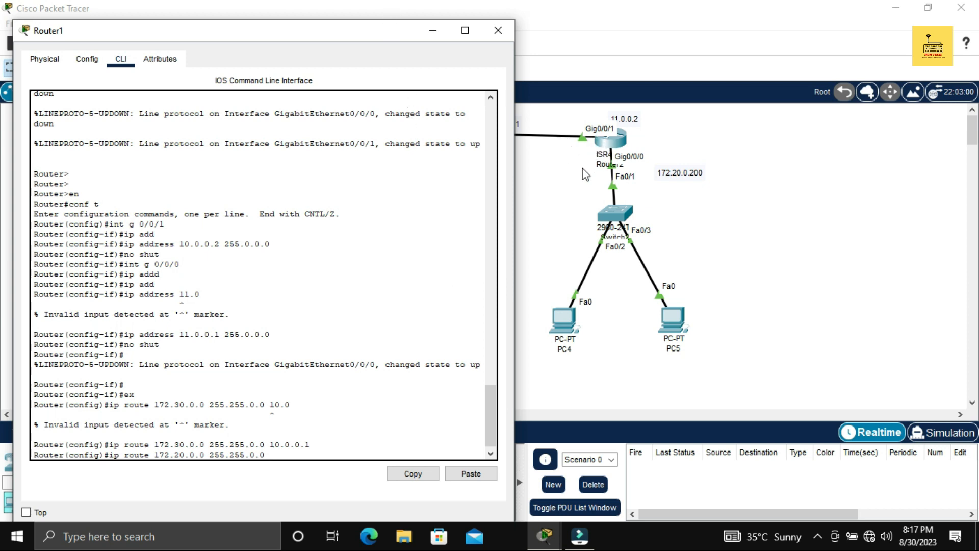
click(488, 259)
text(11)
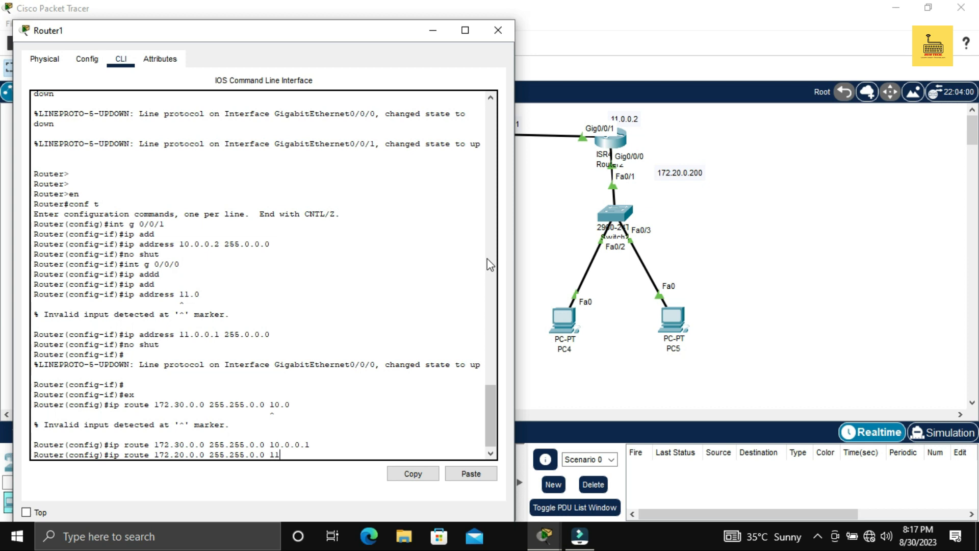
text(.0.0.)
text(2)
key(Return)
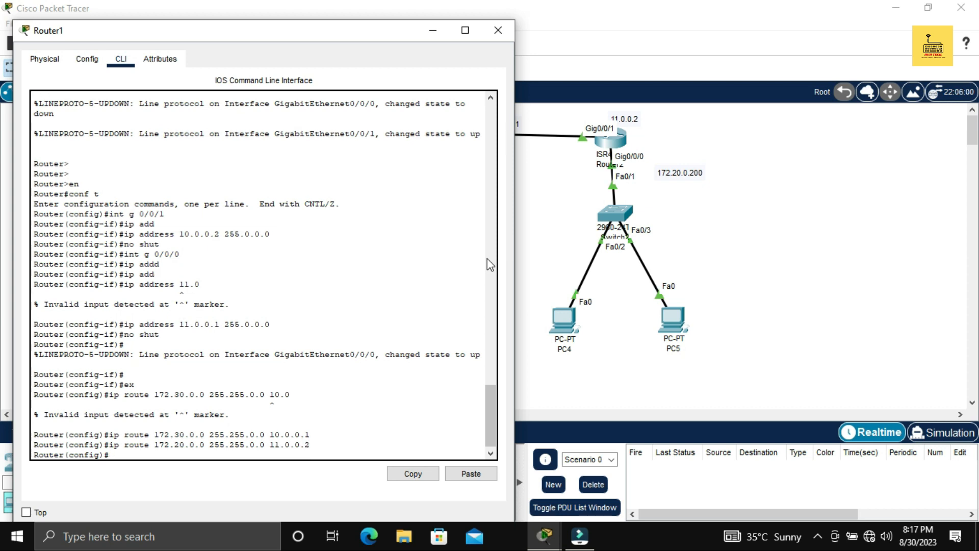
- Run do sho ip route on Router1, examine its two static route entries, and close the router window
drag(366, 37, 564, 210)
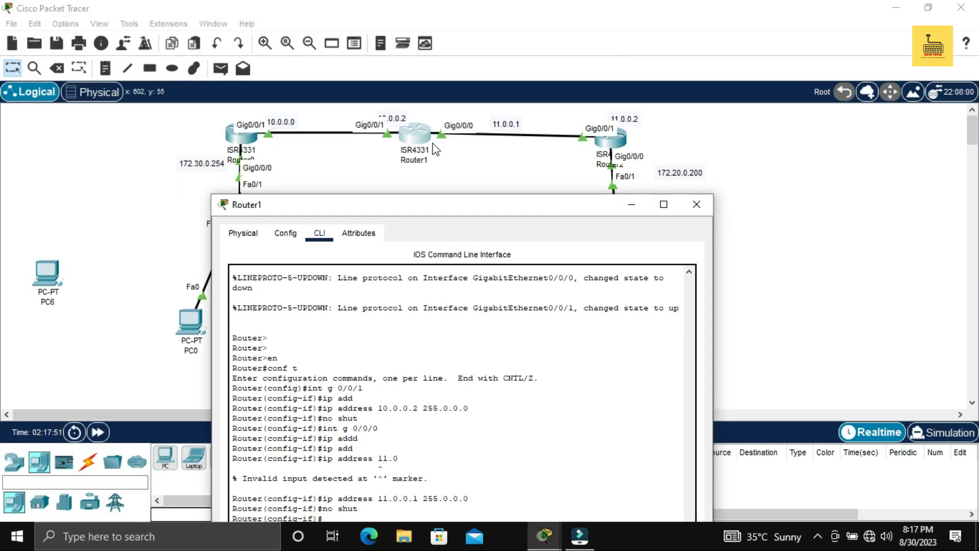
drag(537, 206, 535, 83)
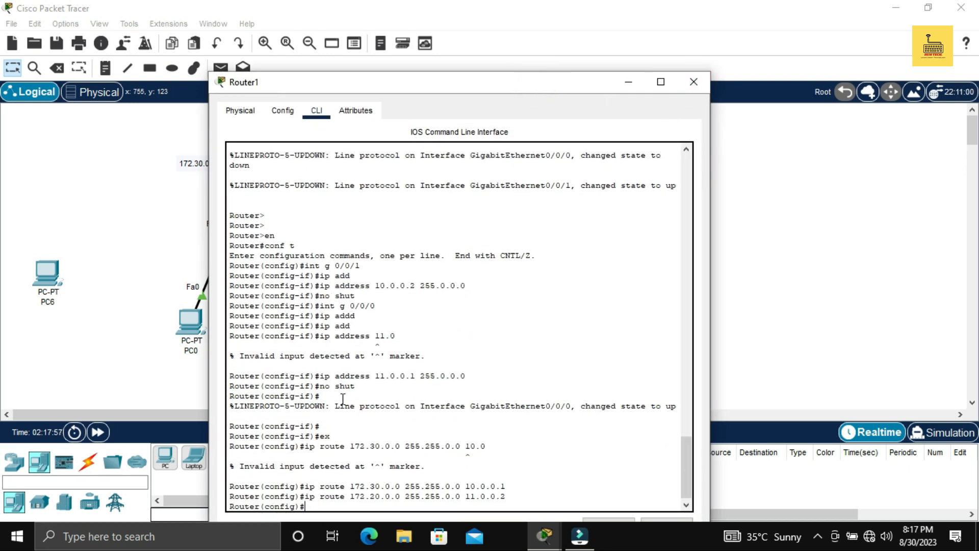
text(do sho)
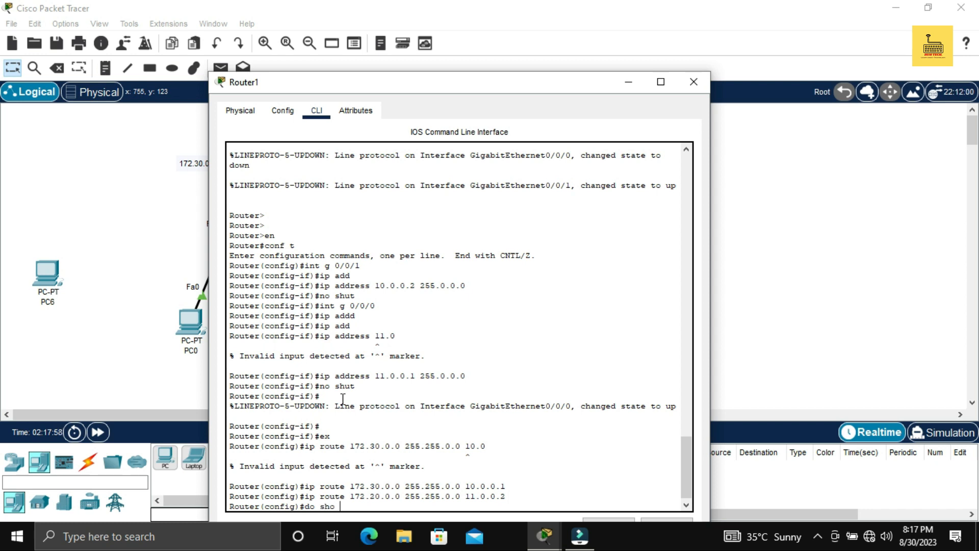
text( ip fout)
key(BackSpace)
key(BackSpace)
key(BackSpace)
key(BackSpace)
text(route)
key(Return)
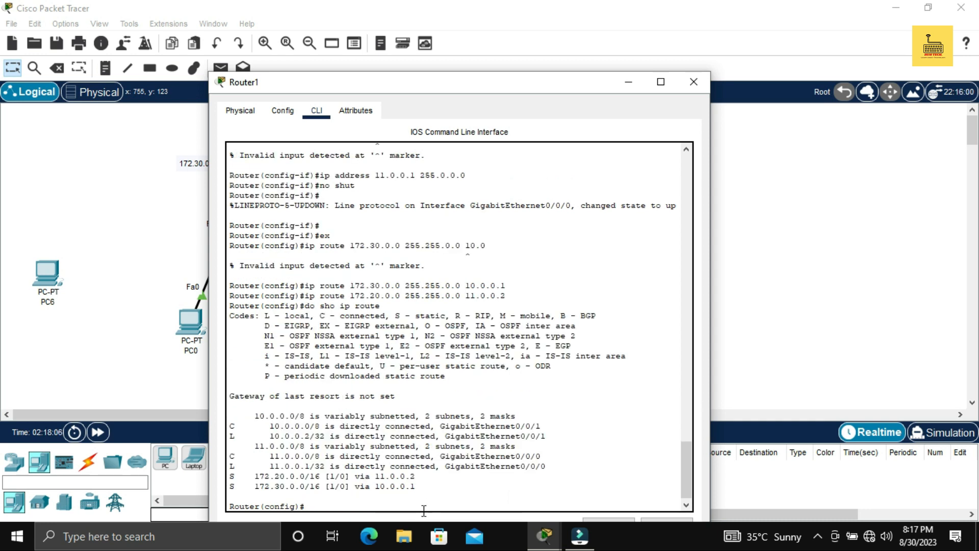
drag(421, 495, 325, 481)
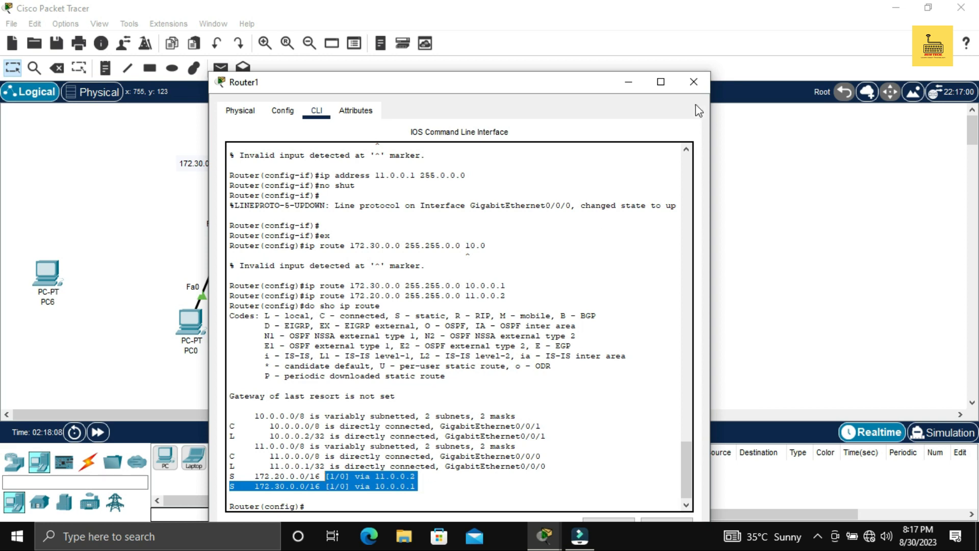
click(694, 83)
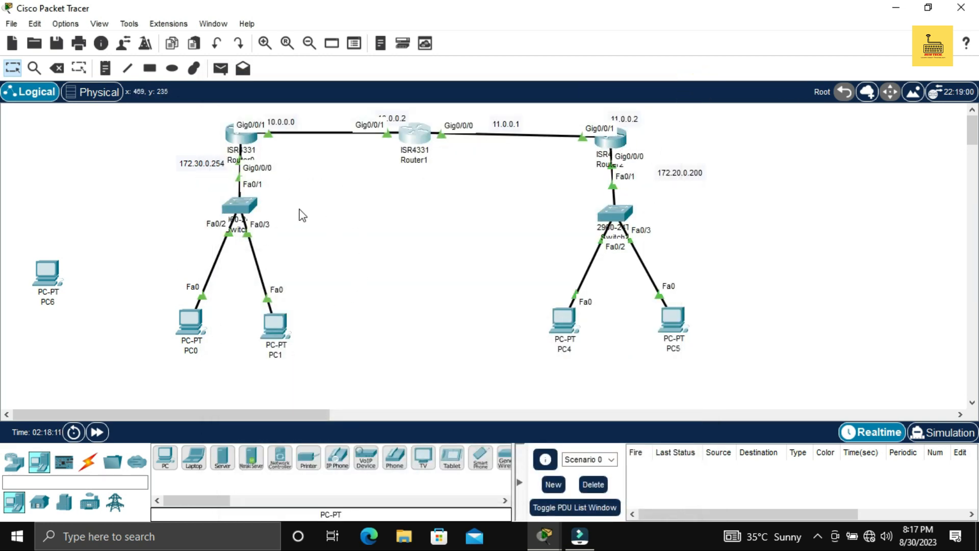
- Open Router2's CLI and exit interface configuration to global configuration mode
click(614, 142)
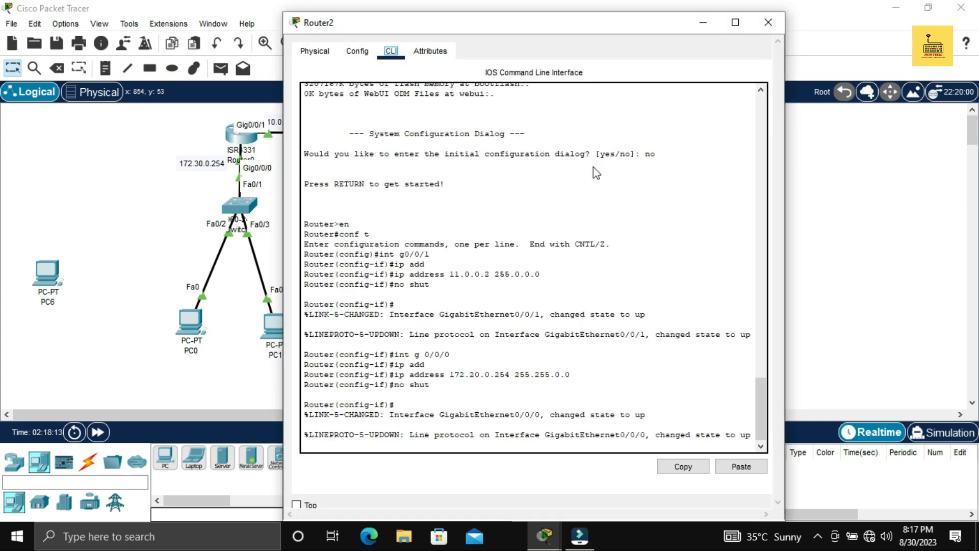
click(655, 443)
key(Return)
key(Return)
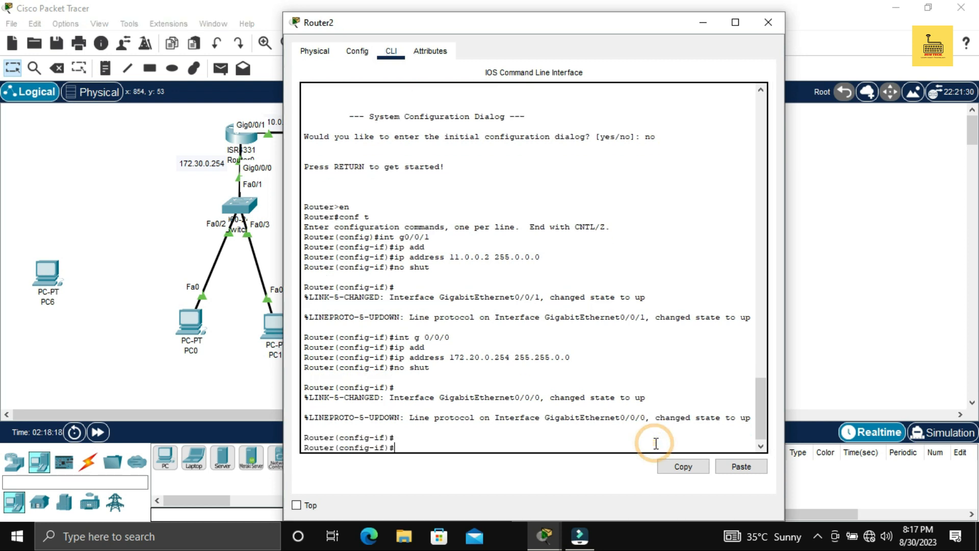
text(ex)
key(Return)
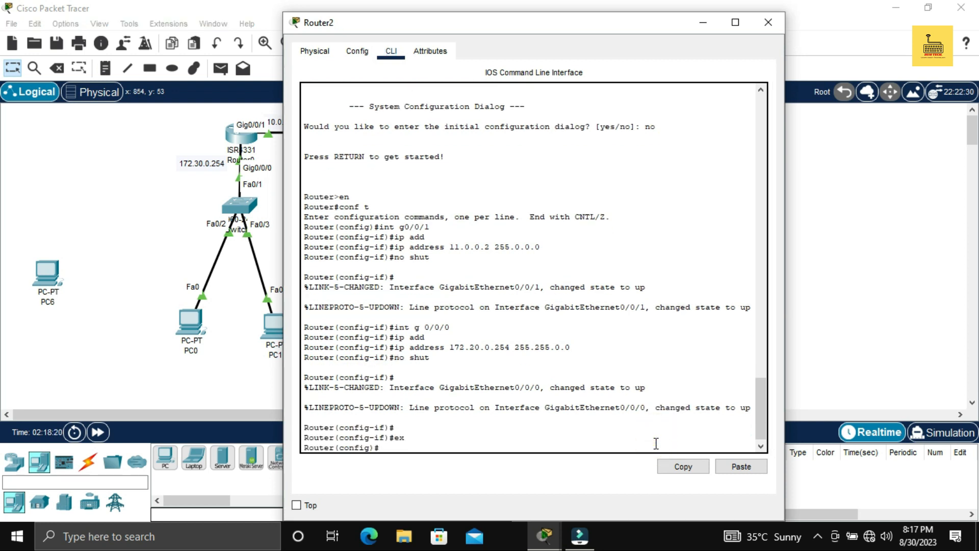
- Add a static route on Router2 to 172.30.0.0 with mask 255.255.0.0 and Router1's address 11.0.0.1 as next hop
drag(617, 28, 422, 57)
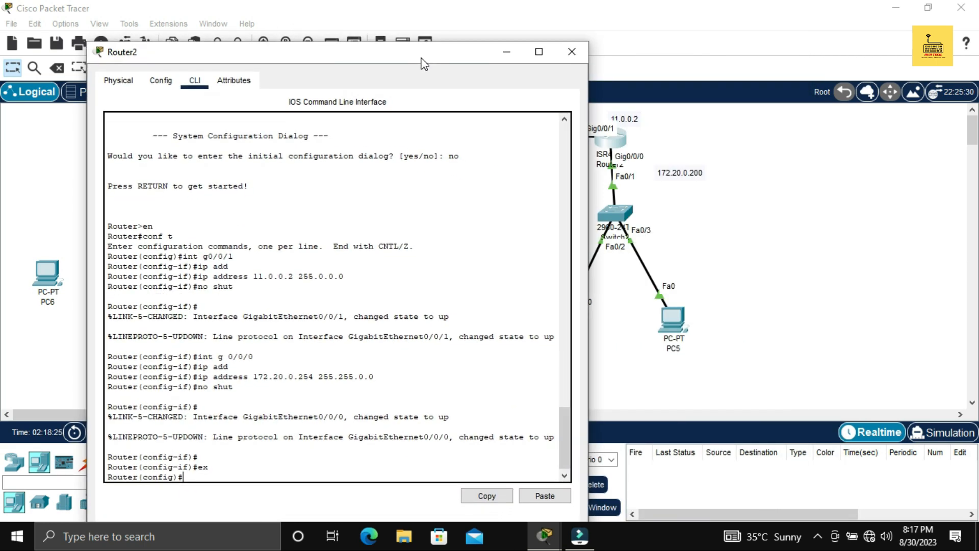
text(ip route)
drag(375, 51, 583, 37)
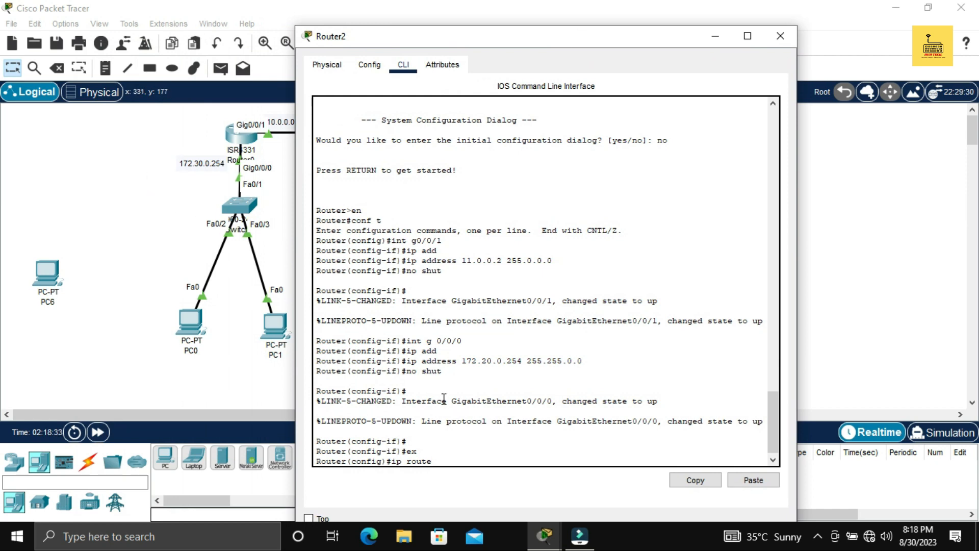
text(172.30.0.0 255.25)
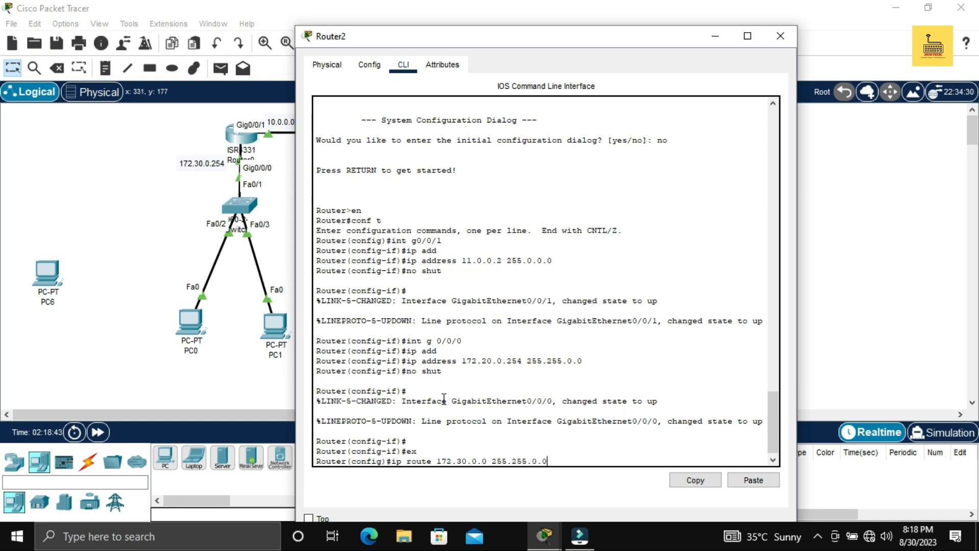
text(5.0.0)
drag(545, 41, 413, 189)
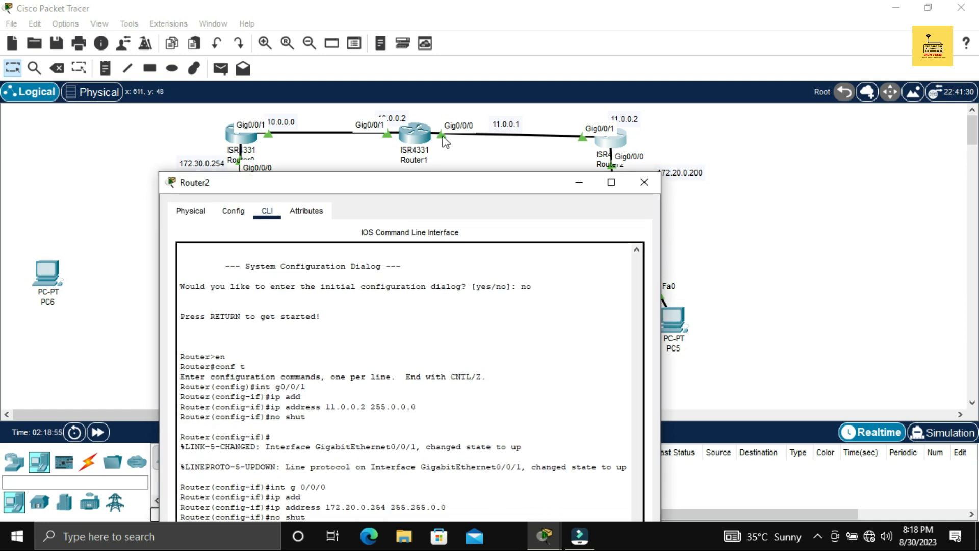
drag(438, 179, 436, 42)
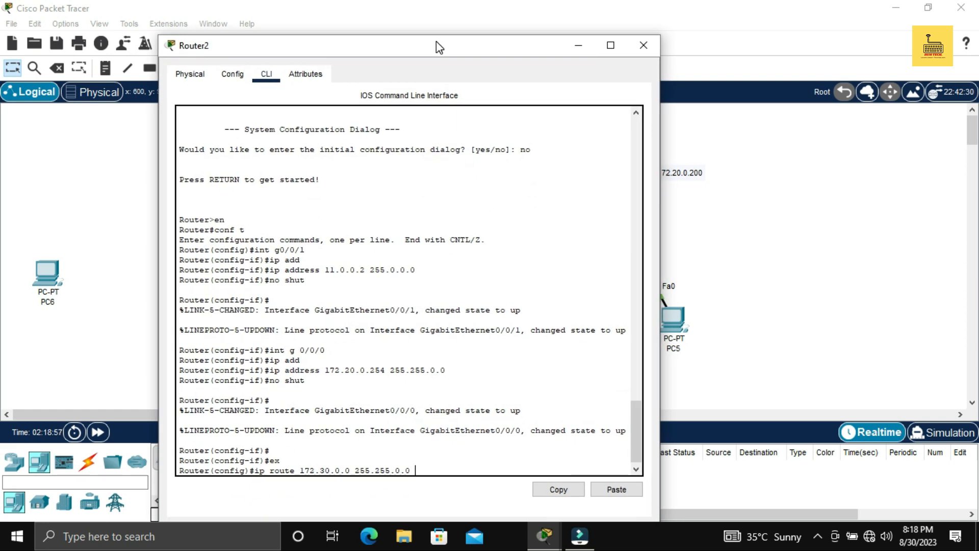
text(11.0.0.1)
drag(466, 49, 573, 236)
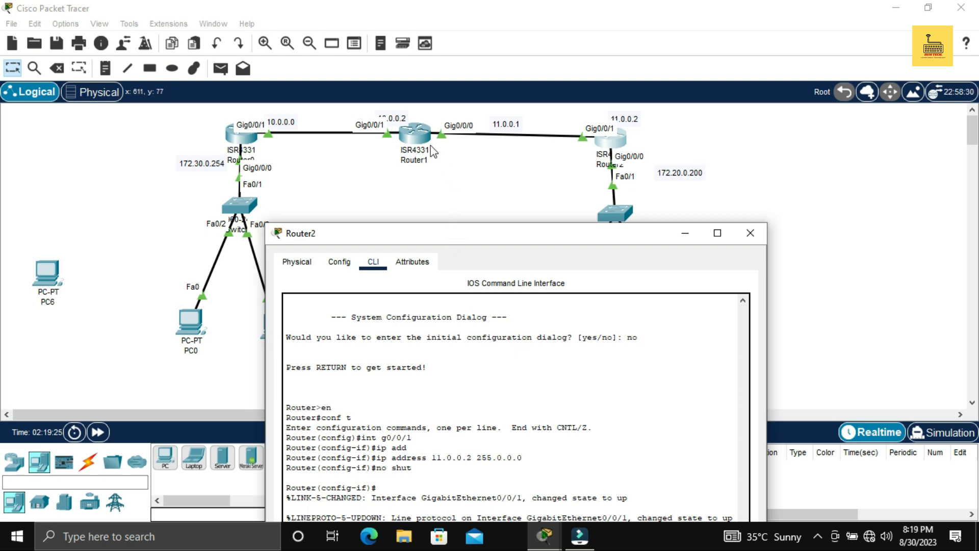
drag(456, 239, 441, 57)
key(Return)
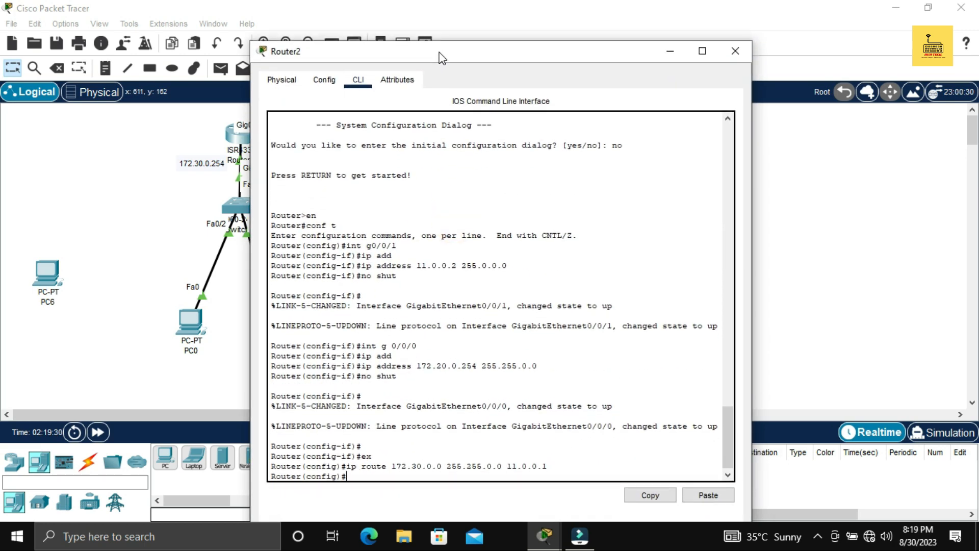
- Run do sh ip route on Router2 to check its static route entry, and close the router window
text(do sh ip )
text(t)
text(oute)
key(Return)
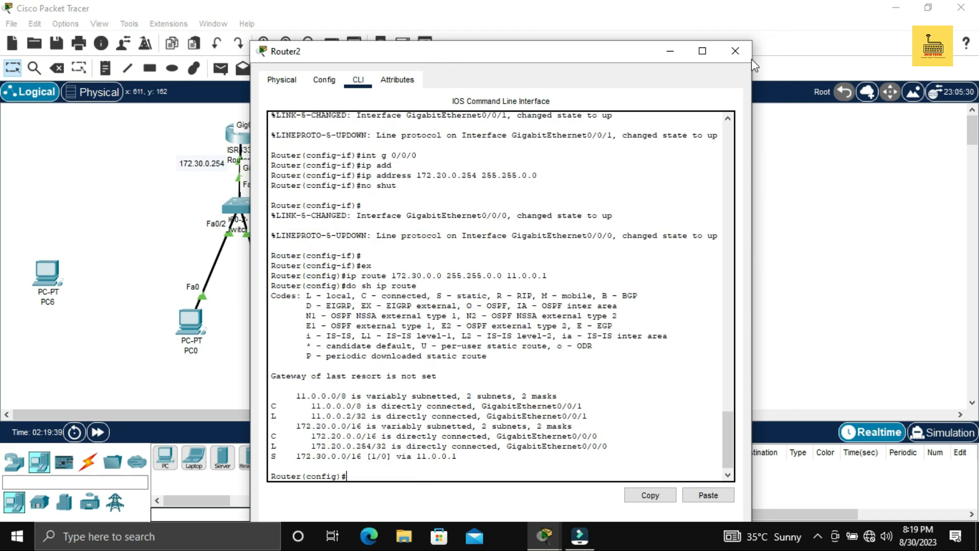
click(731, 51)
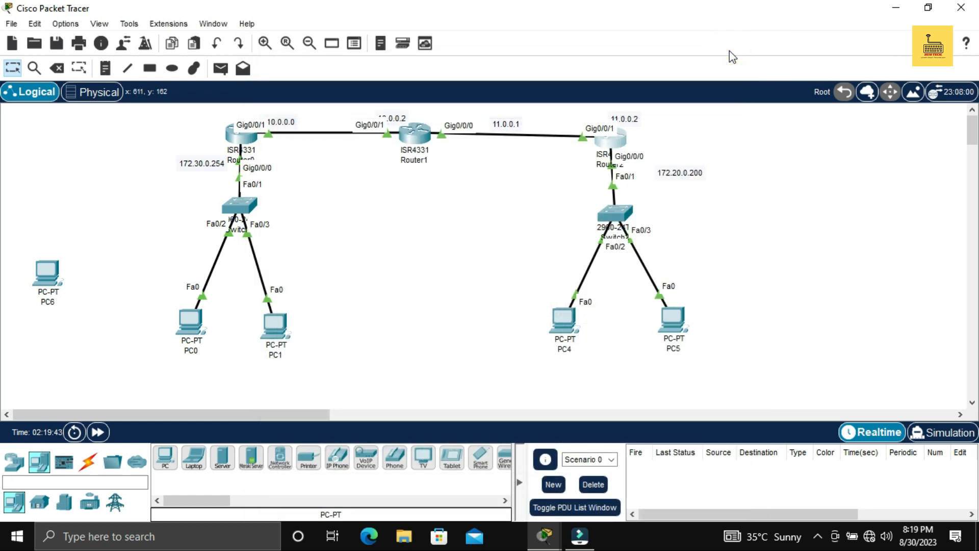
- Open PC0's Command Prompt and ping 172.20.0.4 to test connectivity to the remote network
click(192, 326)
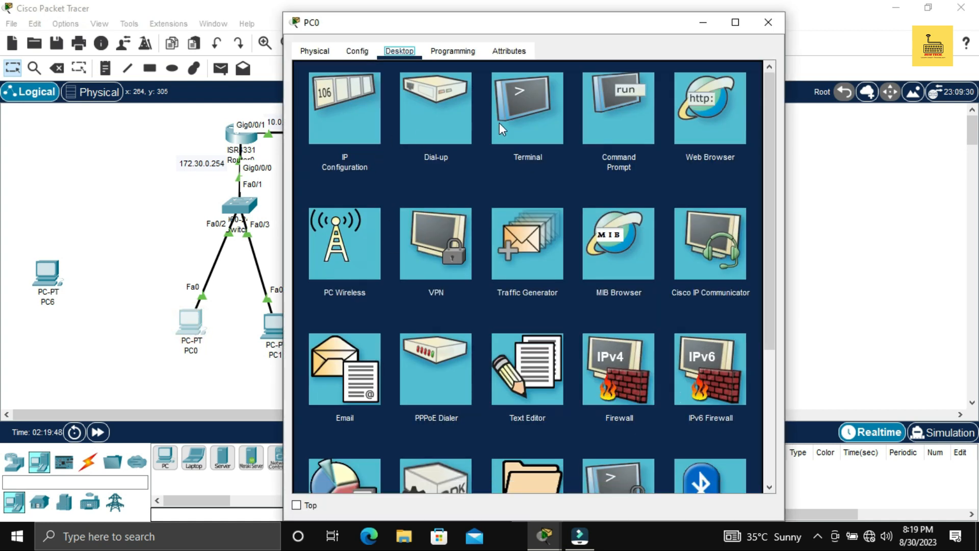
click(620, 111)
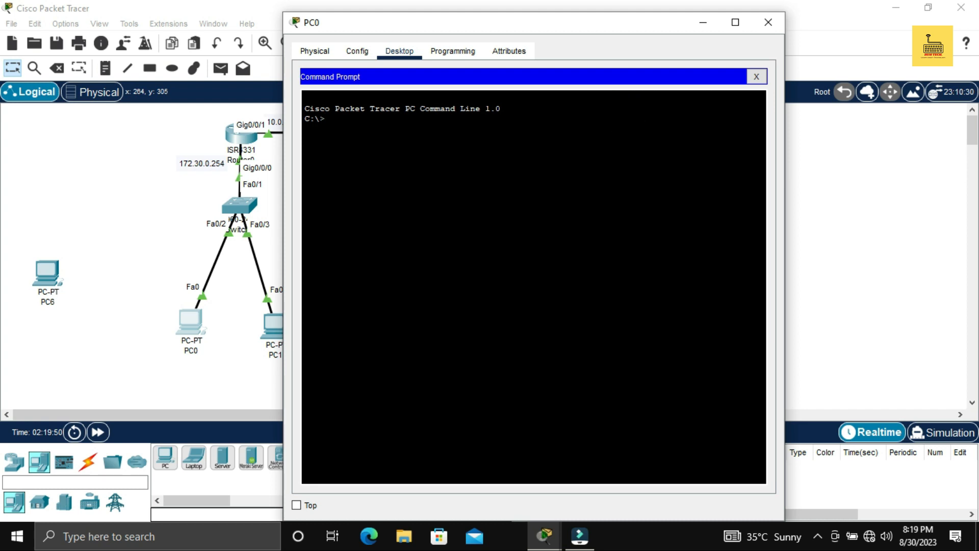
click(508, 148)
text(ping)
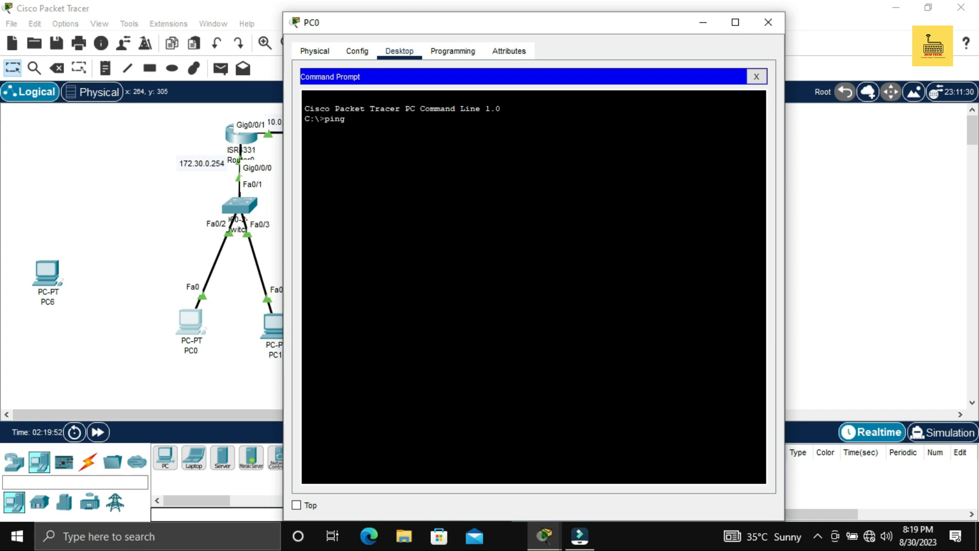
drag(589, 28, 423, 54)
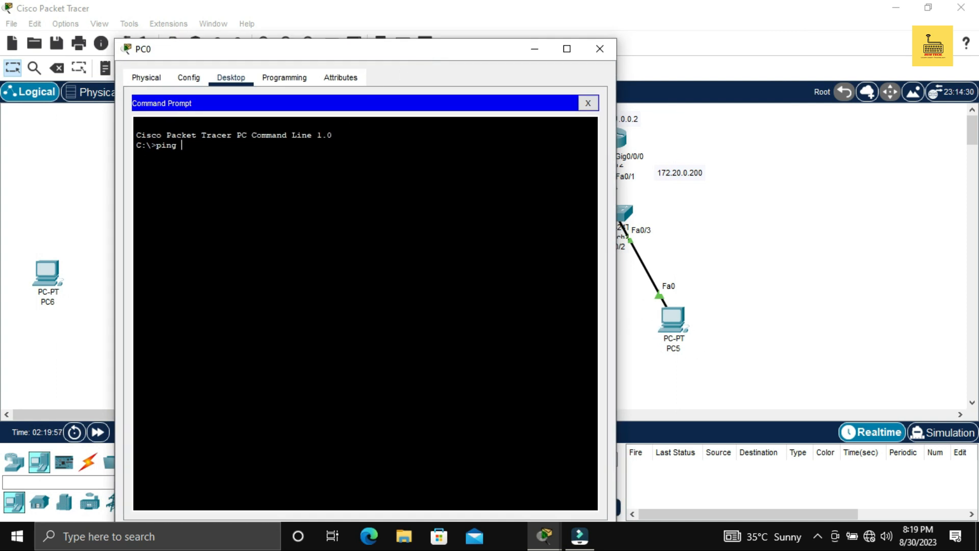
text(172.20.0.4)
key(Return)
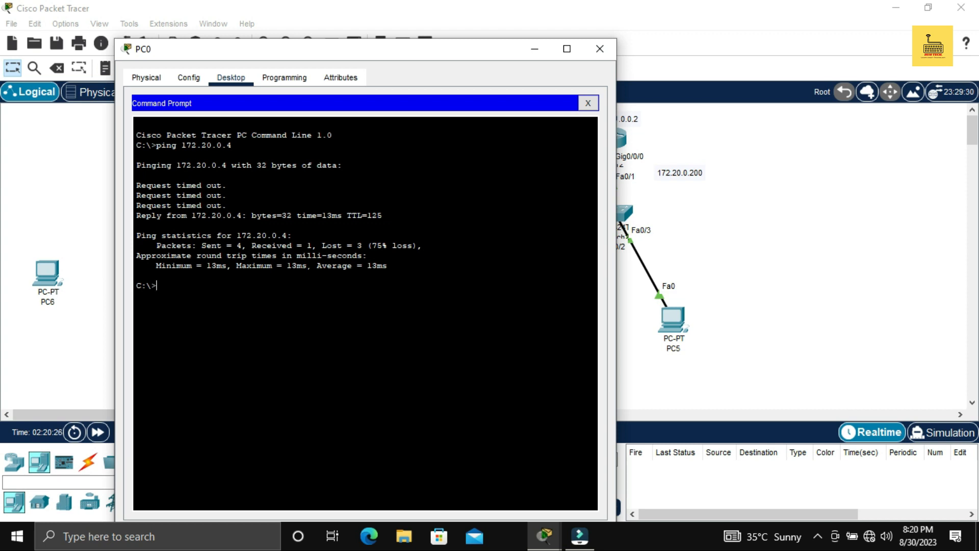
- Repeat the ping to 172.20.0.4 from PC0 and close the PC window
key(Up)
key(Return)
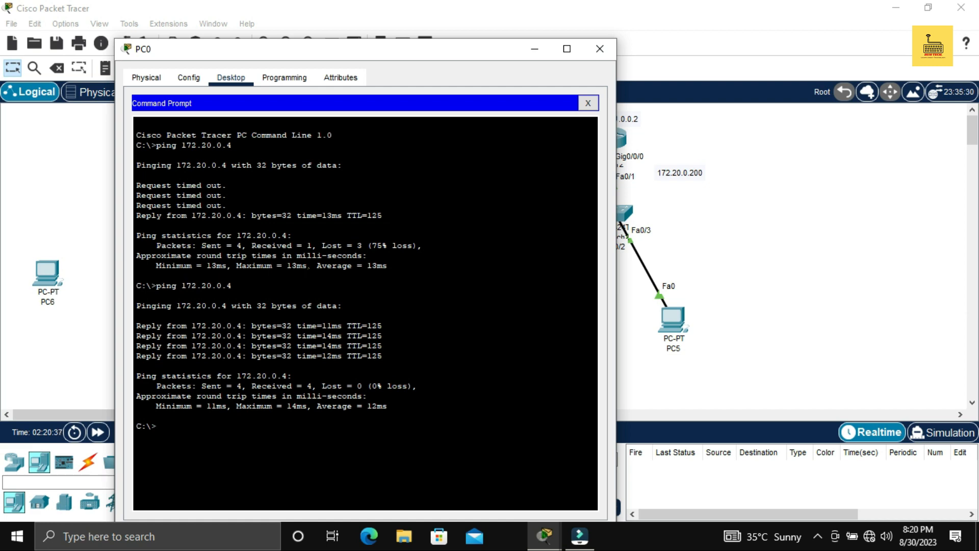
click(600, 50)
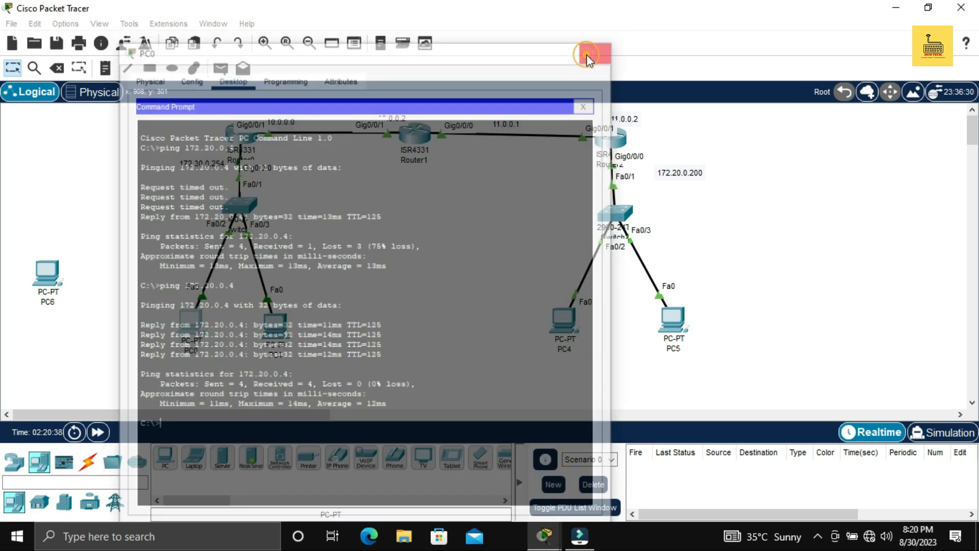
- Open PC5's Command Prompt, ping 172.30.0.1 to test connectivity to the opposite network, and minimize the PC window
click(667, 325)
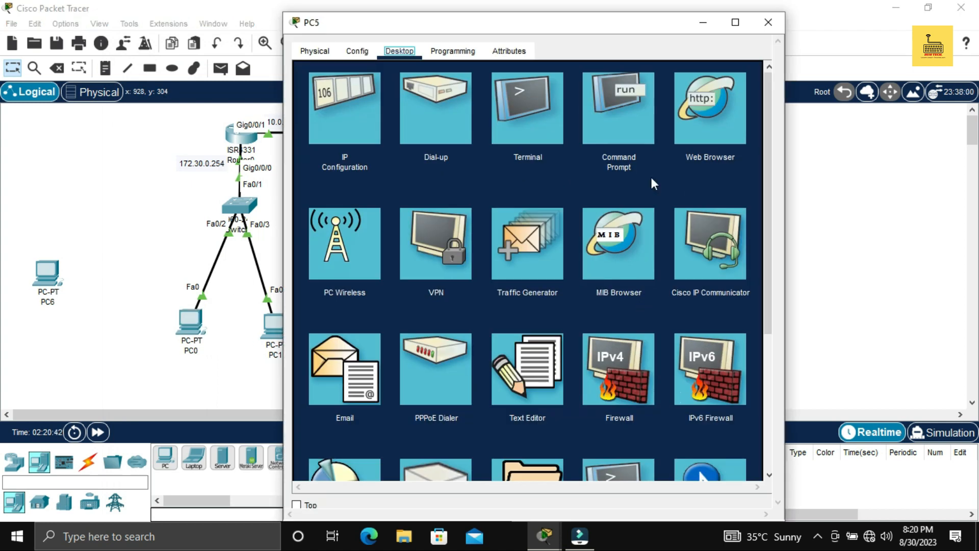
click(631, 120)
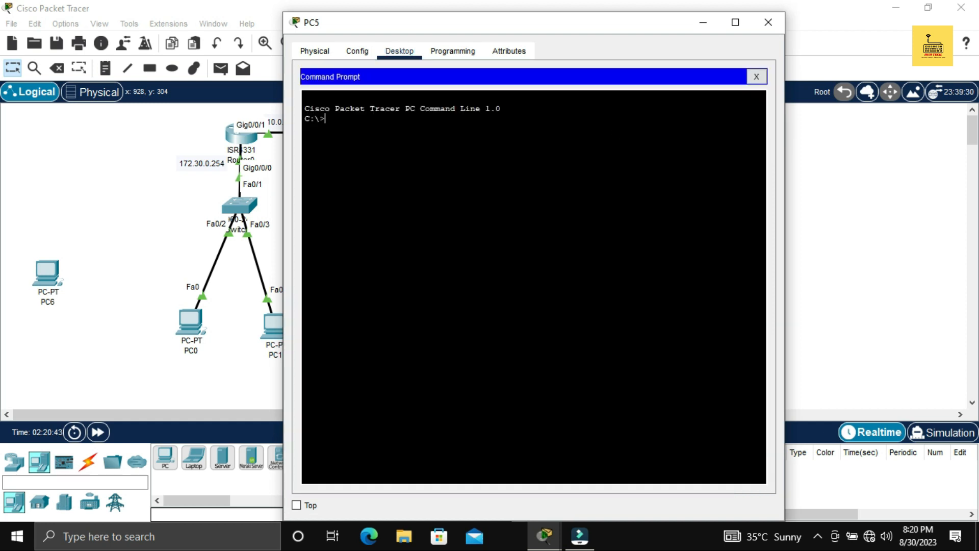
click(550, 148)
text(ping 17)
text(2.30.0.1)
key(Return)
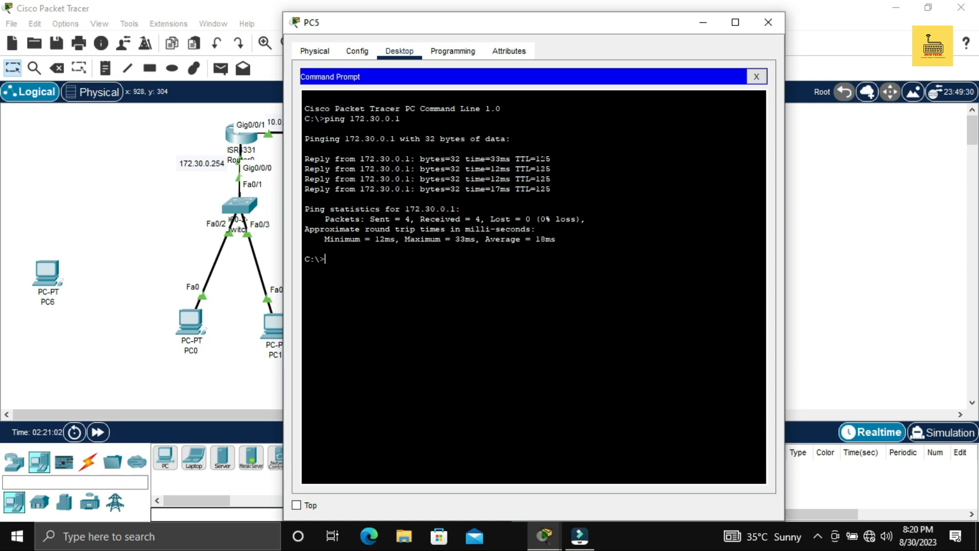
click(704, 22)
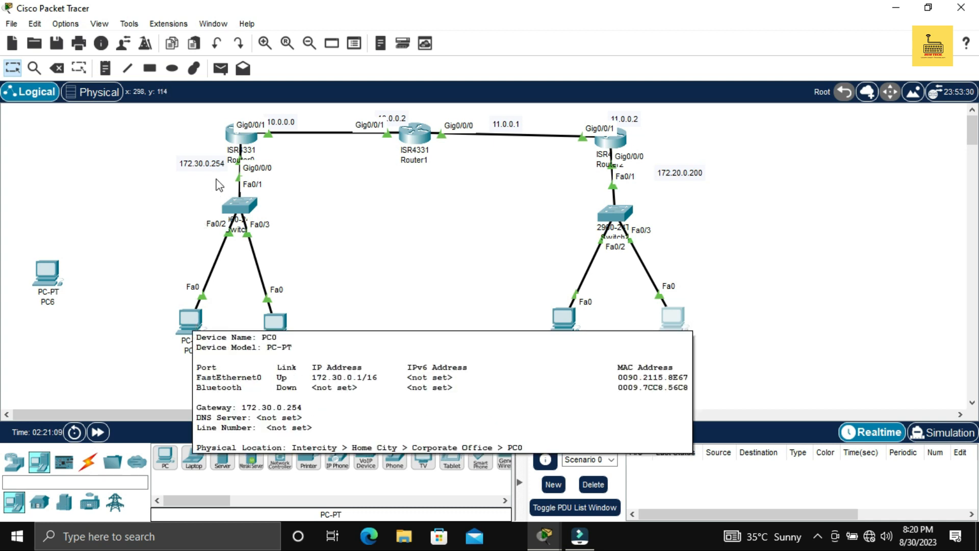
mouse_move(234, 141)
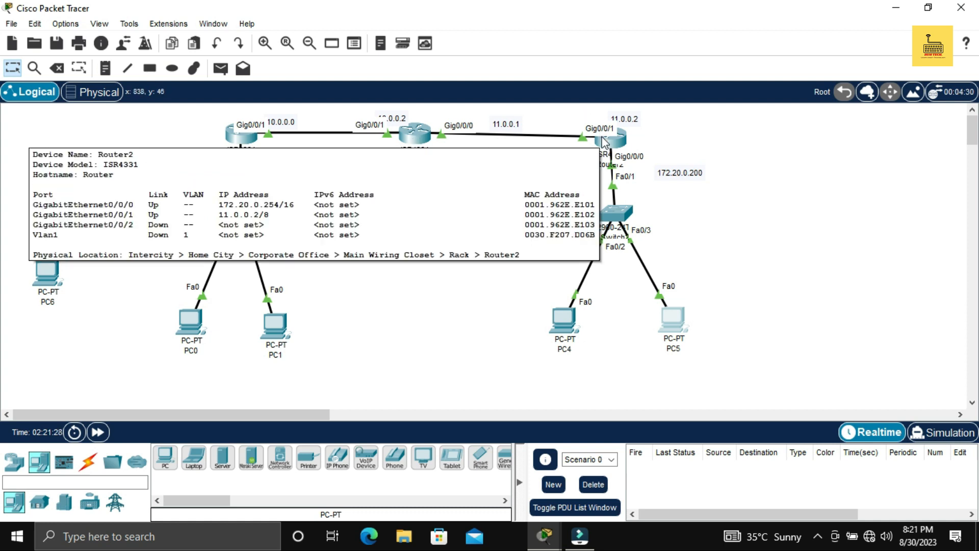
mouse_move(422, 137)
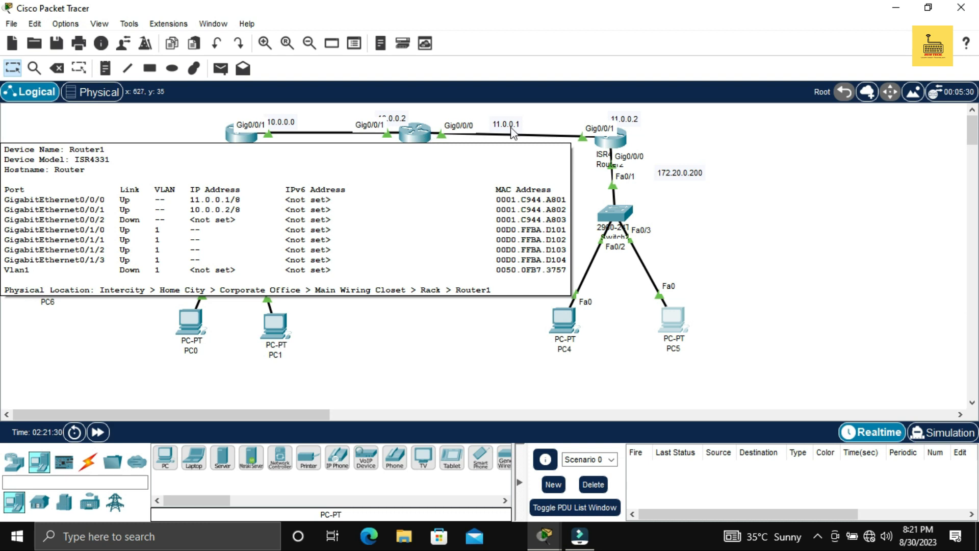